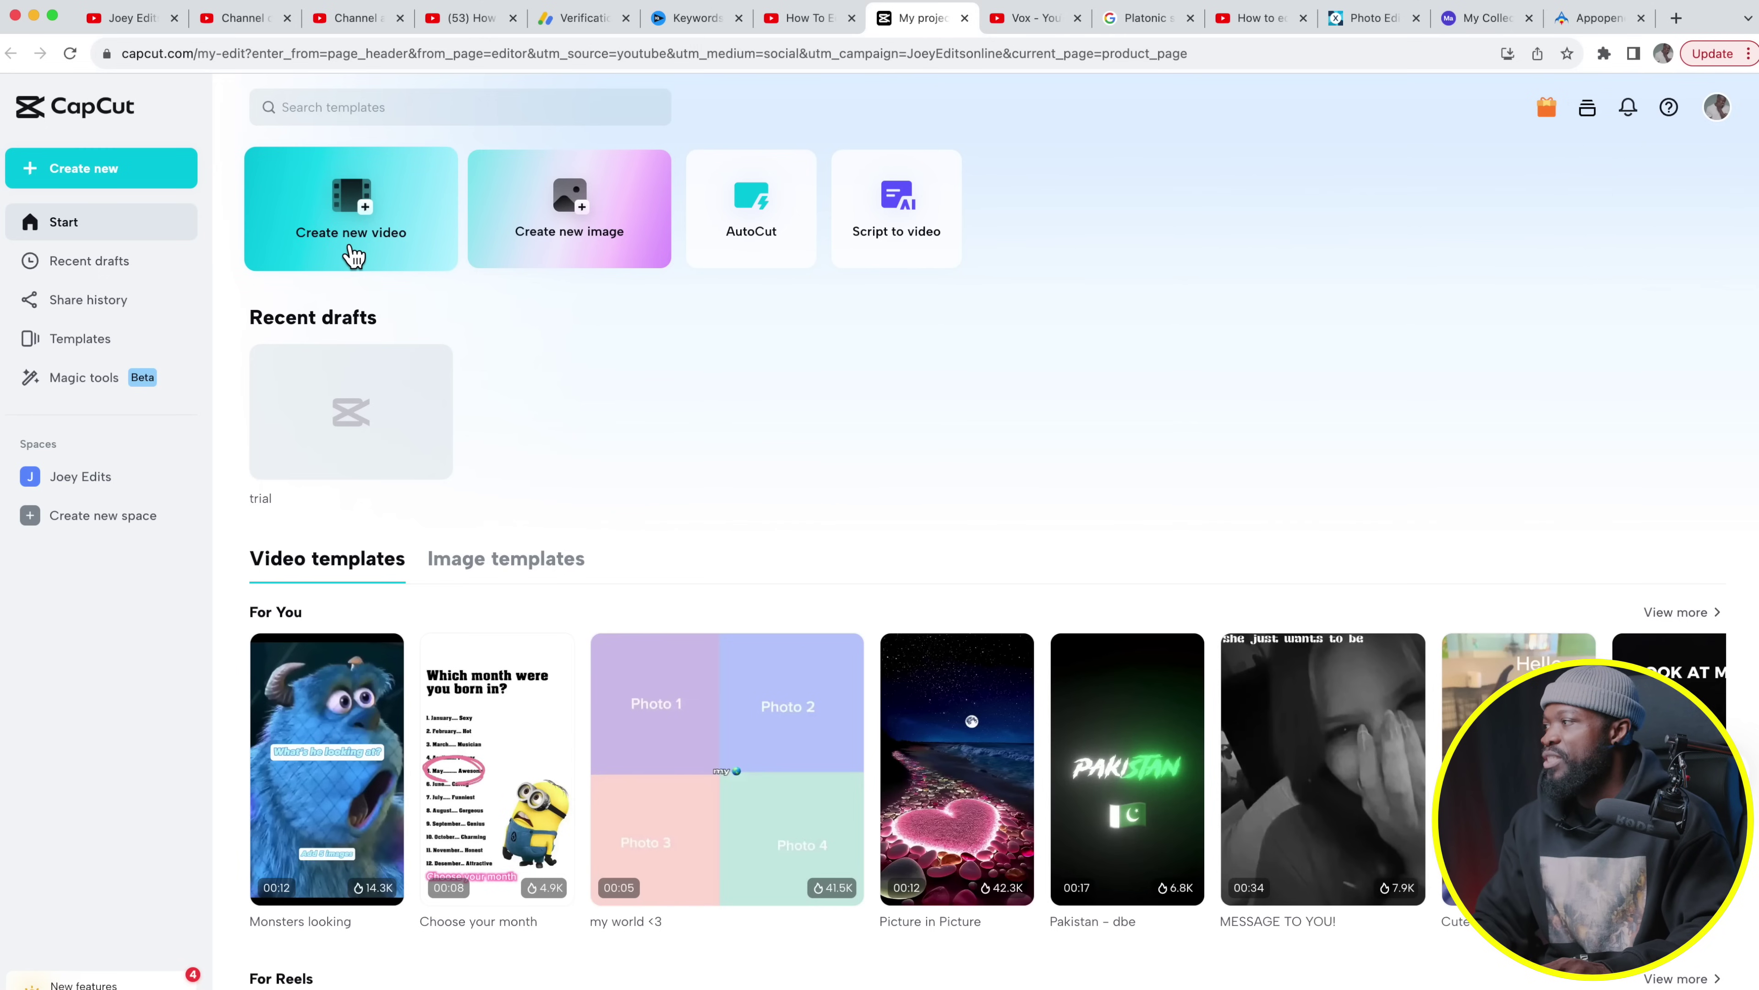
Start a new video with the pexels aqueduct clip and paste a duplicate onto a second track.
{"action": "left_click", "coordinate": [353, 254]}
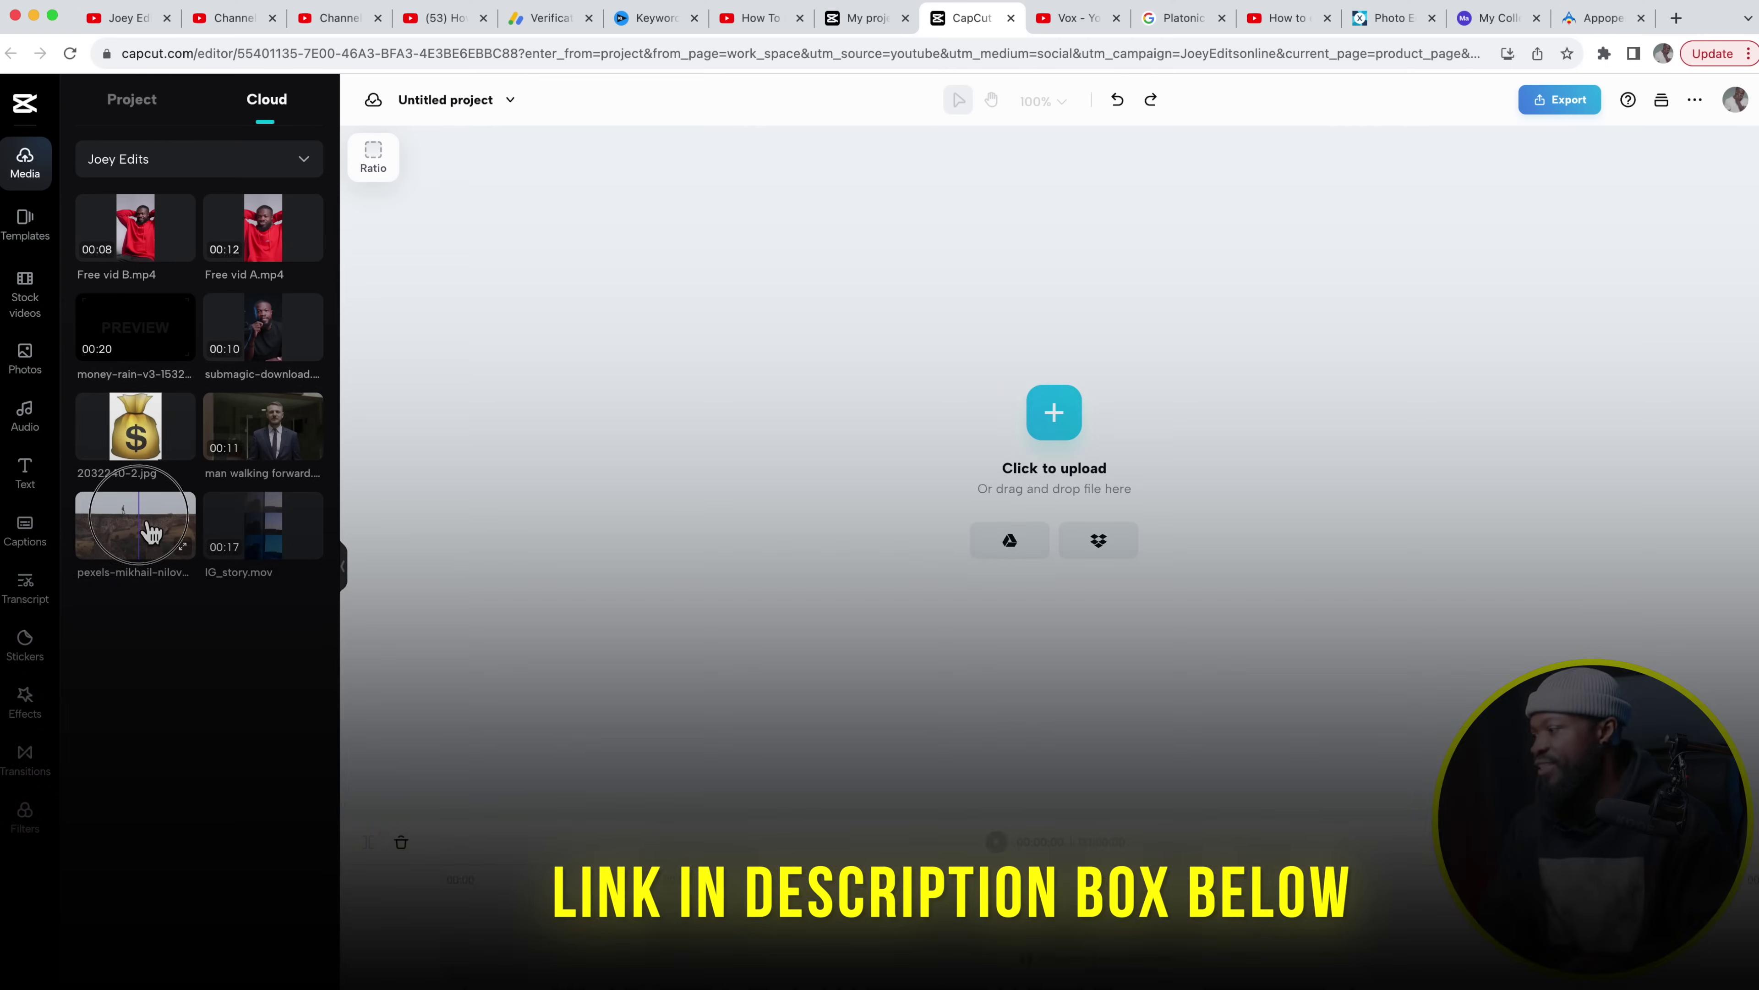
{"action": "left_click", "coordinate": [142, 525]}
{"action": "left_click_drag", "start_coordinate": [894, 820], "coordinate": [899, 551]}
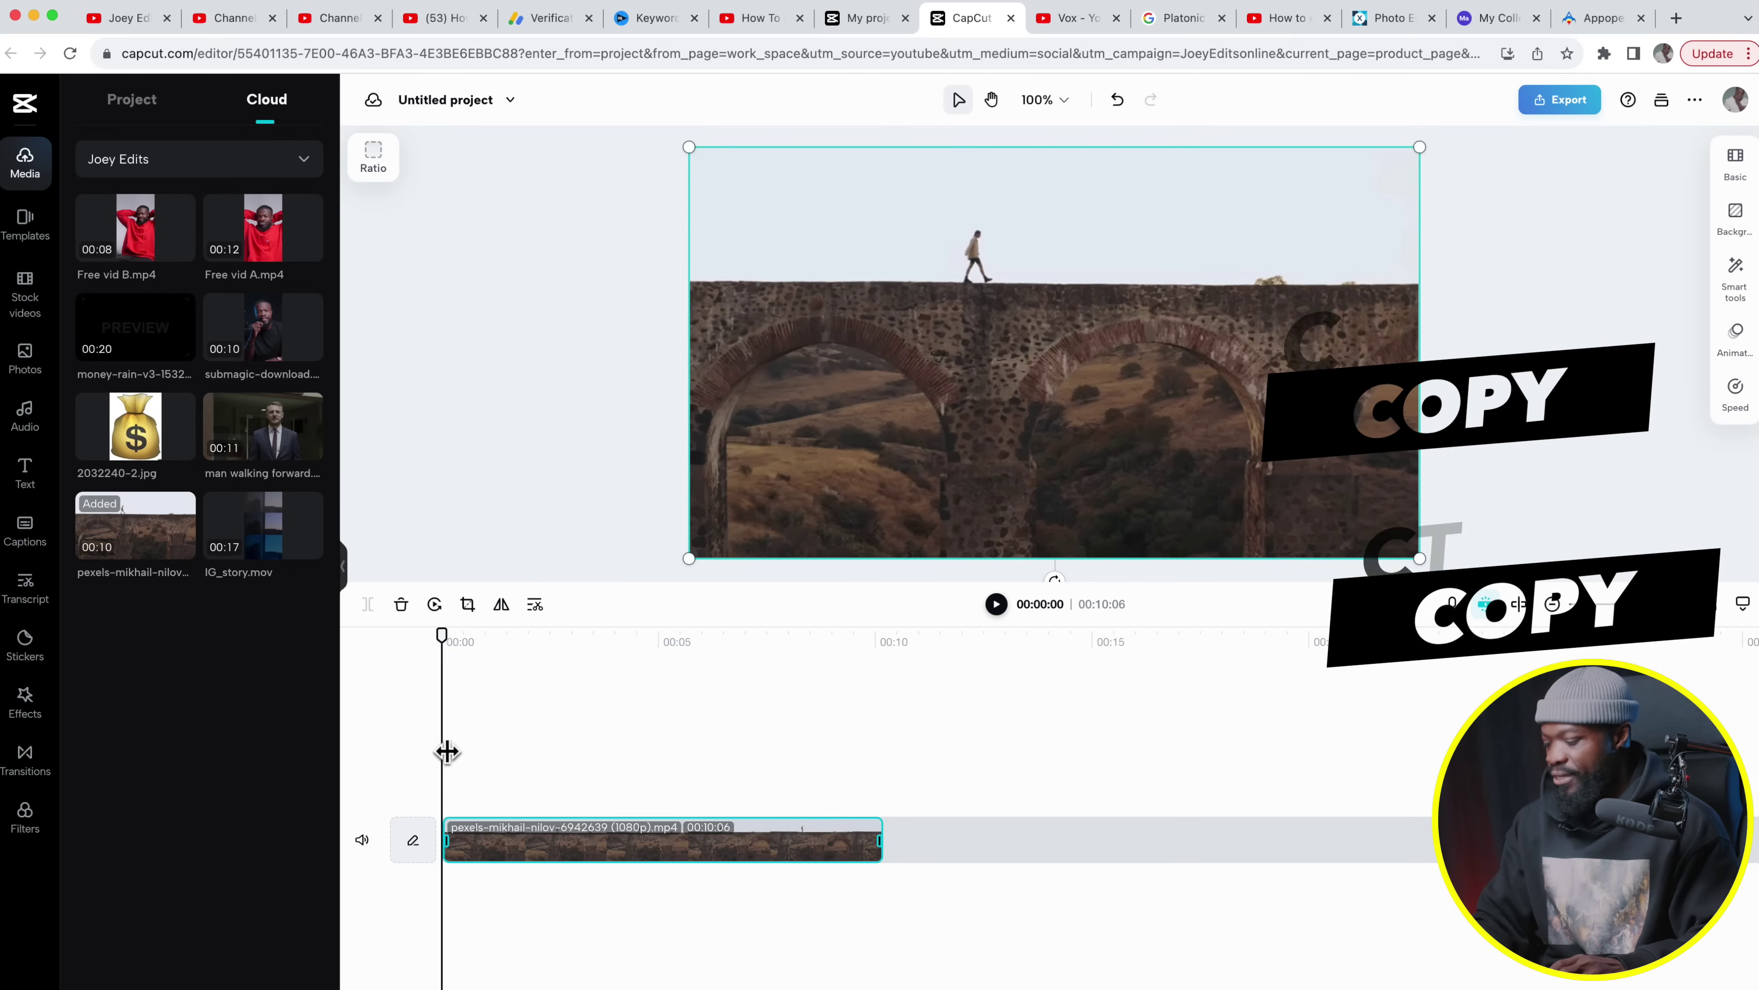
{"action": "key", "text": "super+v"}
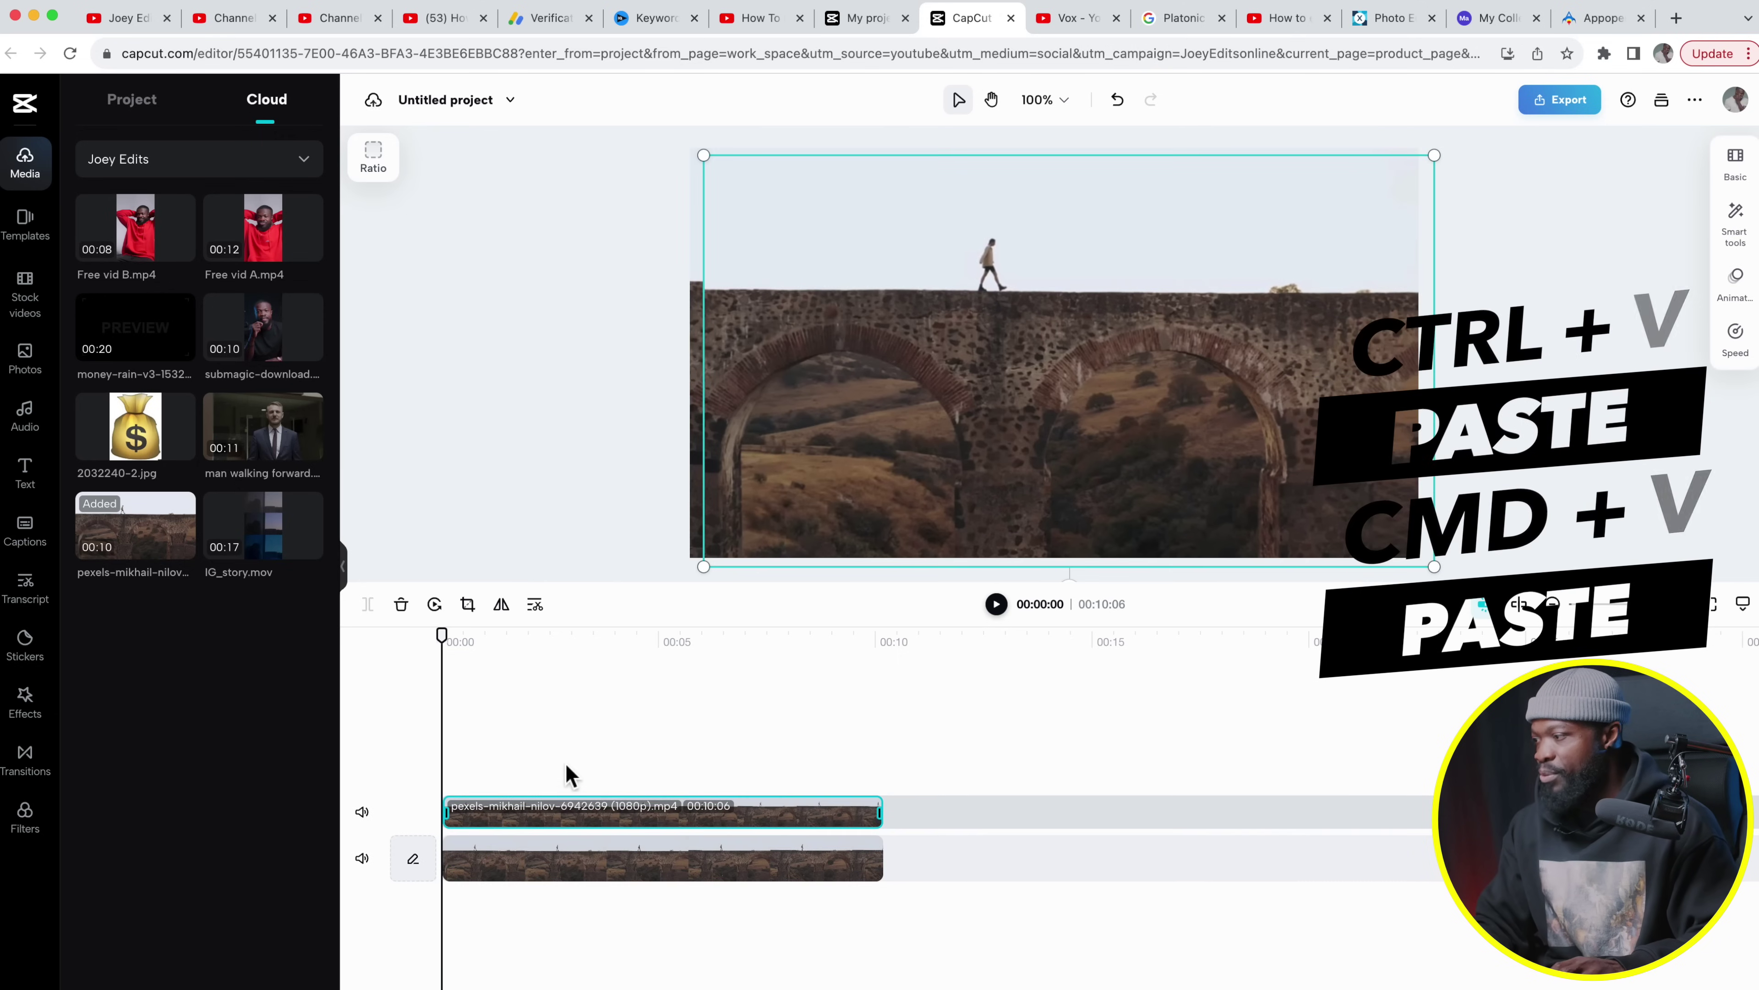
At about two seconds in, lower the bottom aqueduct clip's opacity in Basic.
{"action": "left_click", "coordinate": [621, 751]}
{"action": "left_click", "coordinate": [562, 875]}
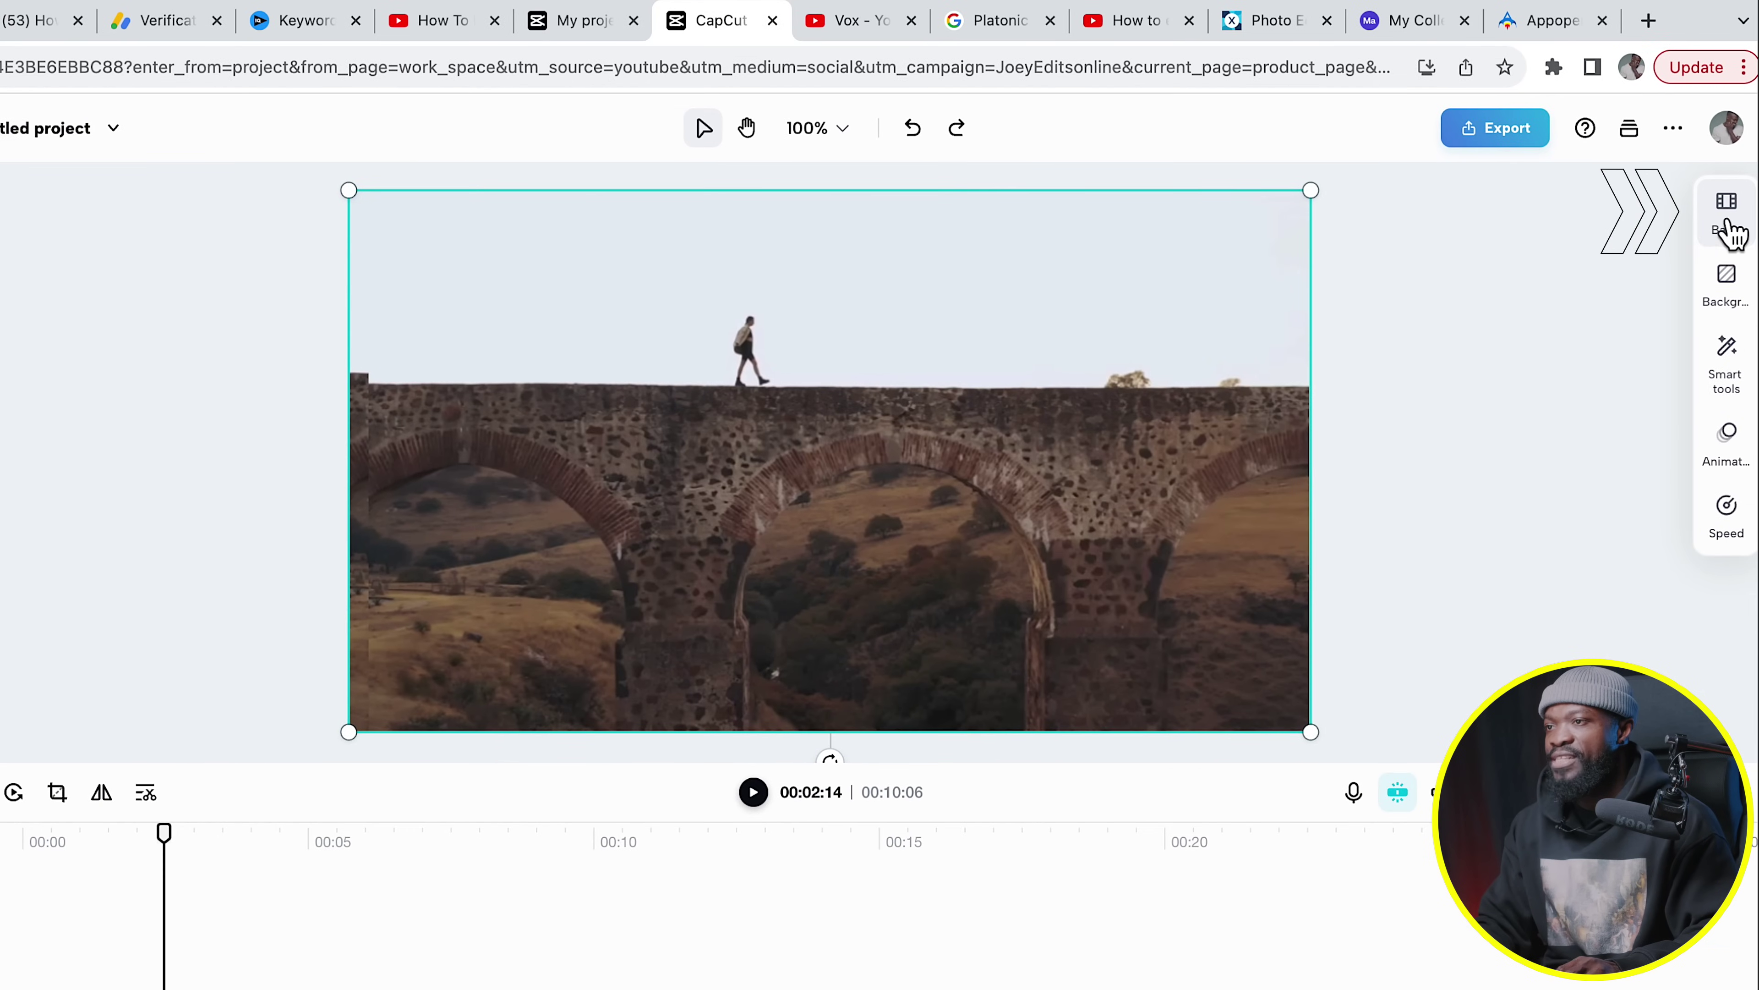
{"action": "left_click", "coordinate": [1727, 211]}
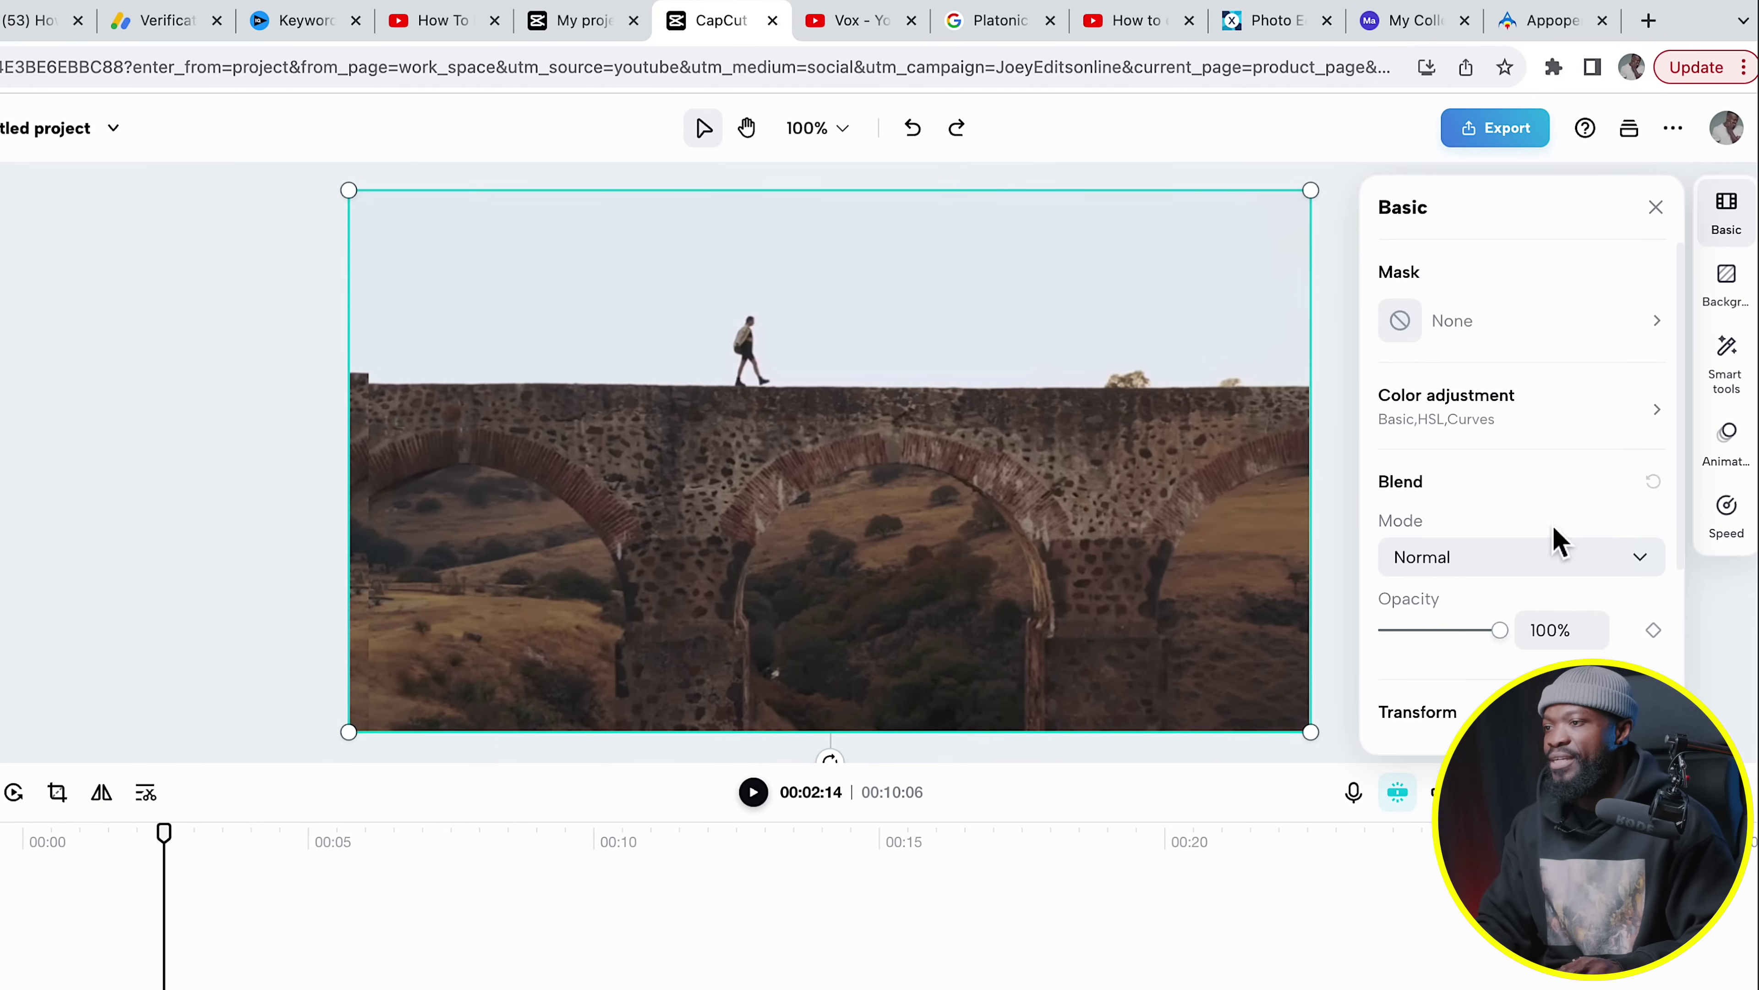
{"action": "left_click_drag", "start_coordinate": [1498, 630], "coordinate": [1380, 630]}
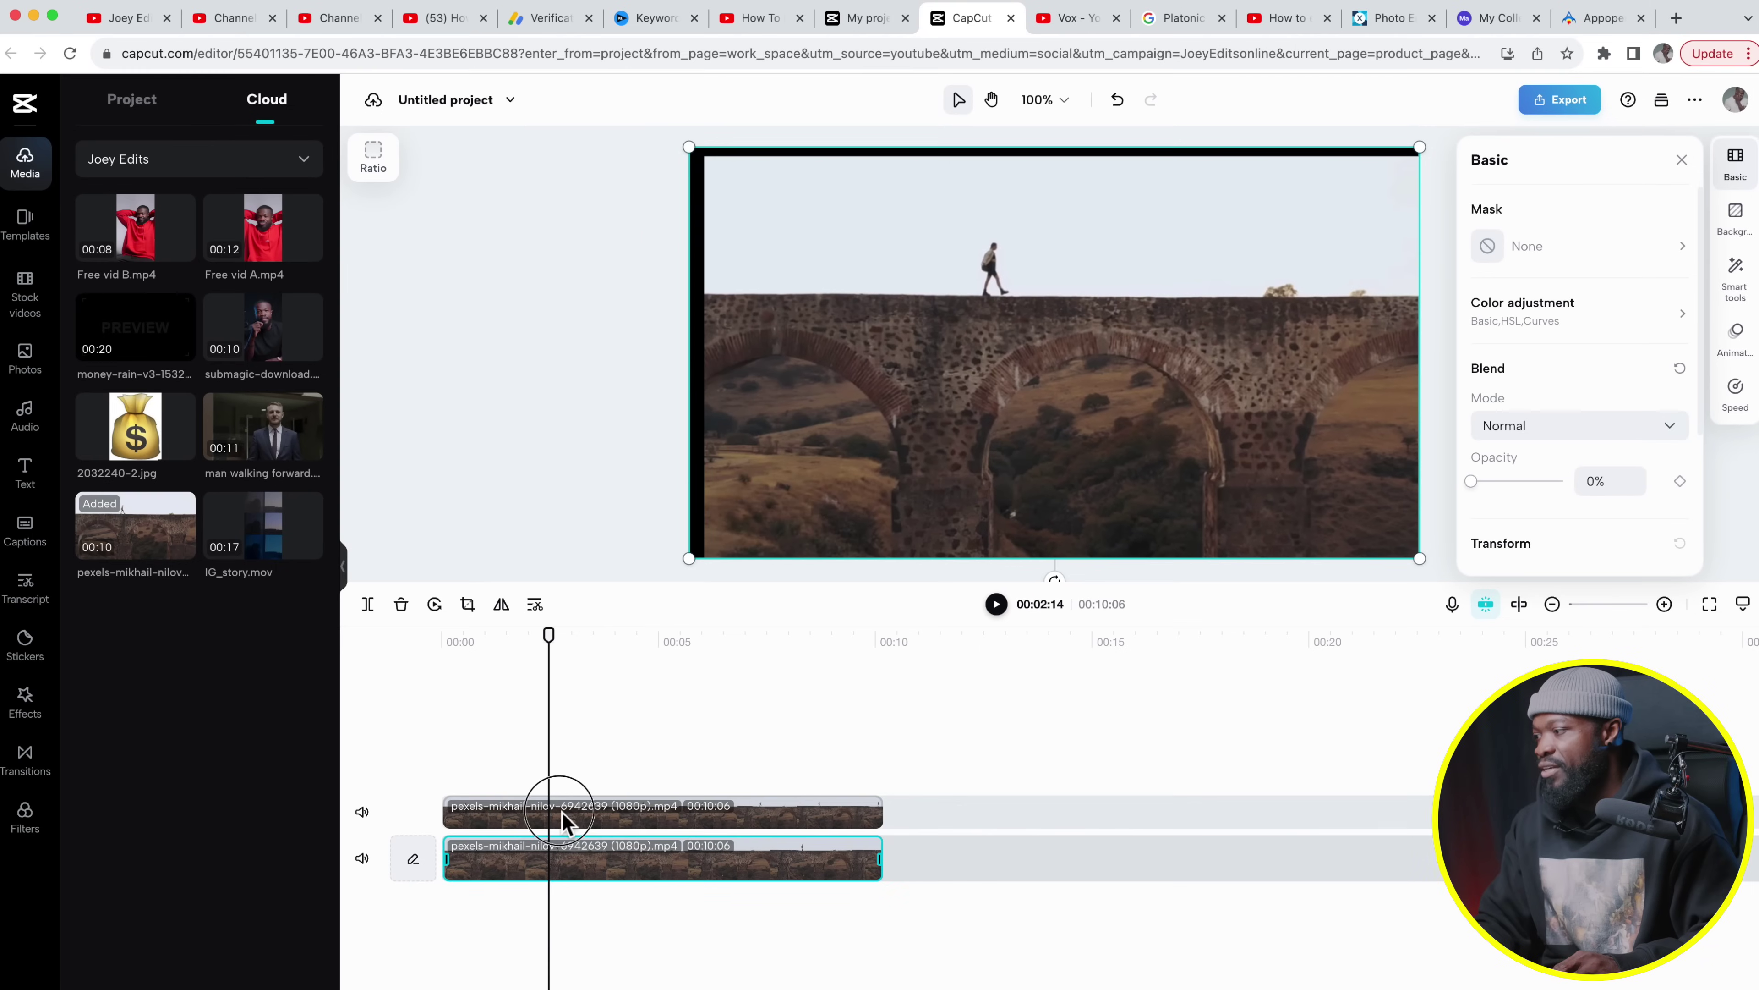
Align the upper clip to fill the frame and bring up its mask shapes.
{"action": "left_click", "coordinate": [563, 819]}
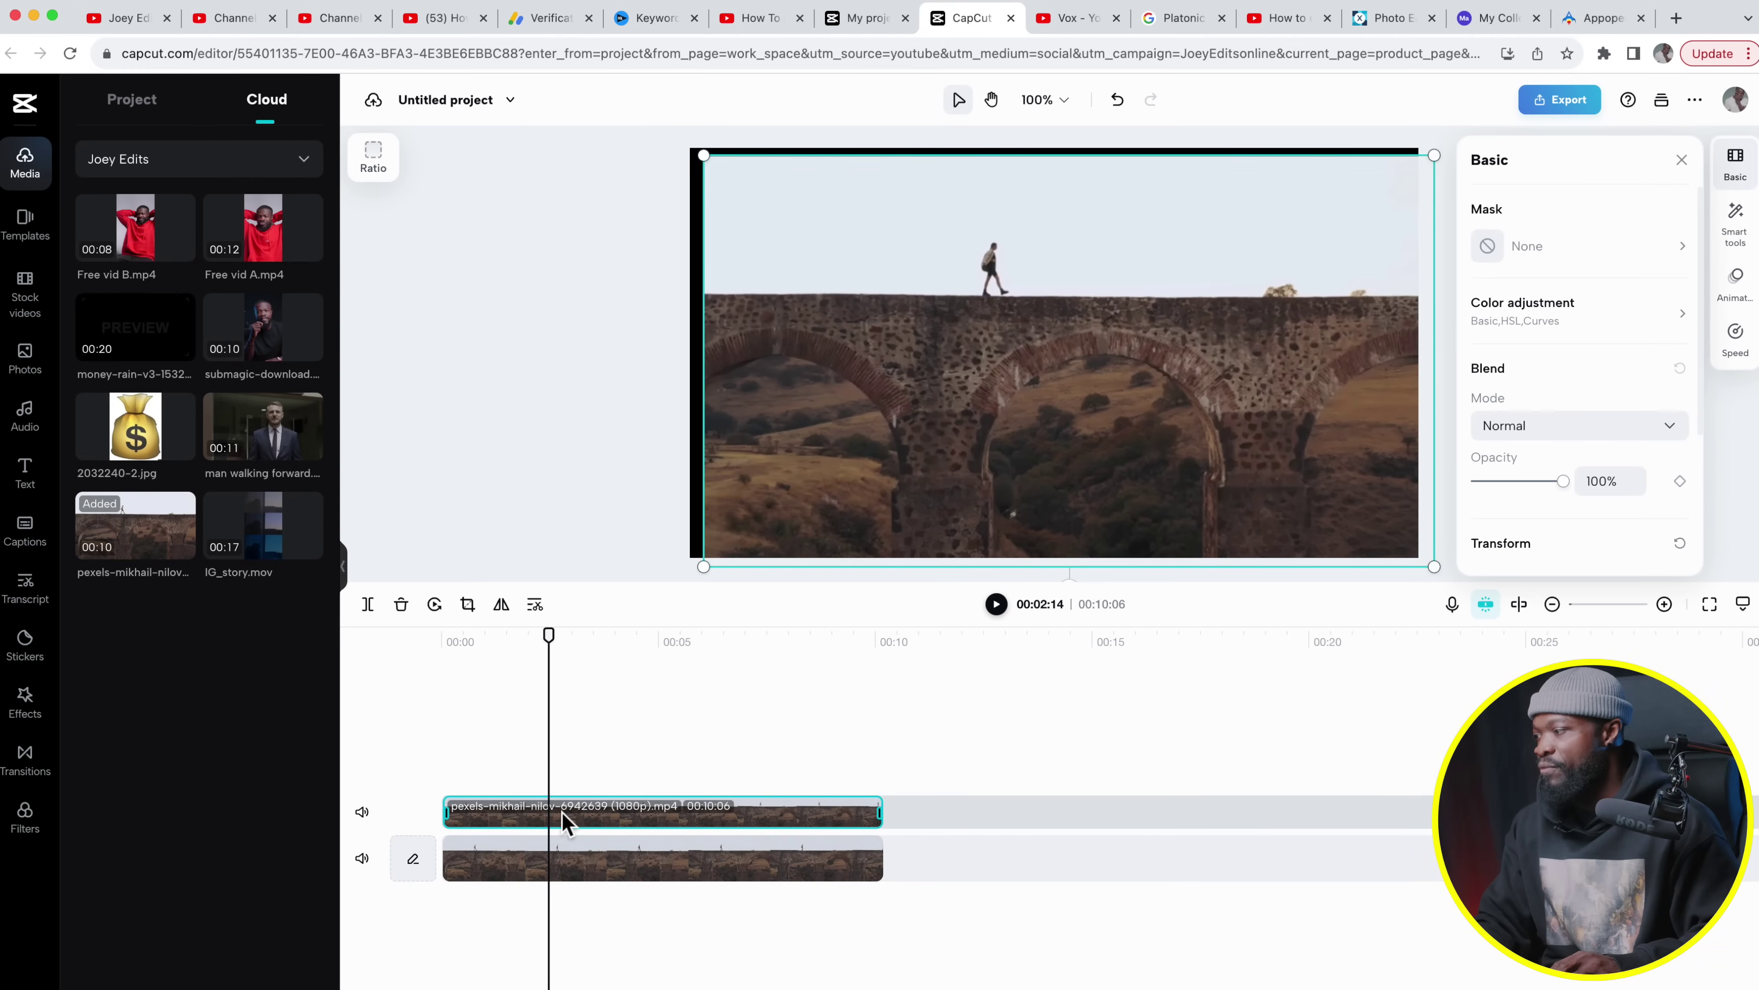
{"action": "left_click_drag", "start_coordinate": [849, 418], "coordinate": [842, 419]}
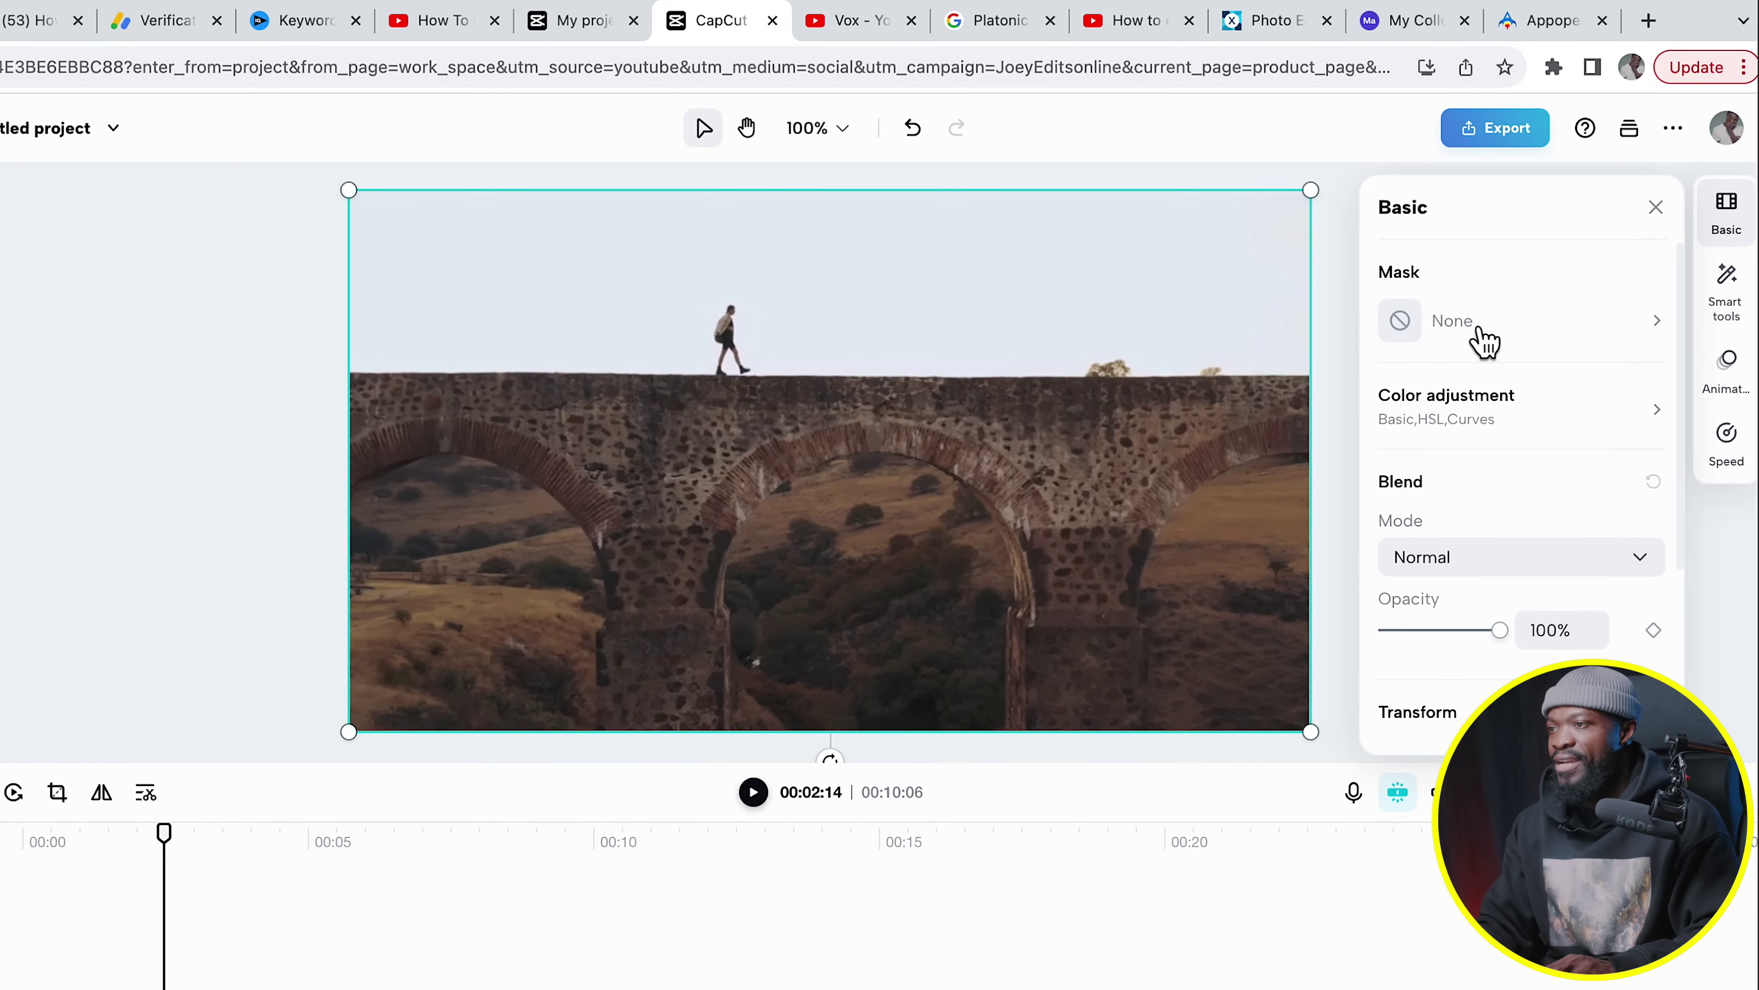
{"action": "left_click", "coordinate": [1484, 339]}
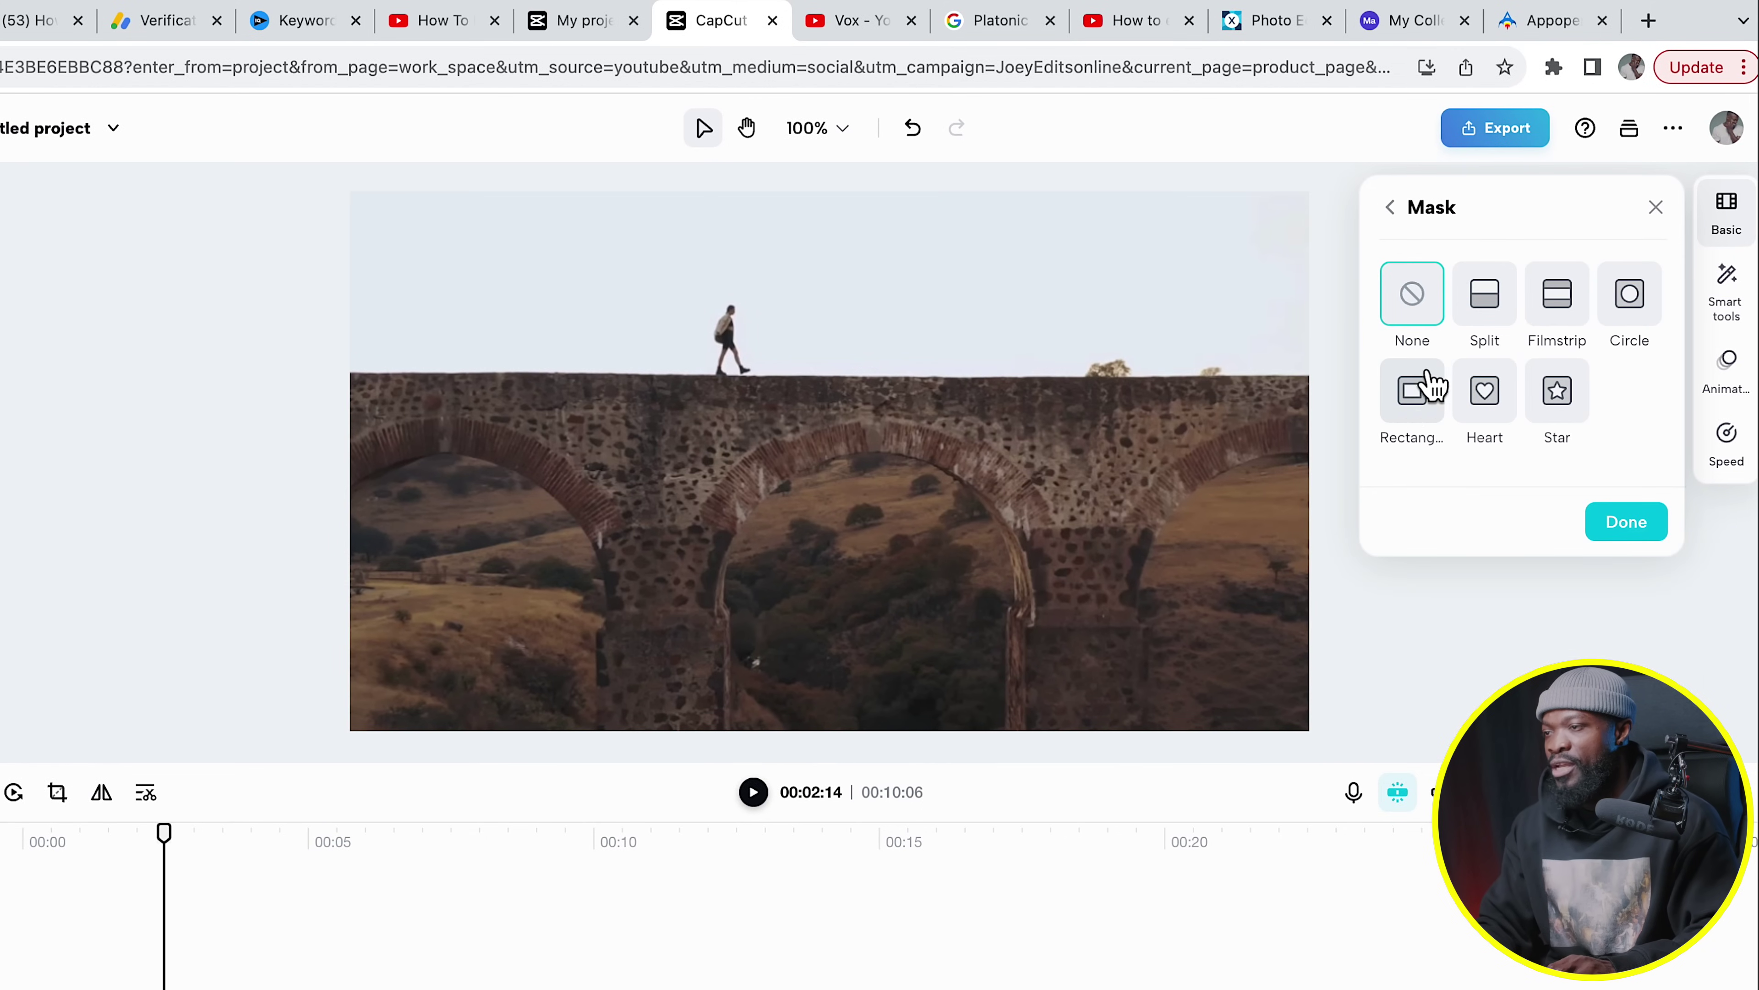
Apply a Rectangle mask tightly boxing the walking man on the bridge, feathered to 5.
{"action": "left_click", "coordinate": [1418, 415]}
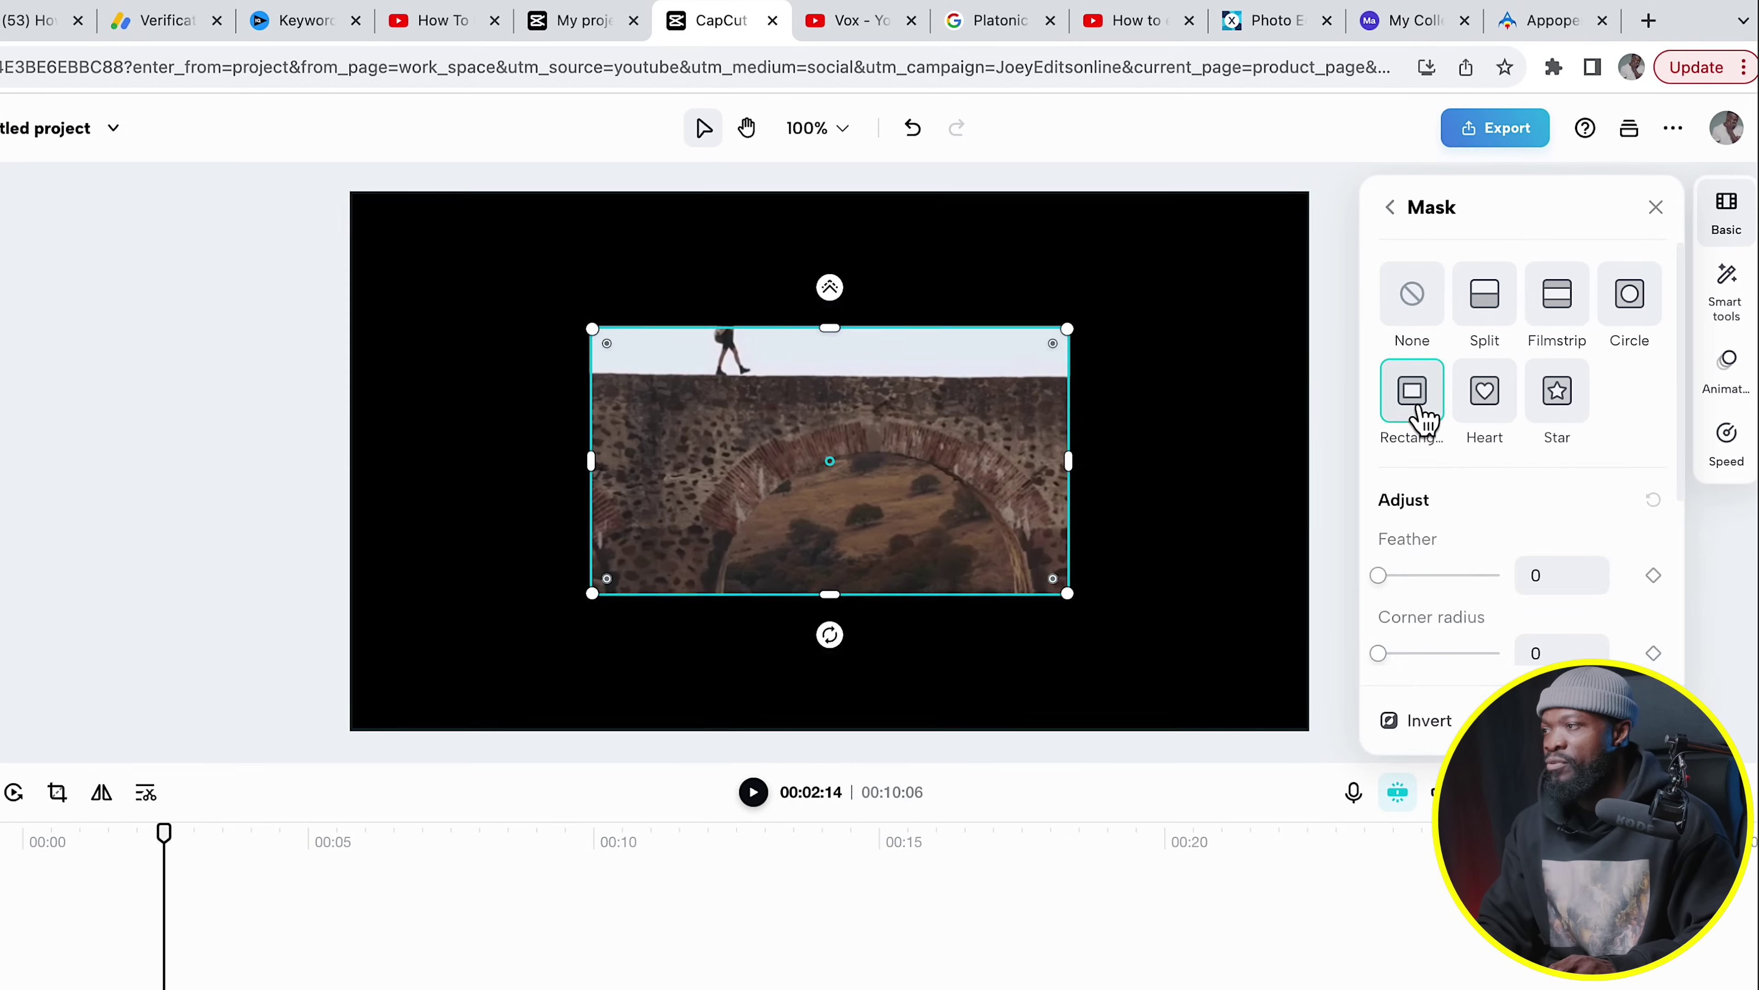
{"action": "left_click_drag", "start_coordinate": [962, 570], "coordinate": [823, 446]}
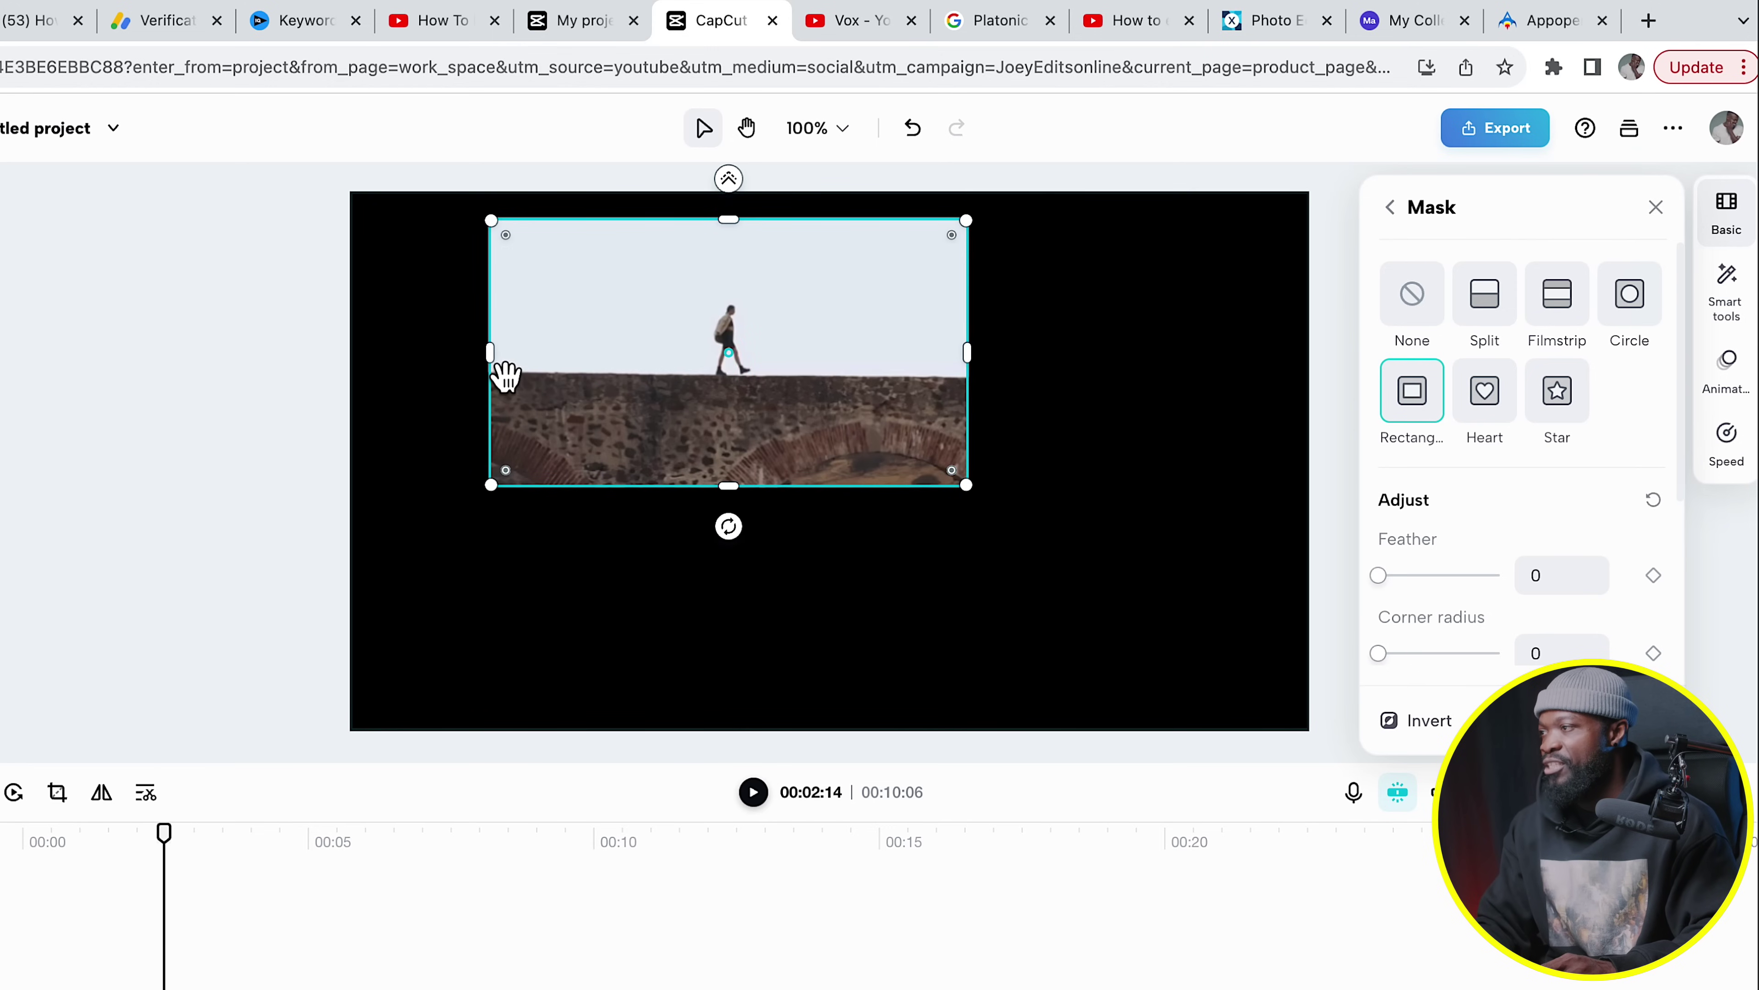
{"action": "left_click_drag", "start_coordinate": [495, 361], "coordinate": [760, 368]}
{"action": "left_click_drag", "start_coordinate": [738, 221], "coordinate": [723, 255]}
{"action": "left_click_drag", "start_coordinate": [617, 348], "coordinate": [667, 348]}
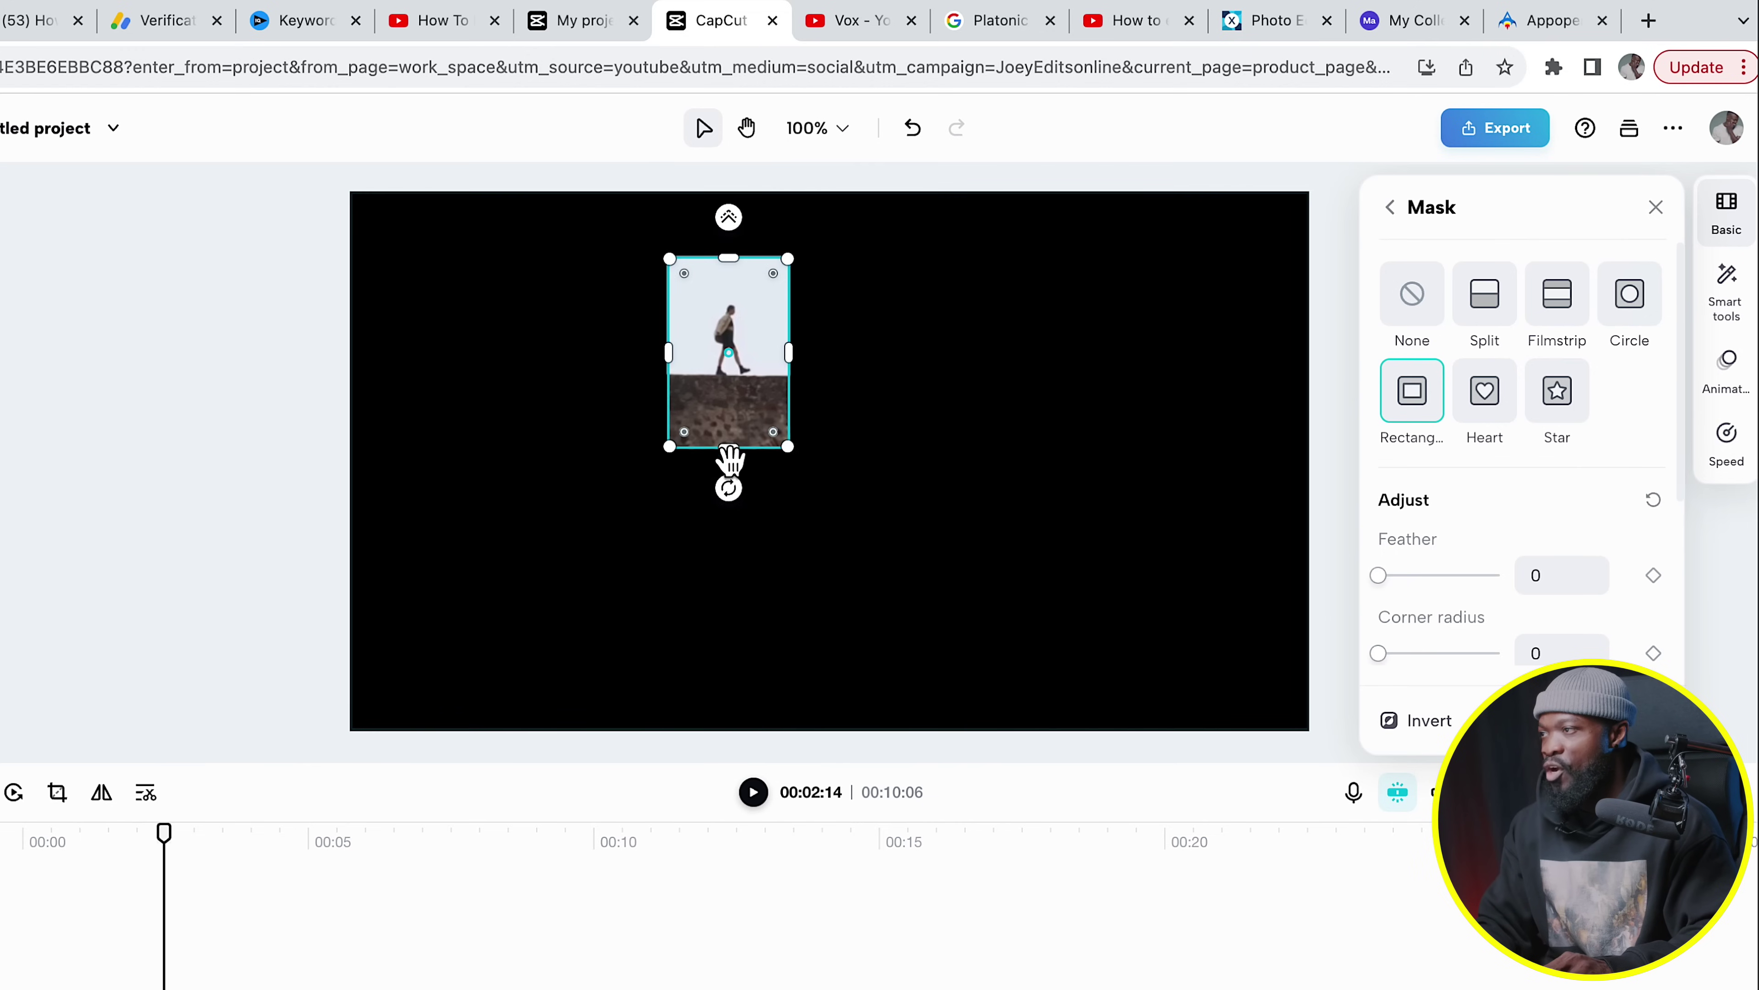
{"action": "left_click_drag", "start_coordinate": [726, 452], "coordinate": [728, 411]}
{"action": "left_click_drag", "start_coordinate": [668, 351], "coordinate": [702, 338]}
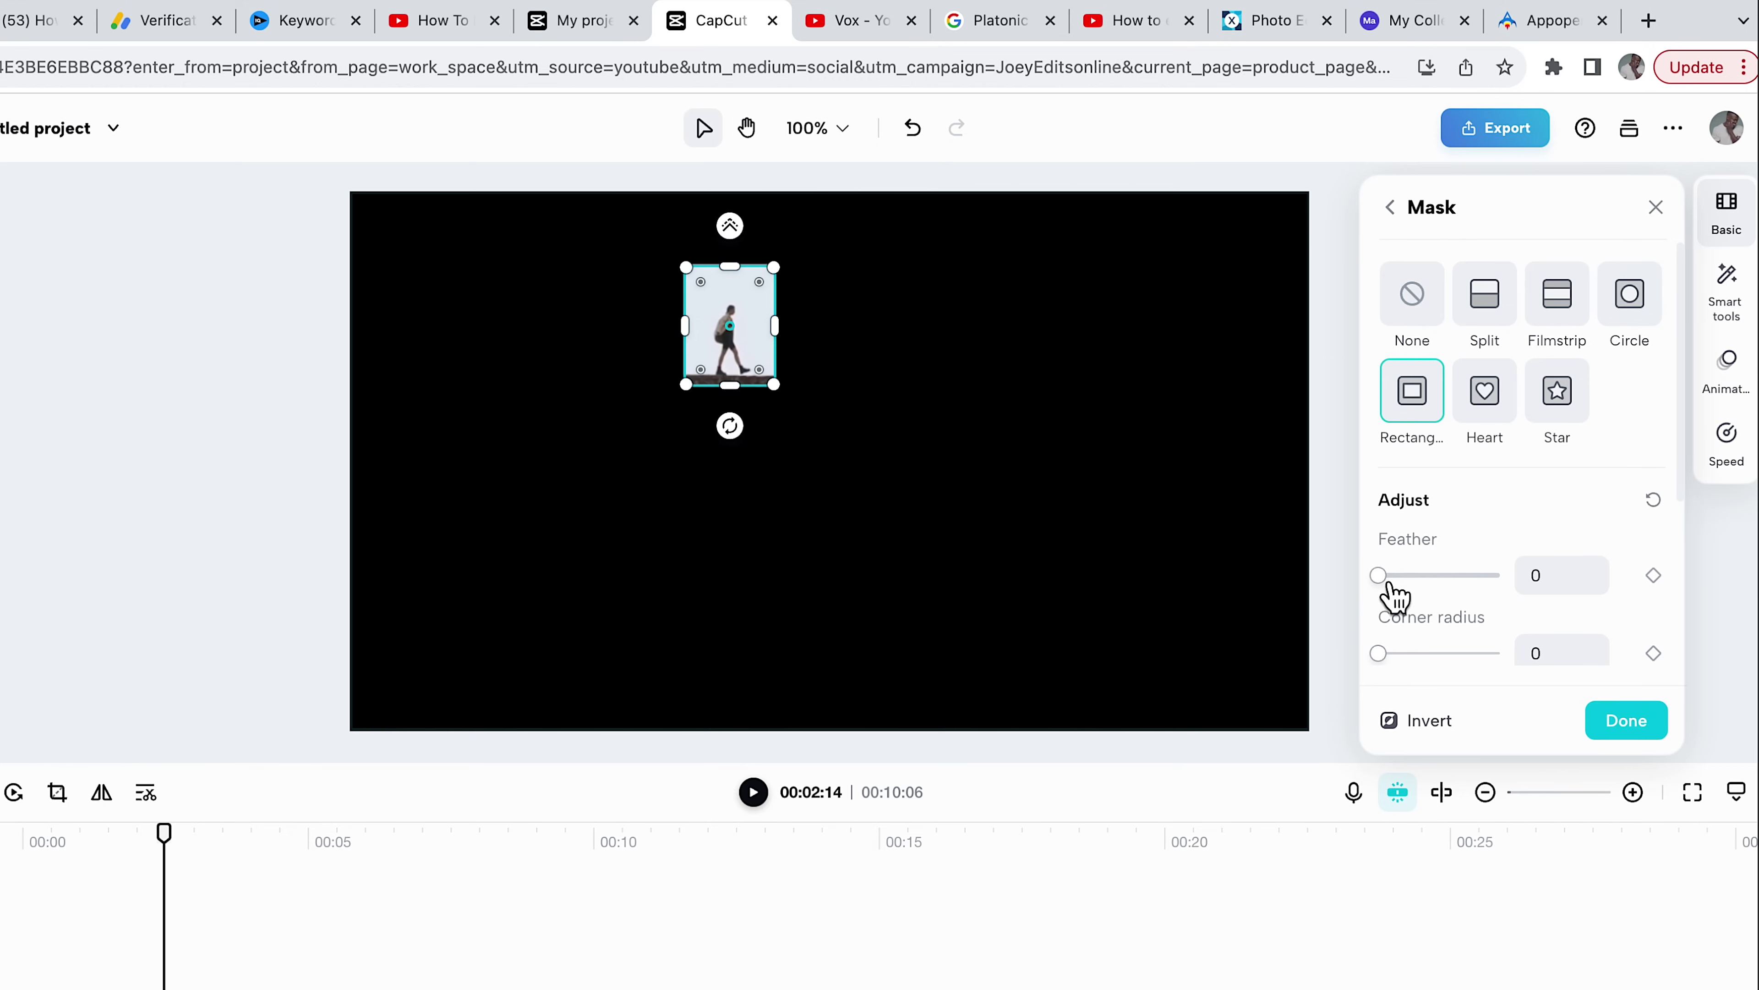
{"action": "left_click_drag", "start_coordinate": [1394, 592], "coordinate": [1398, 591]}
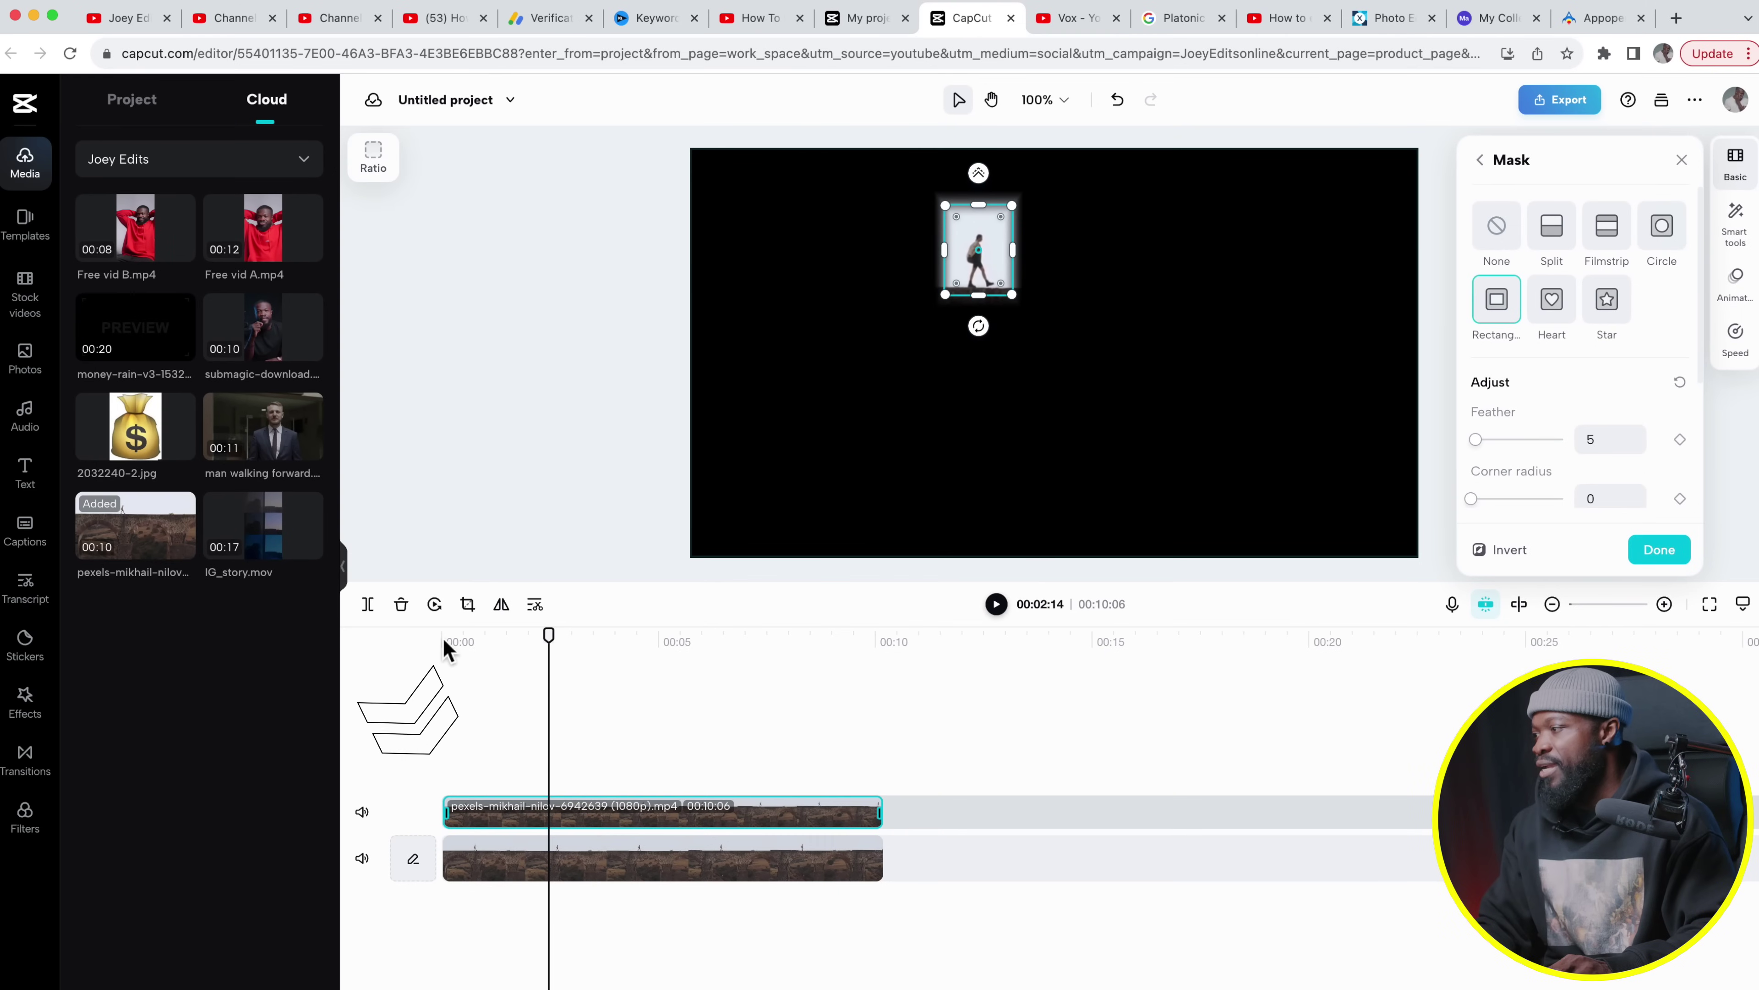
From 00:00, add mask position keyframes so the box tracks the walker, then play to check.
{"action": "left_click", "coordinate": [447, 649]}
{"action": "scroll", "coordinate": [484, 693], "scroll_direction": "up", "scroll_amount": 2}
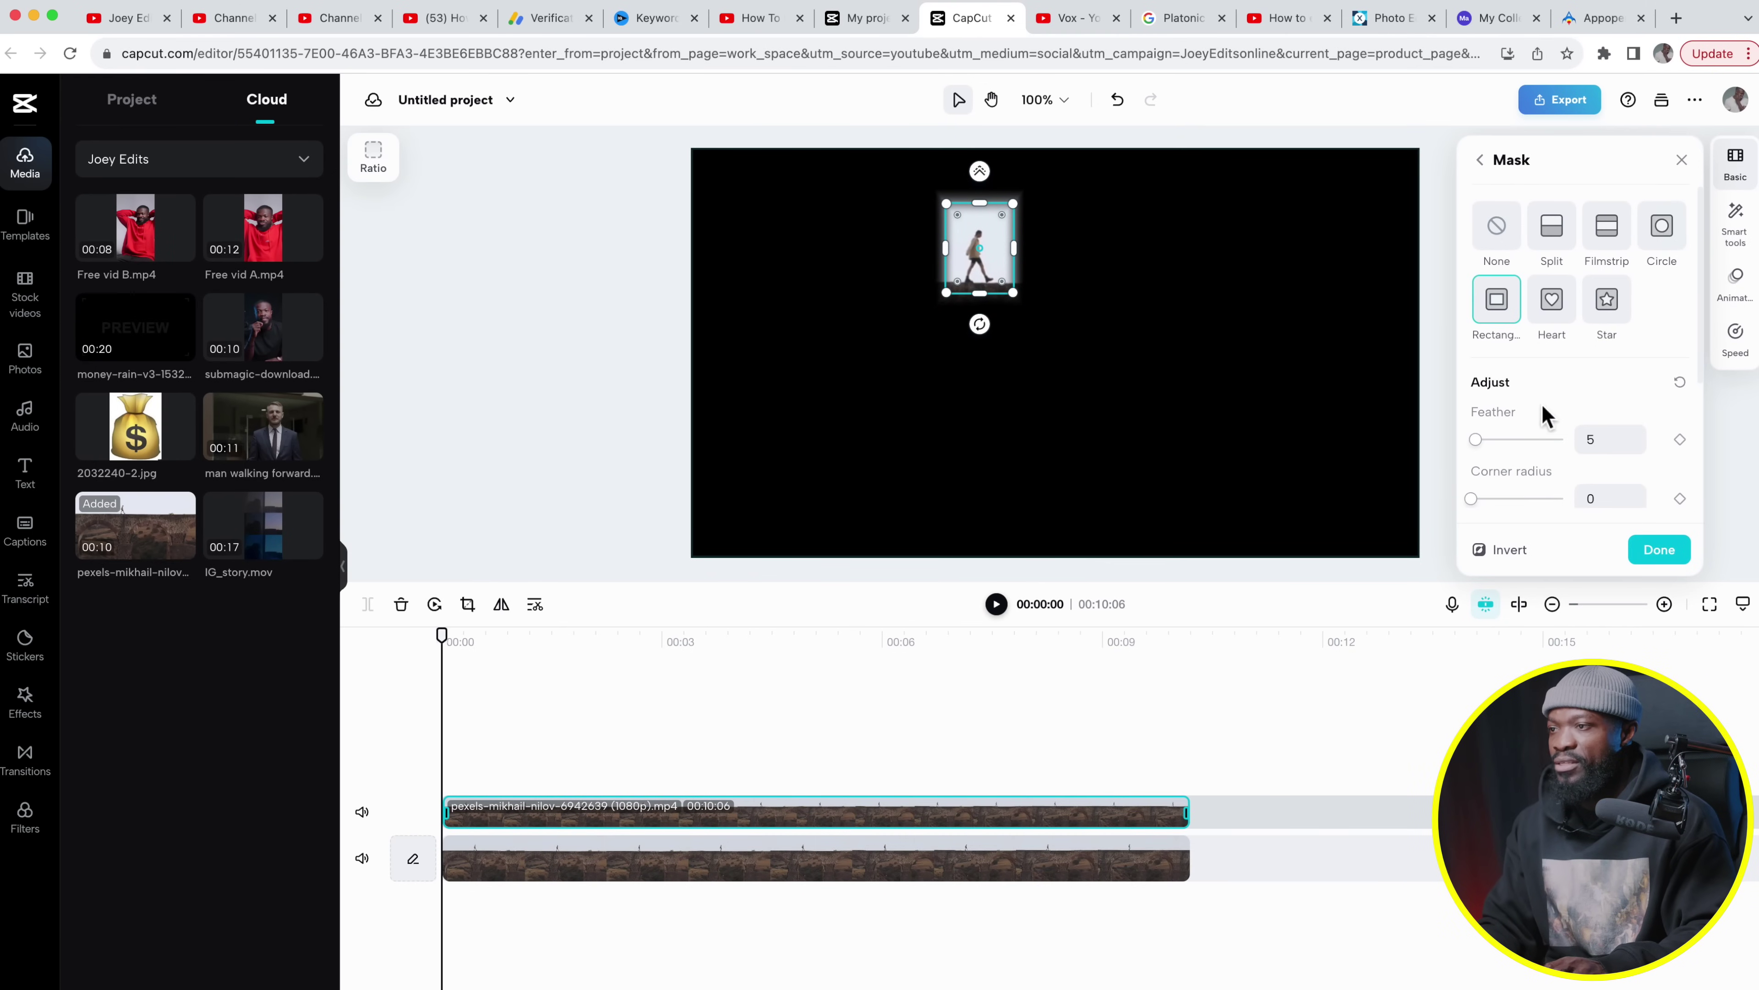
{"action": "scroll", "coordinate": [1565, 412], "scroll_direction": "down", "scroll_amount": 5}
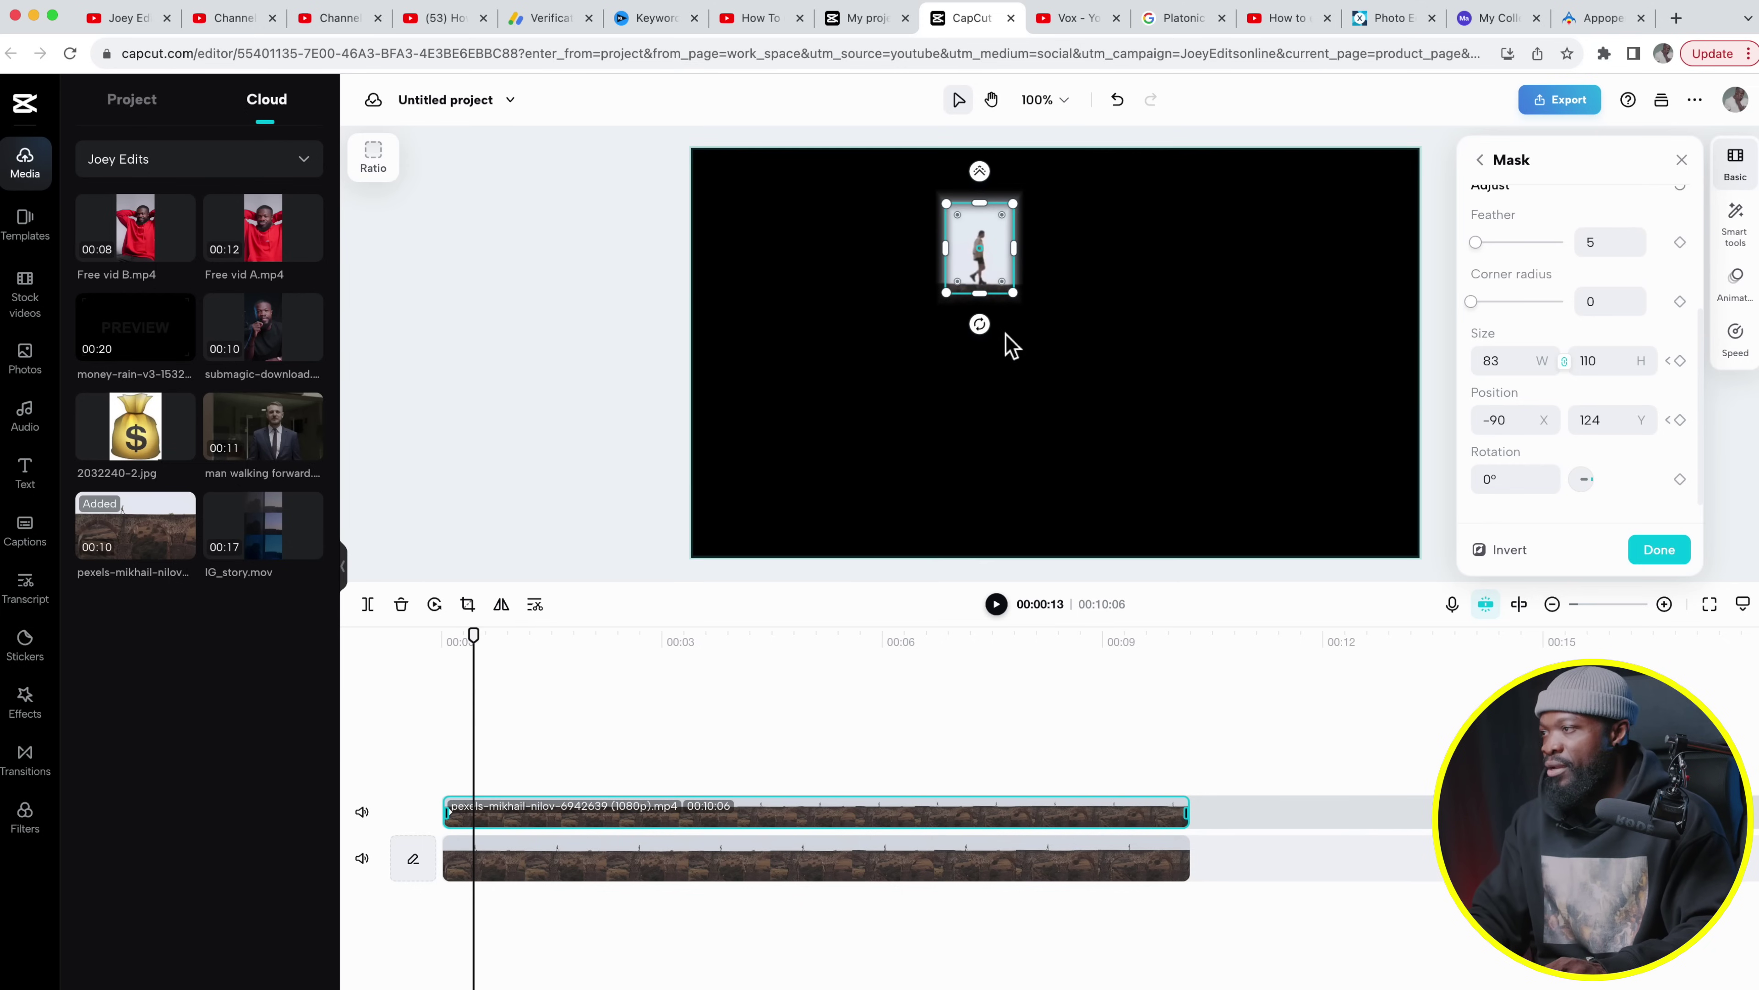
{"action": "left_click", "coordinate": [992, 275]}
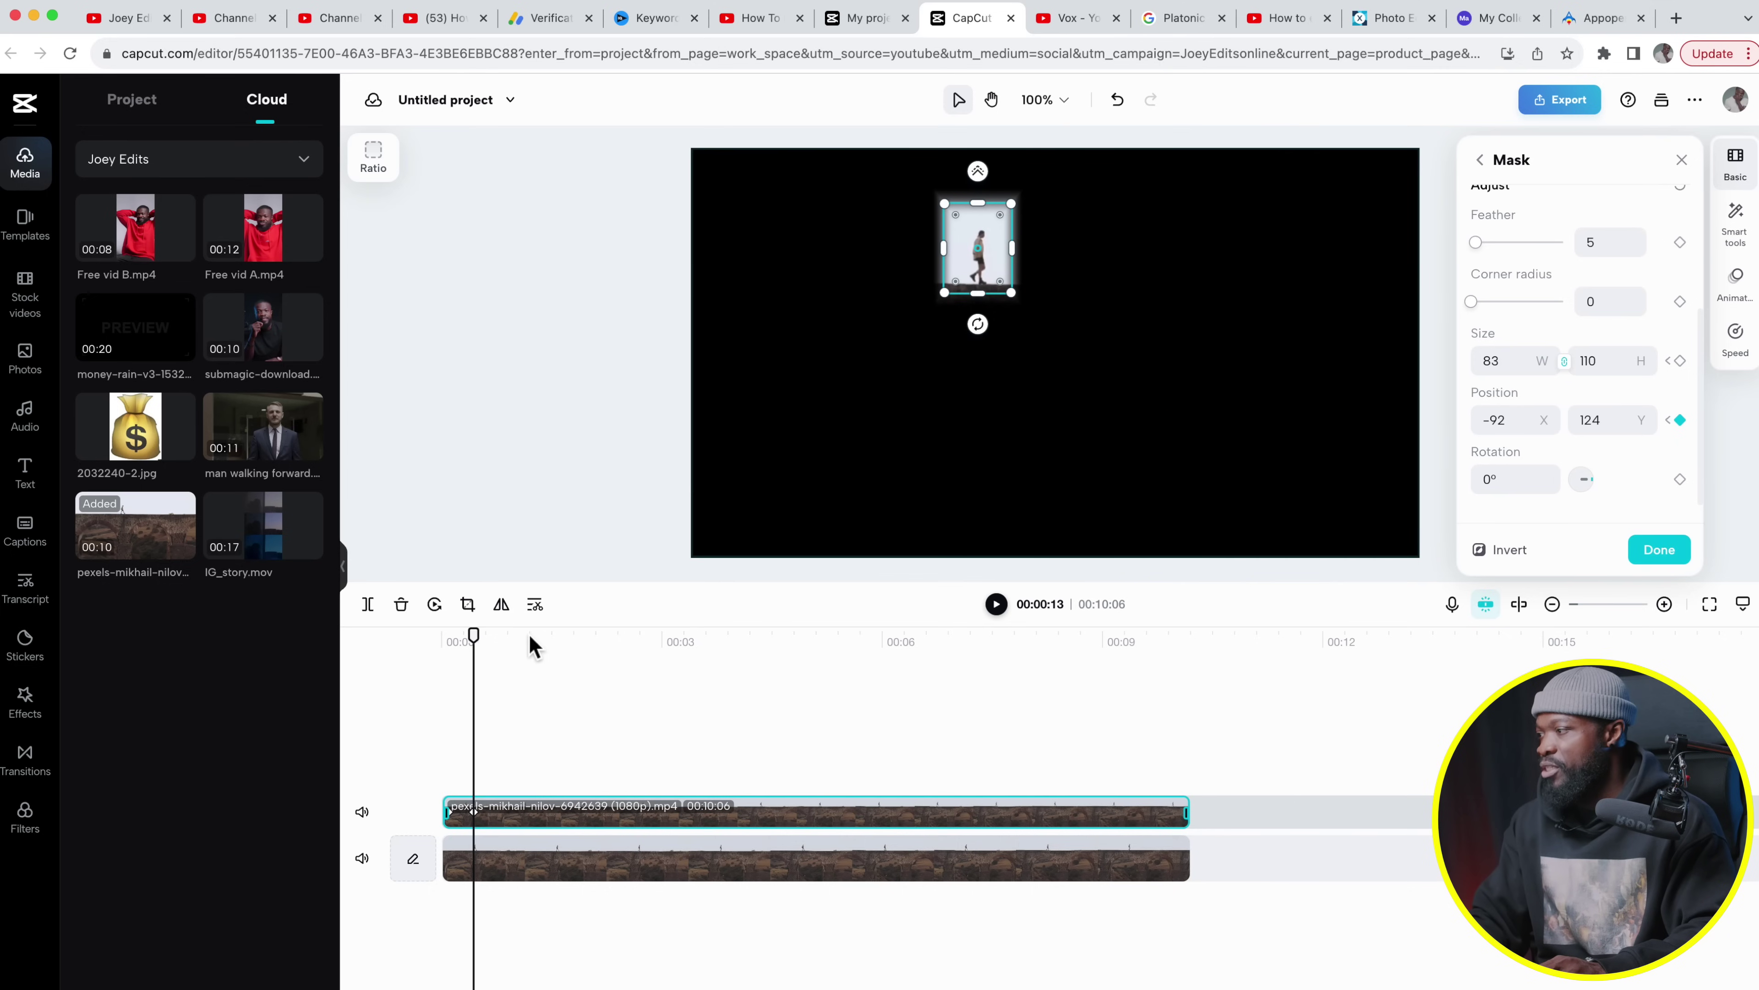
{"action": "left_click_drag", "start_coordinate": [992, 291], "coordinate": [983, 275]}
{"action": "left_click", "coordinate": [452, 641]}
{"action": "key", "text": "space"}
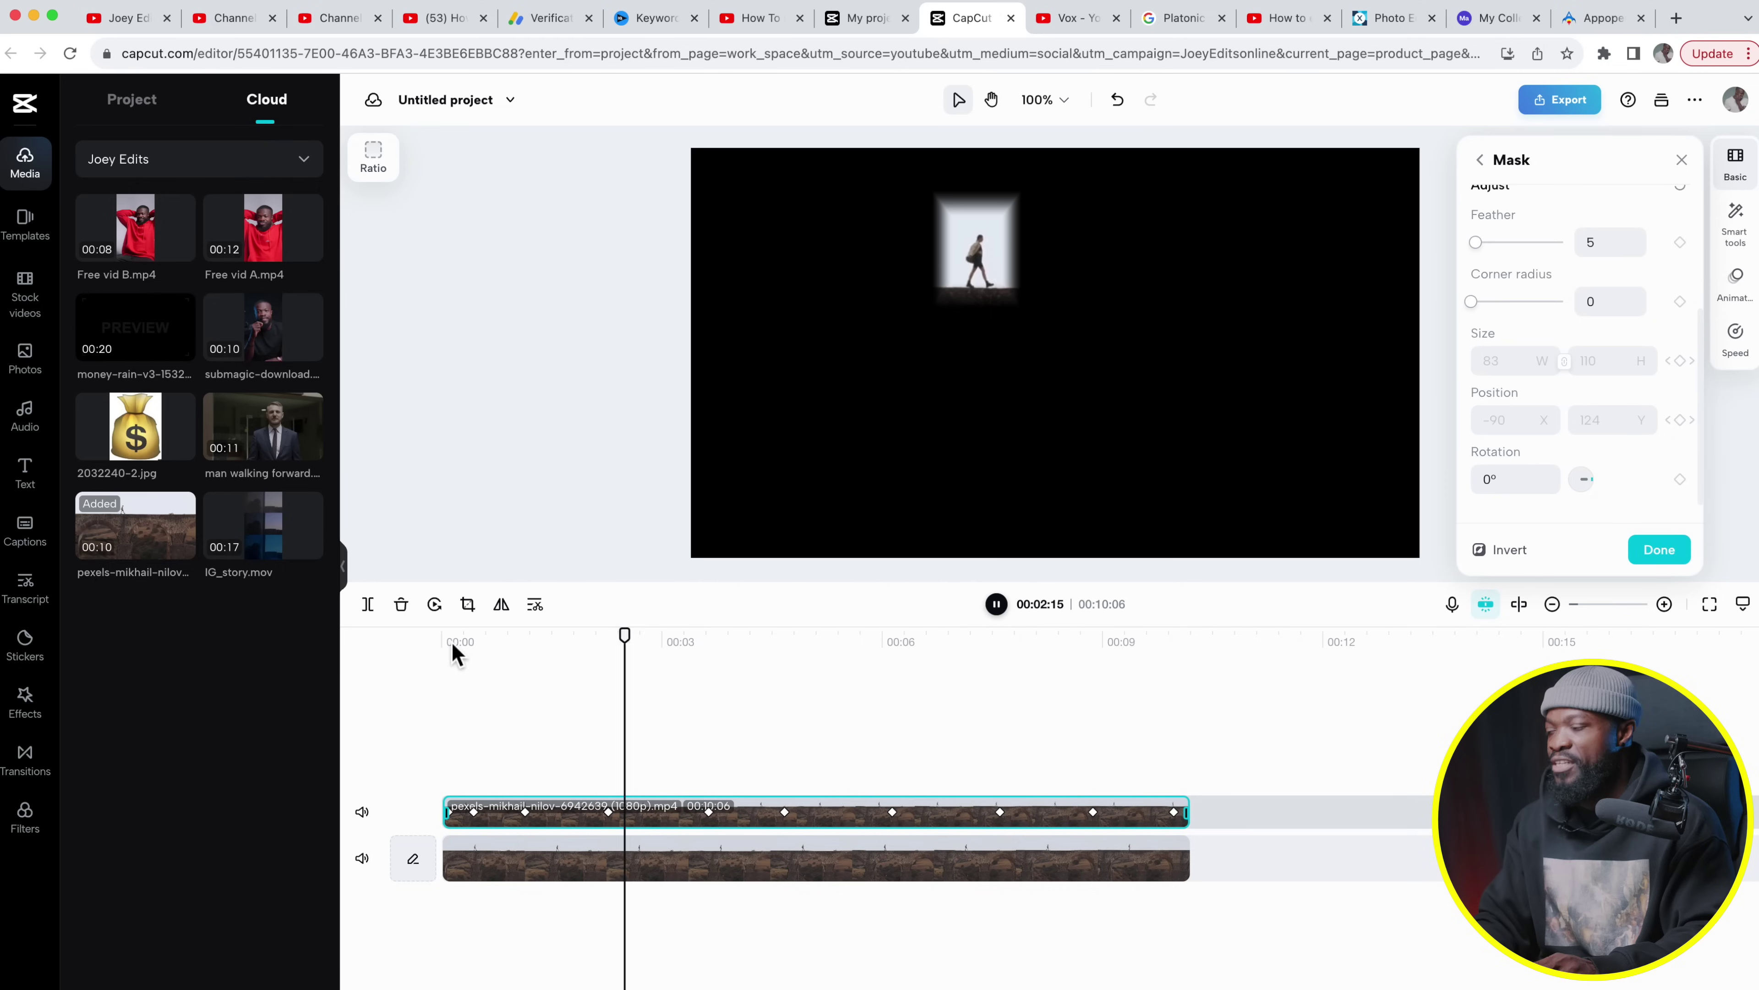
{"action": "key", "text": "space"}
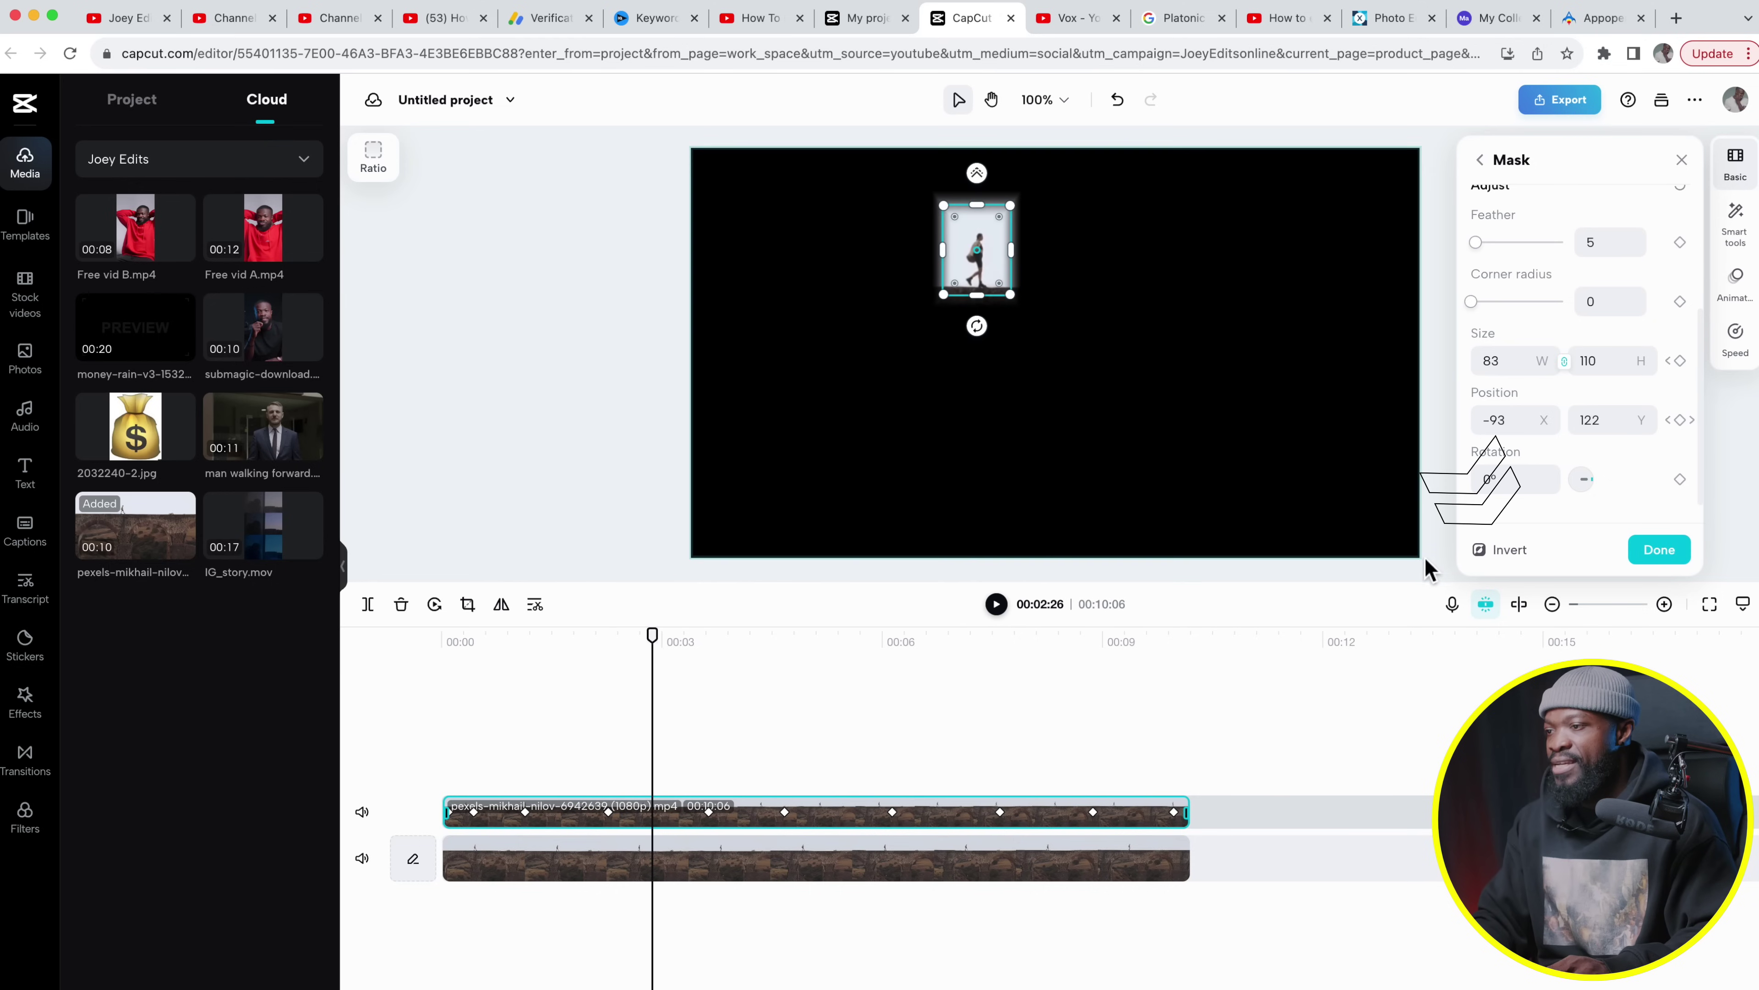
Invert the upper clip's mask and restore the lower clip to 100% opacity.
{"action": "left_click", "coordinate": [1490, 561]}
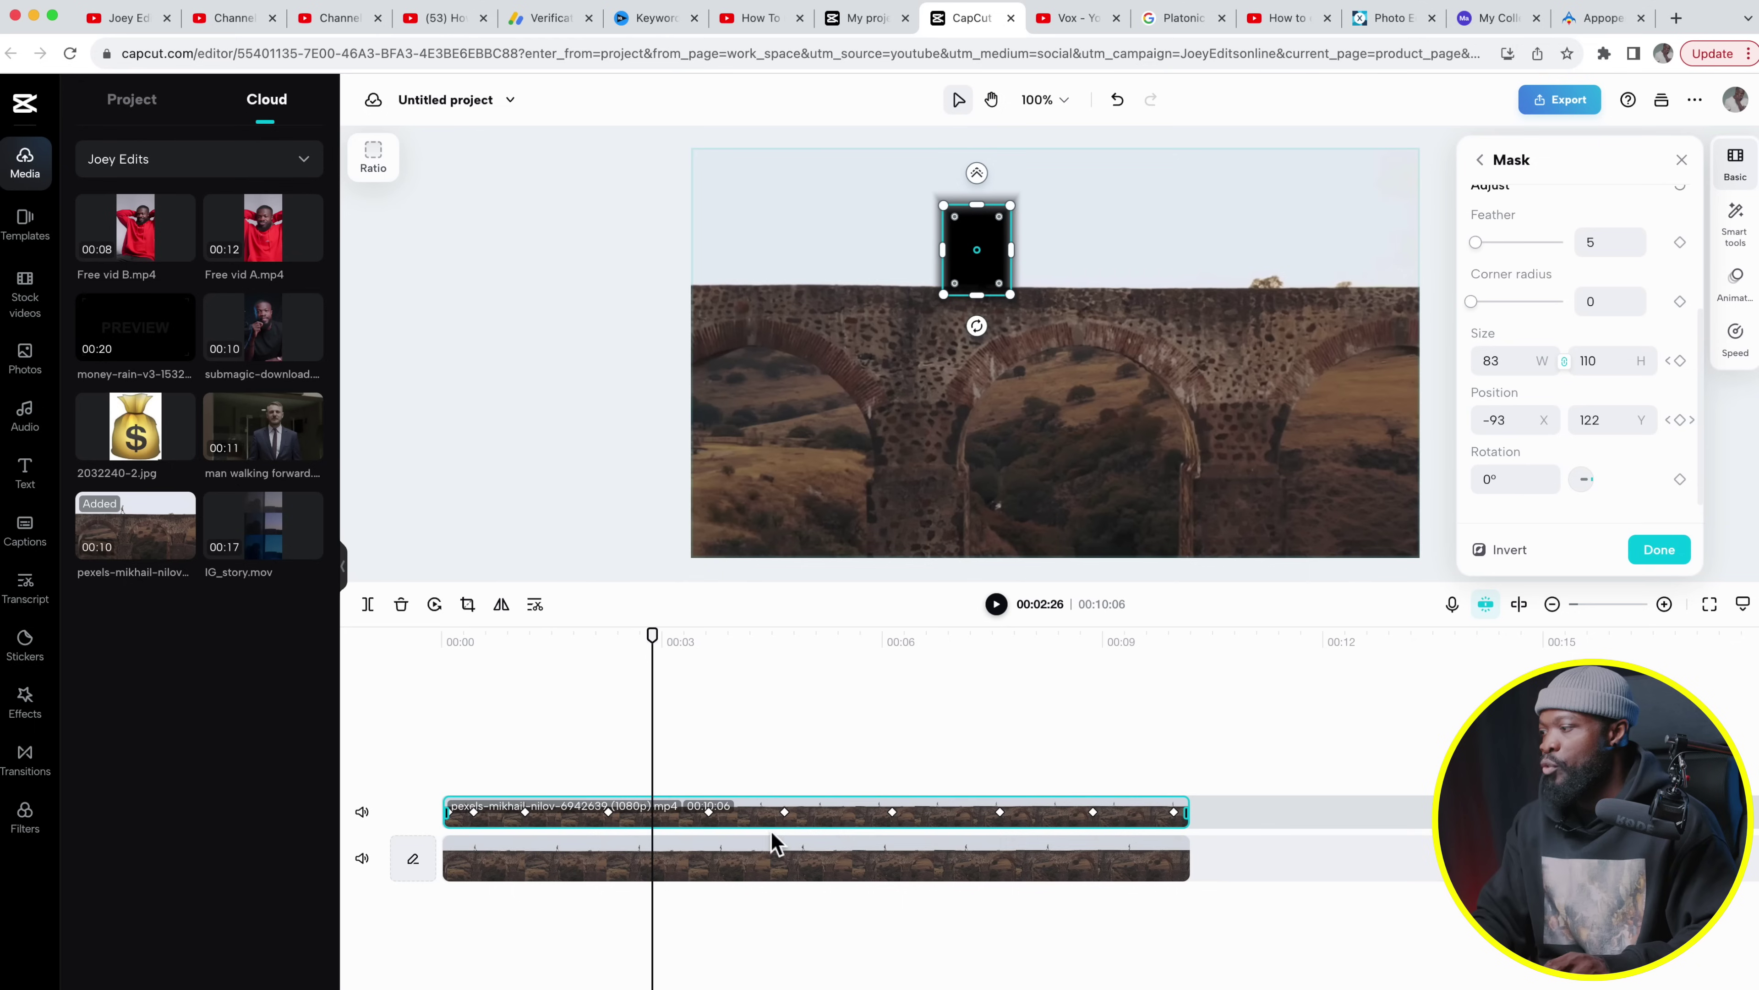
{"action": "left_click", "coordinate": [647, 872]}
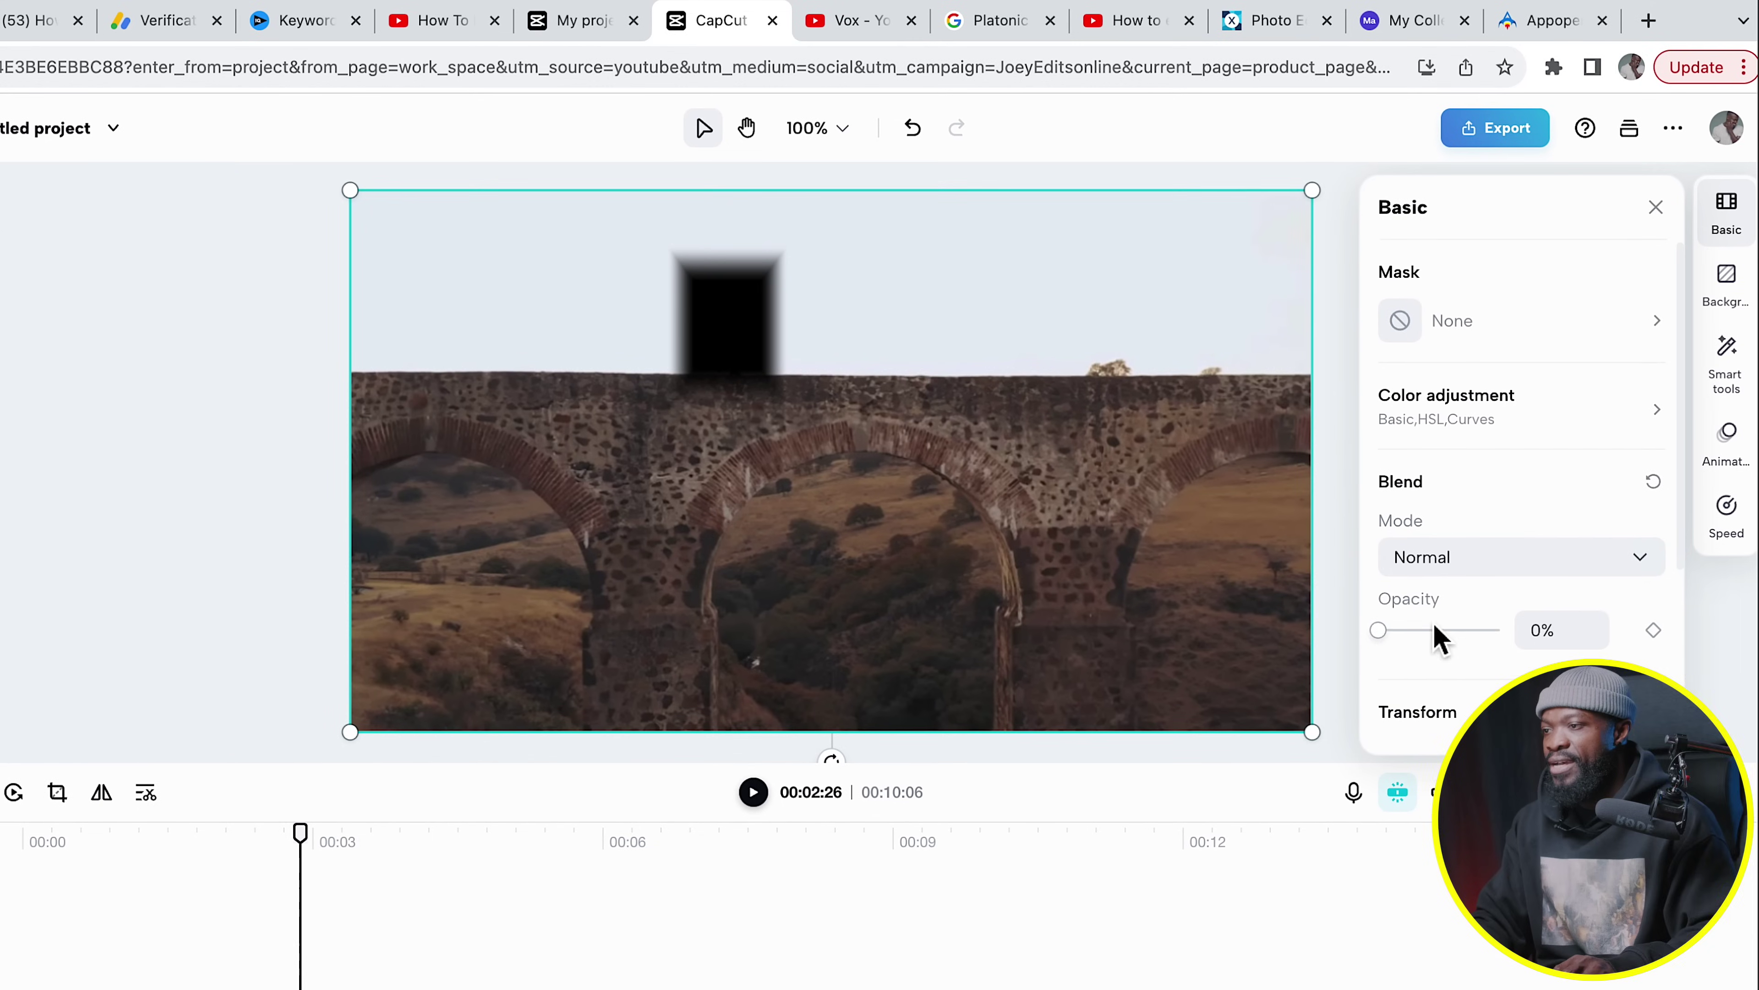
{"action": "left_click_drag", "start_coordinate": [1379, 630], "coordinate": [1588, 646]}
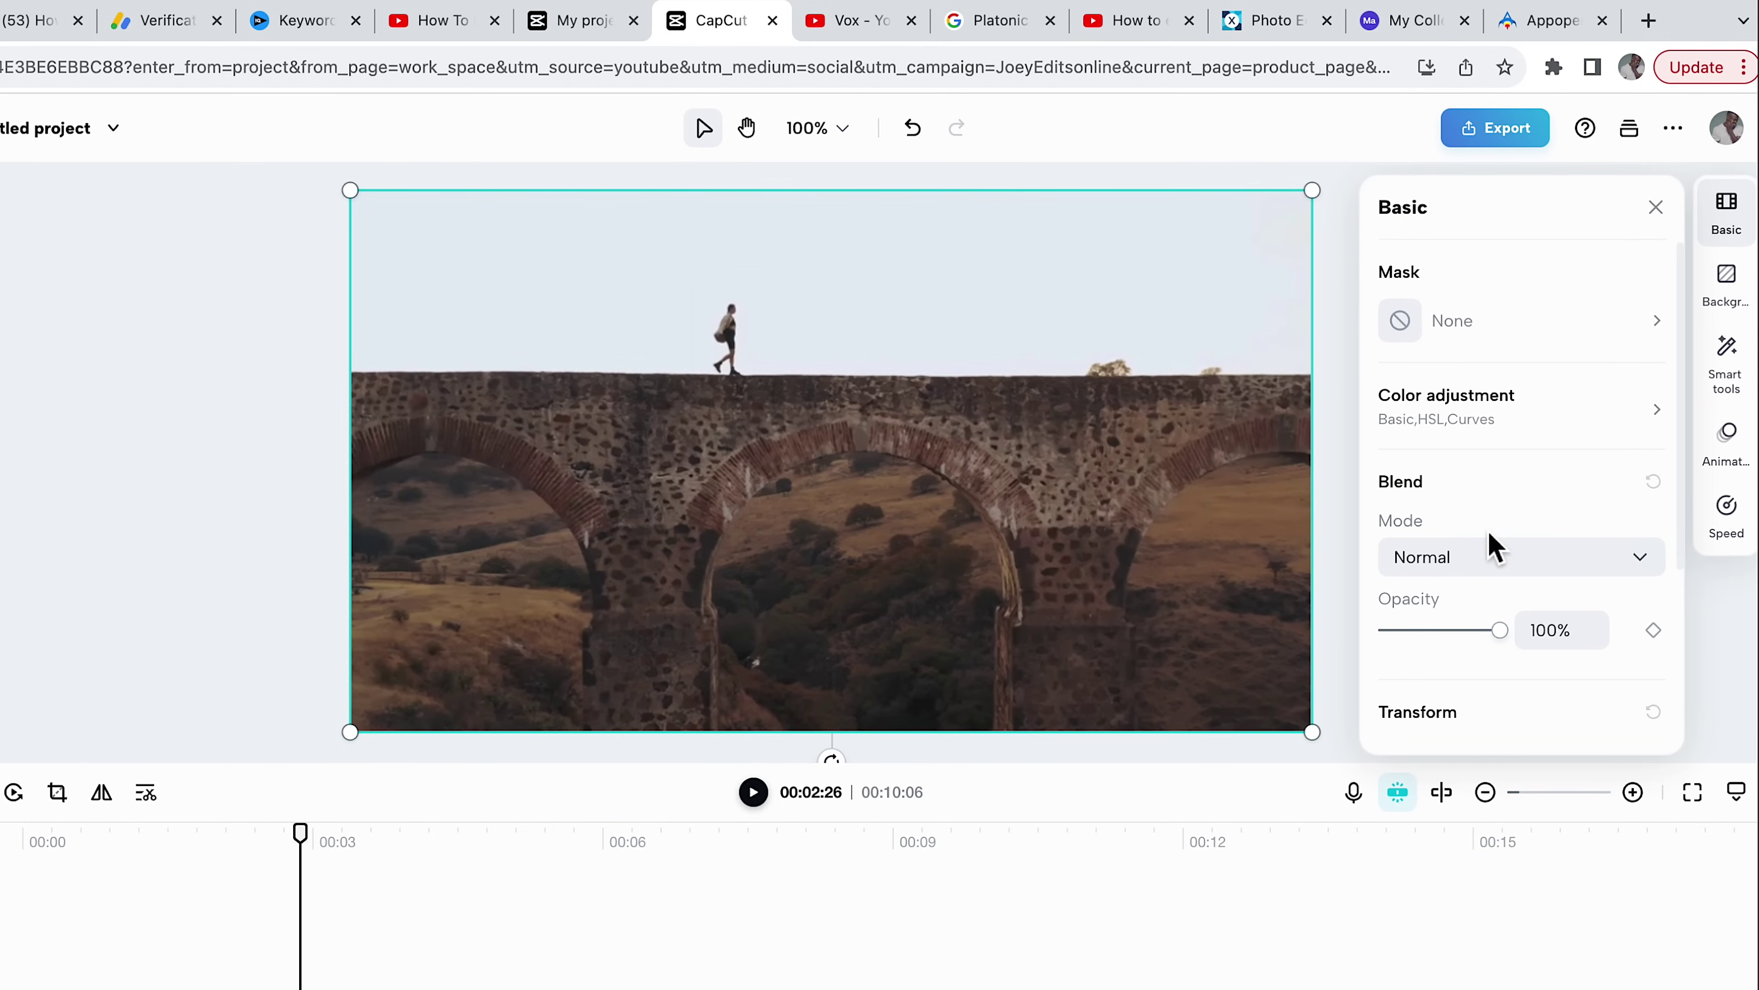
Shift the lower clip to Position X 75 and play the result from the start.
{"action": "scroll", "coordinate": [1473, 601], "scroll_direction": "down", "scroll_amount": 3}
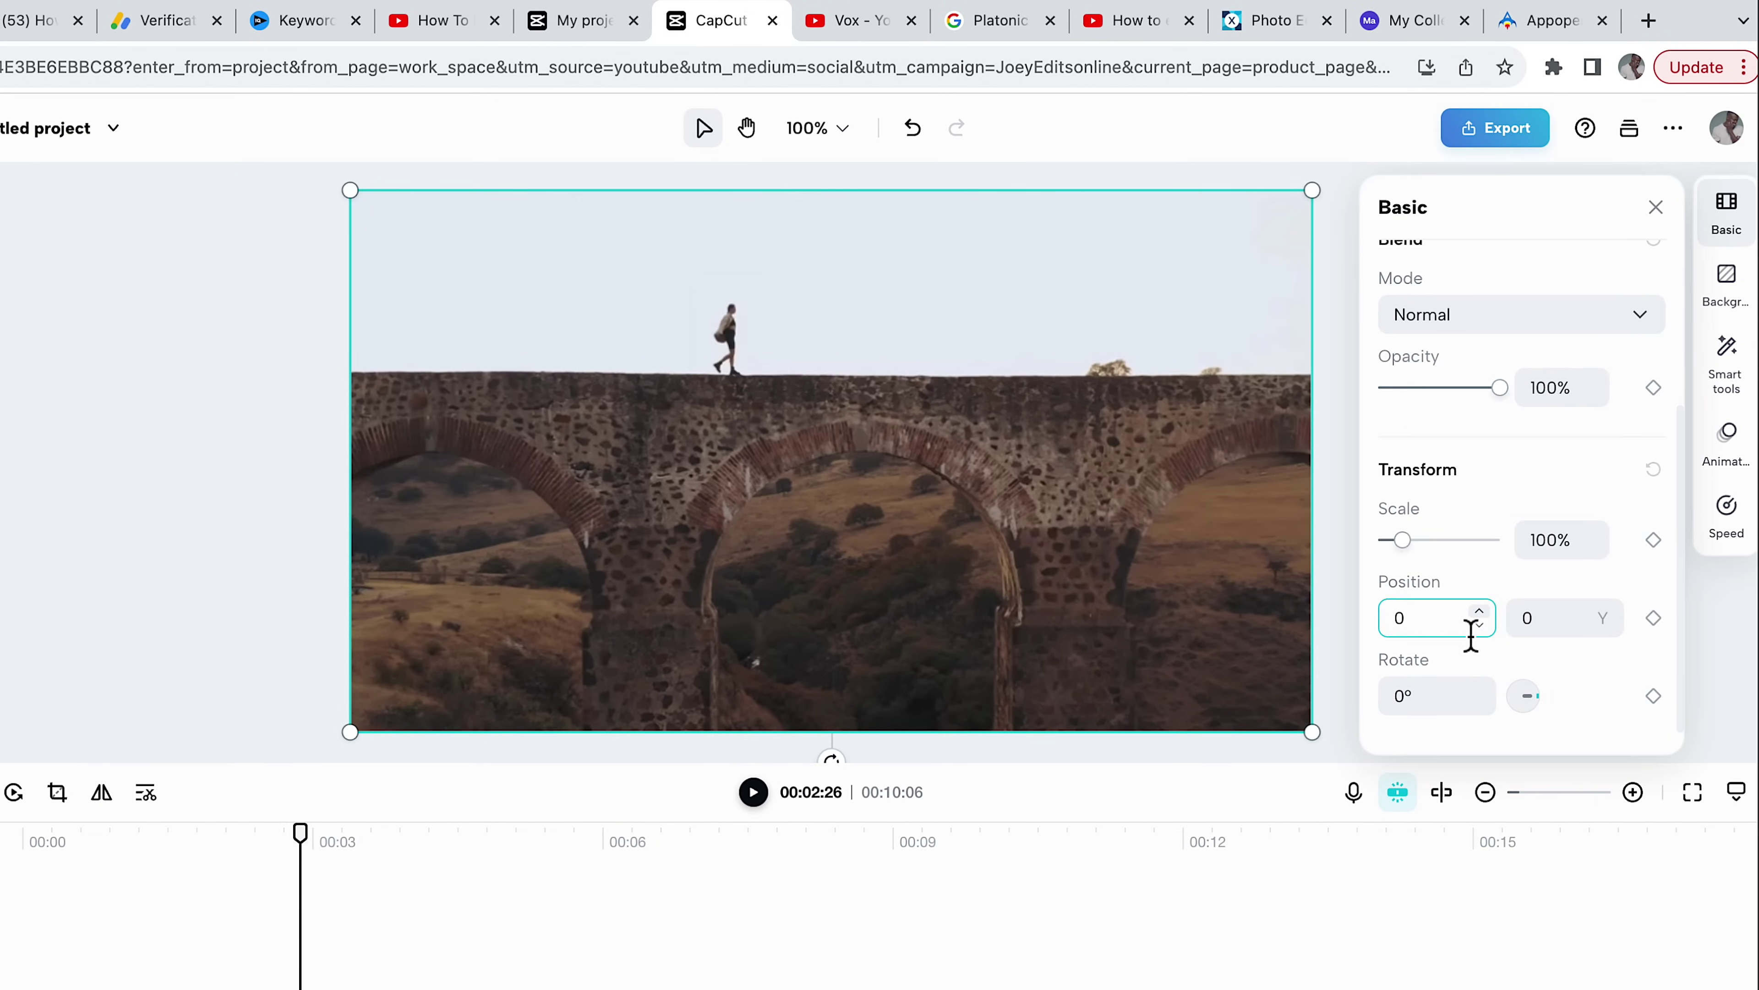
{"action": "left_click", "coordinate": [1483, 613]}
{"action": "left_click_drag", "start_coordinate": [1483, 612], "coordinate": [1483, 612]}
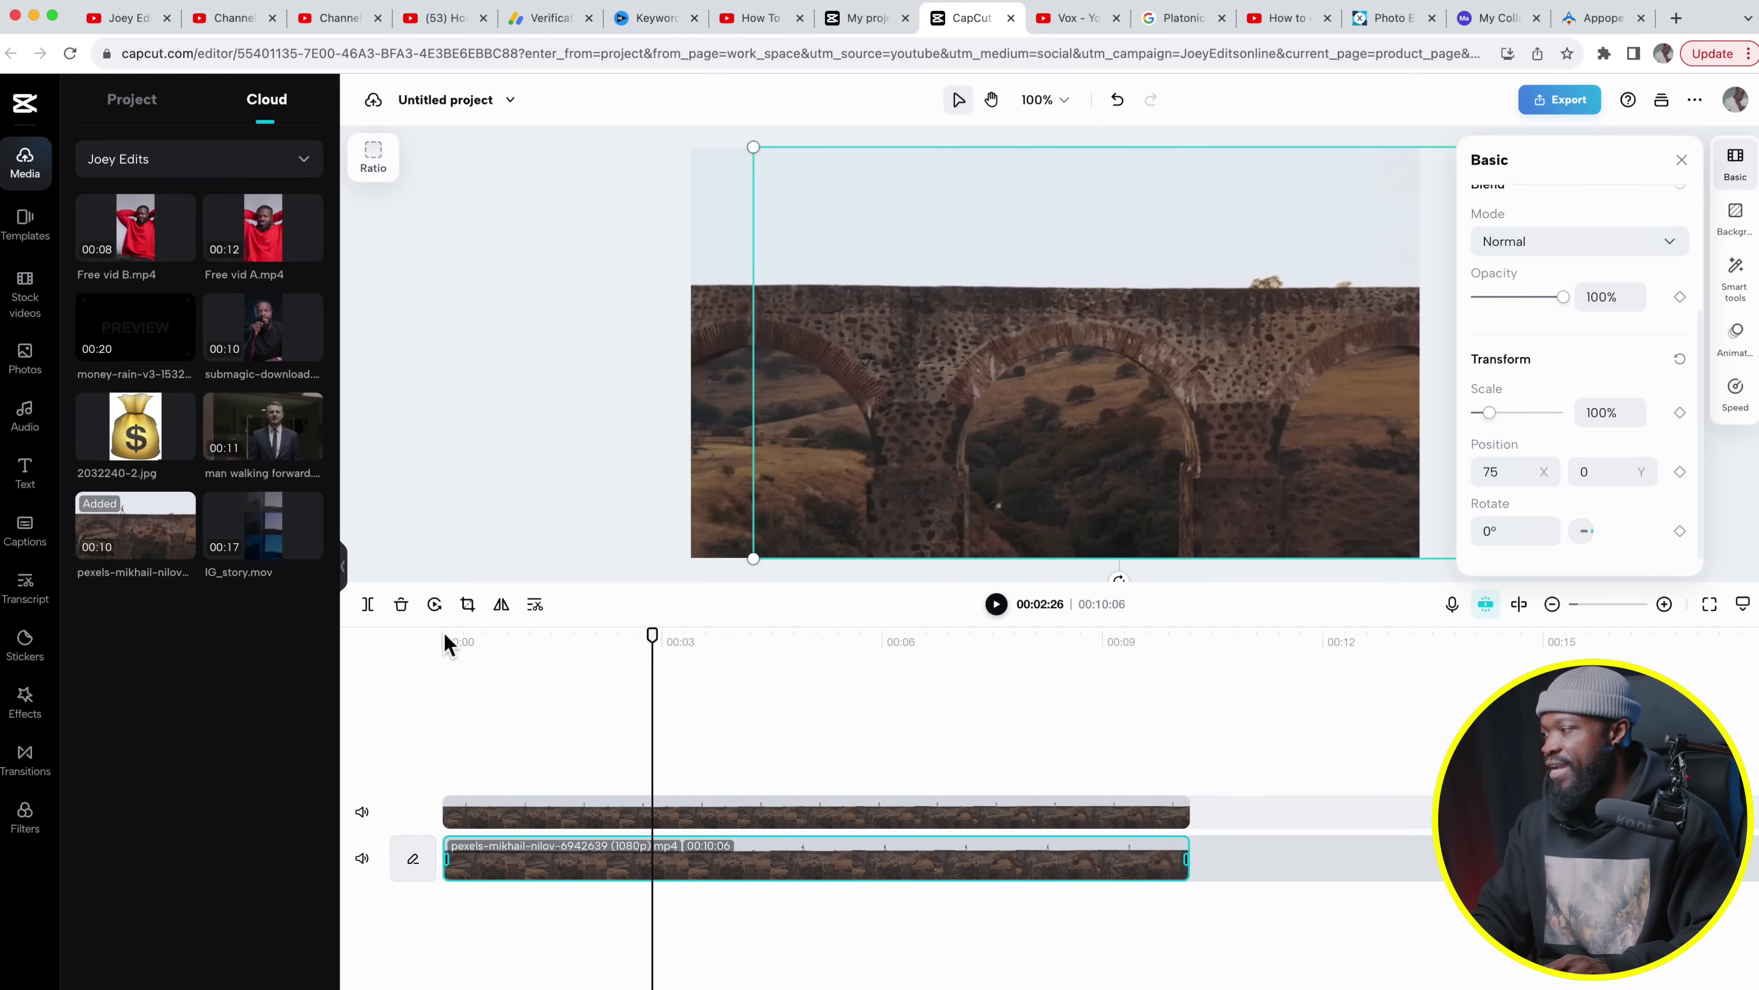
{"action": "left_click", "coordinate": [445, 636]}
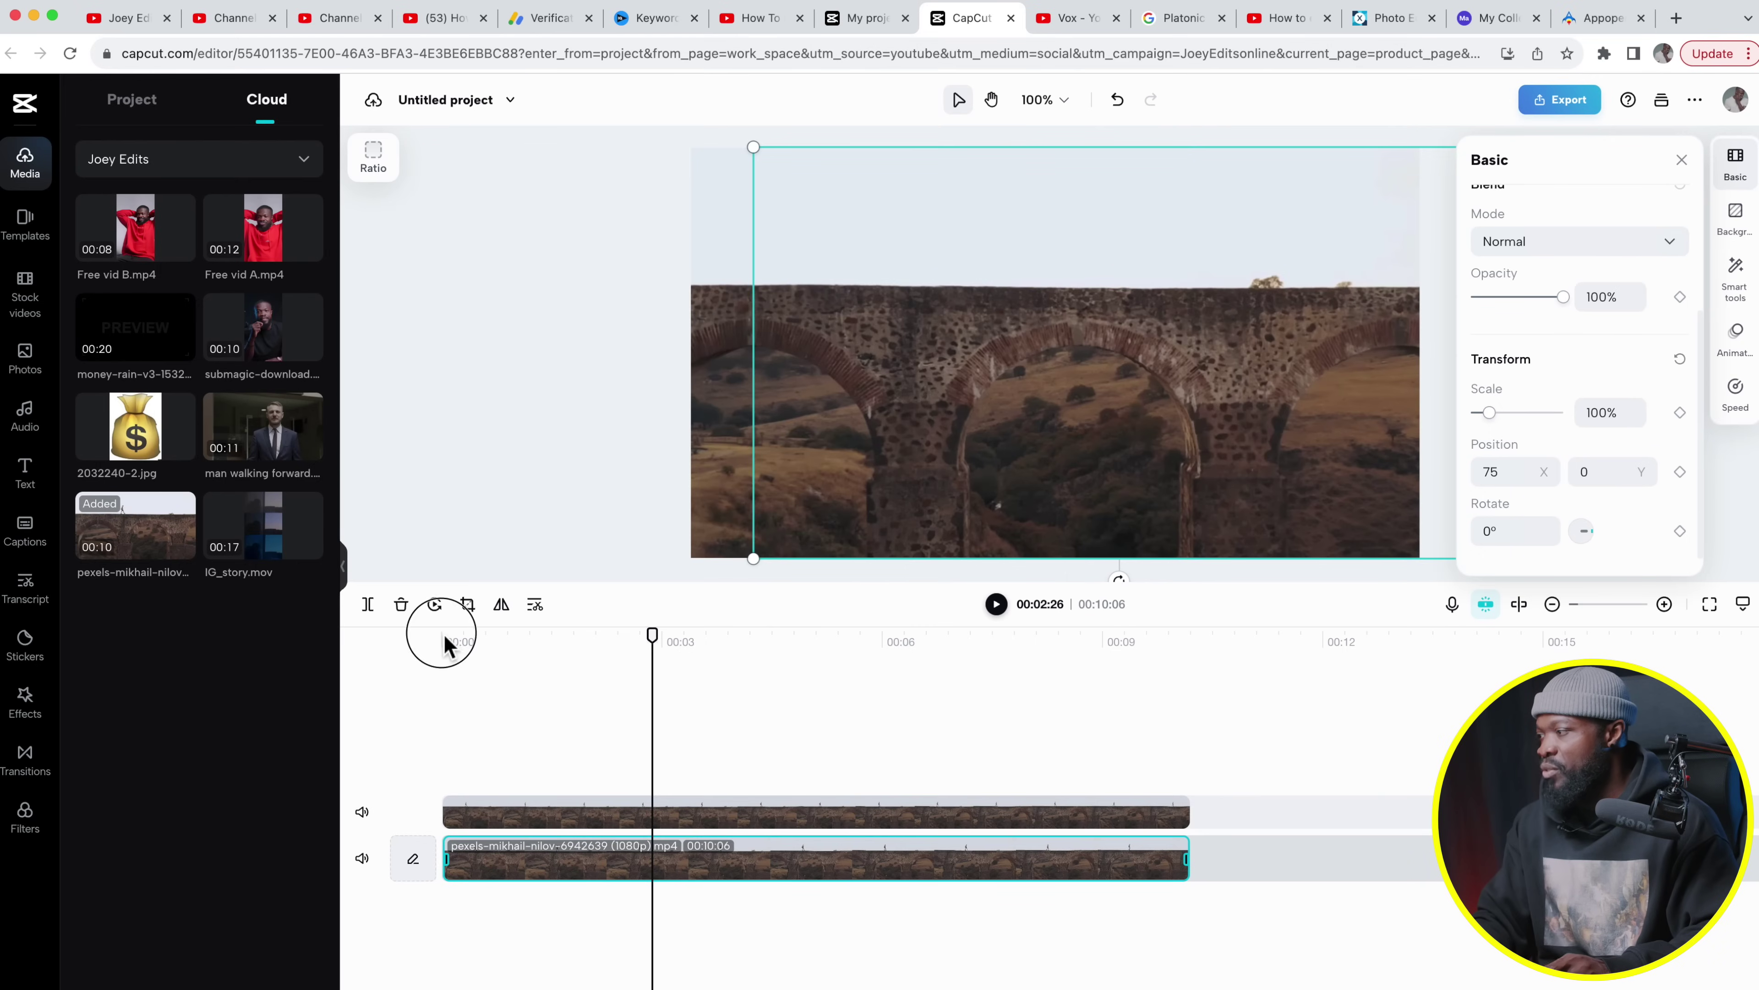
{"action": "left_click", "coordinate": [493, 643]}
{"action": "key", "text": "space"}
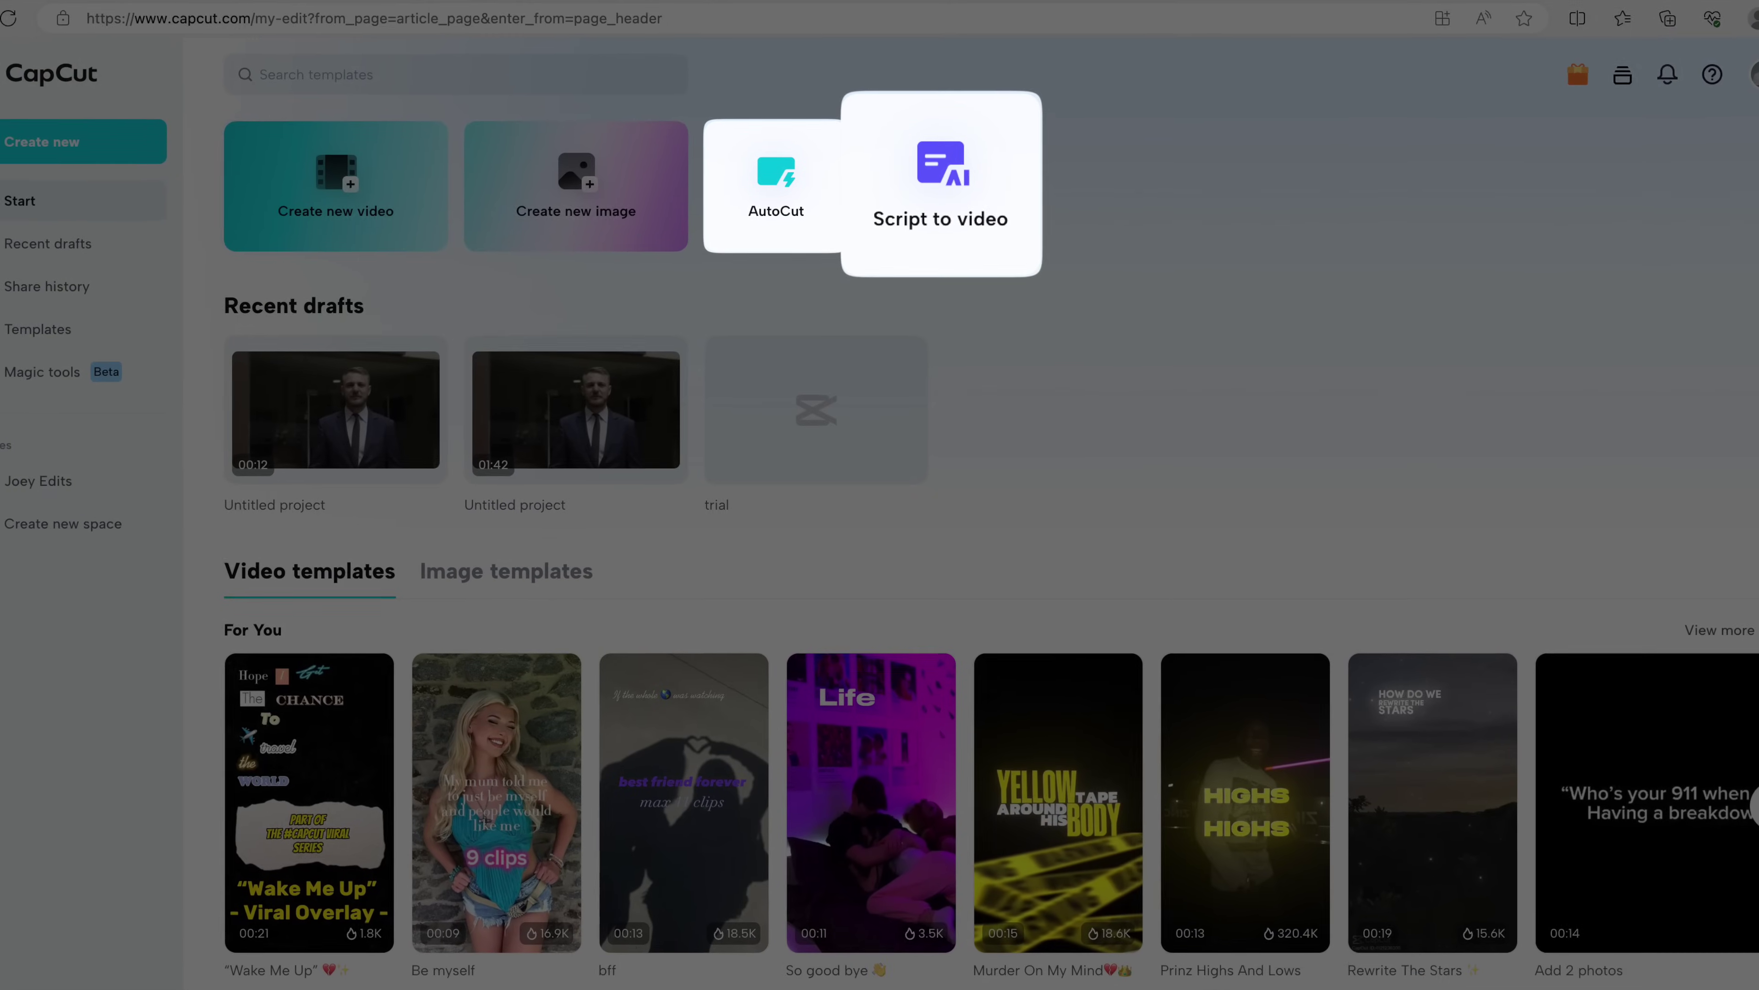
Generate an AI narration script from the prompt 'fitness ideas at'.
{"action": "type", "text": "fitness idea"}
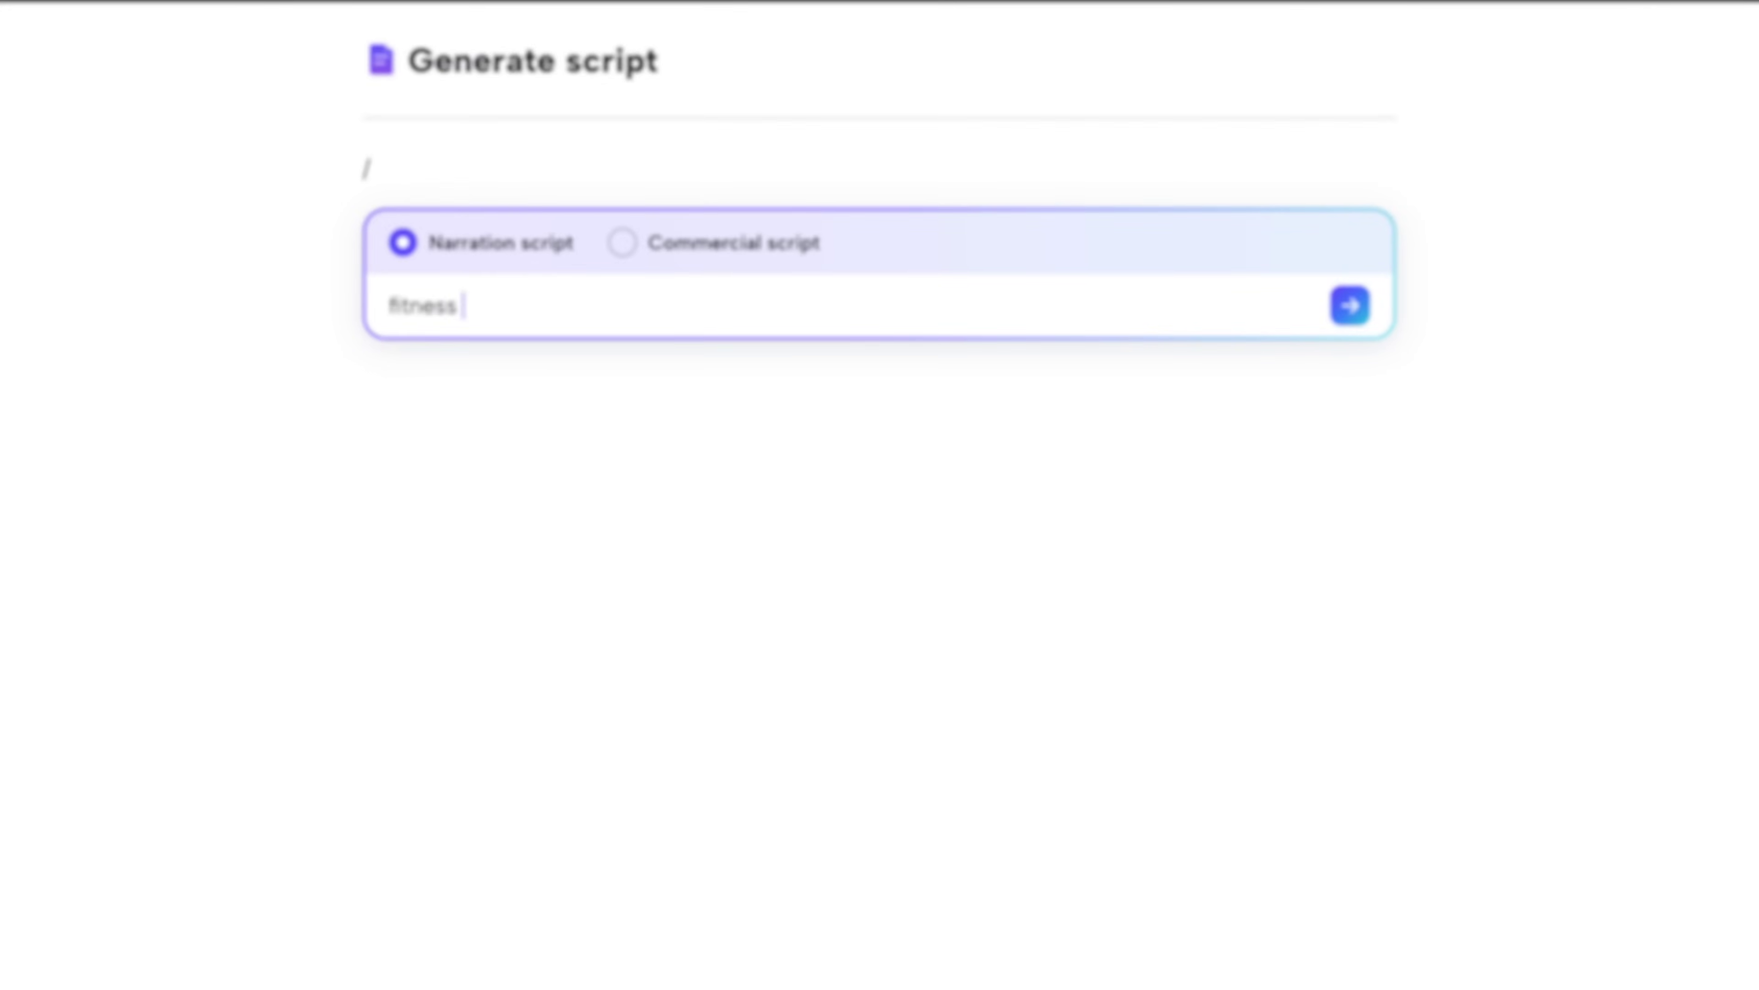
{"action": "type", "text": "s at 50"}
{"action": "key", "text": "Return"}
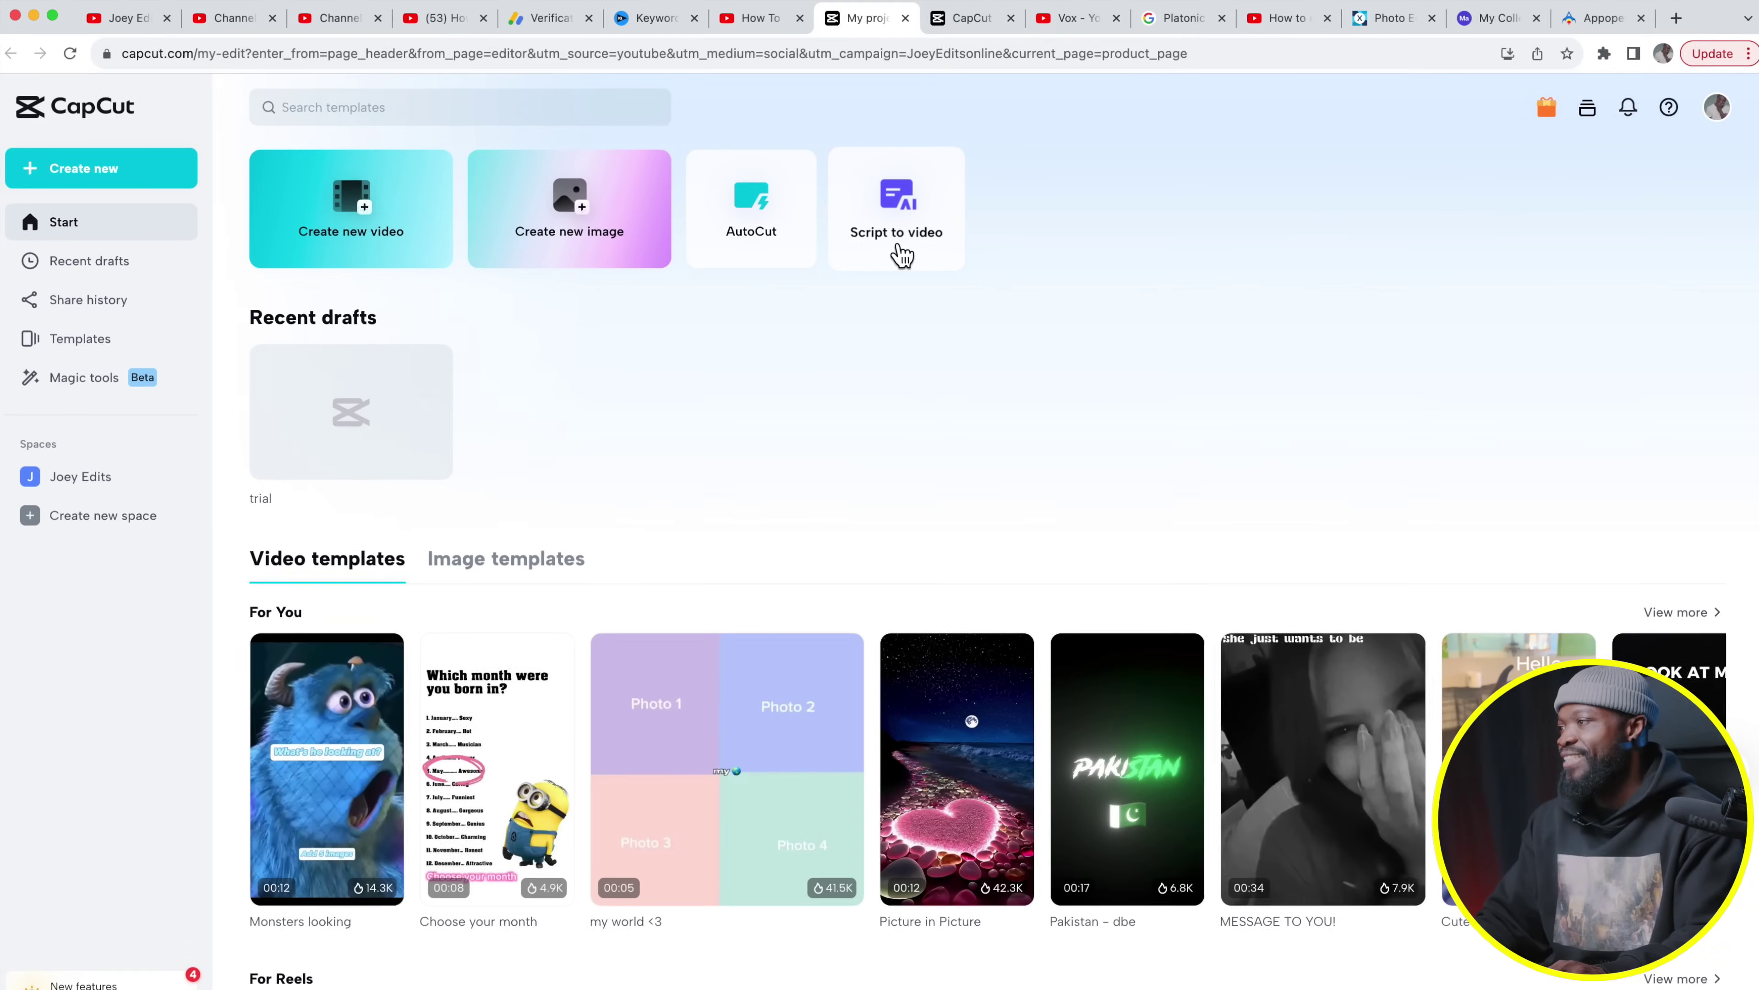
Start a Script to video project and generate scripts for '/fitness ideas at age 50'.
{"action": "left_click", "coordinate": [901, 257]}
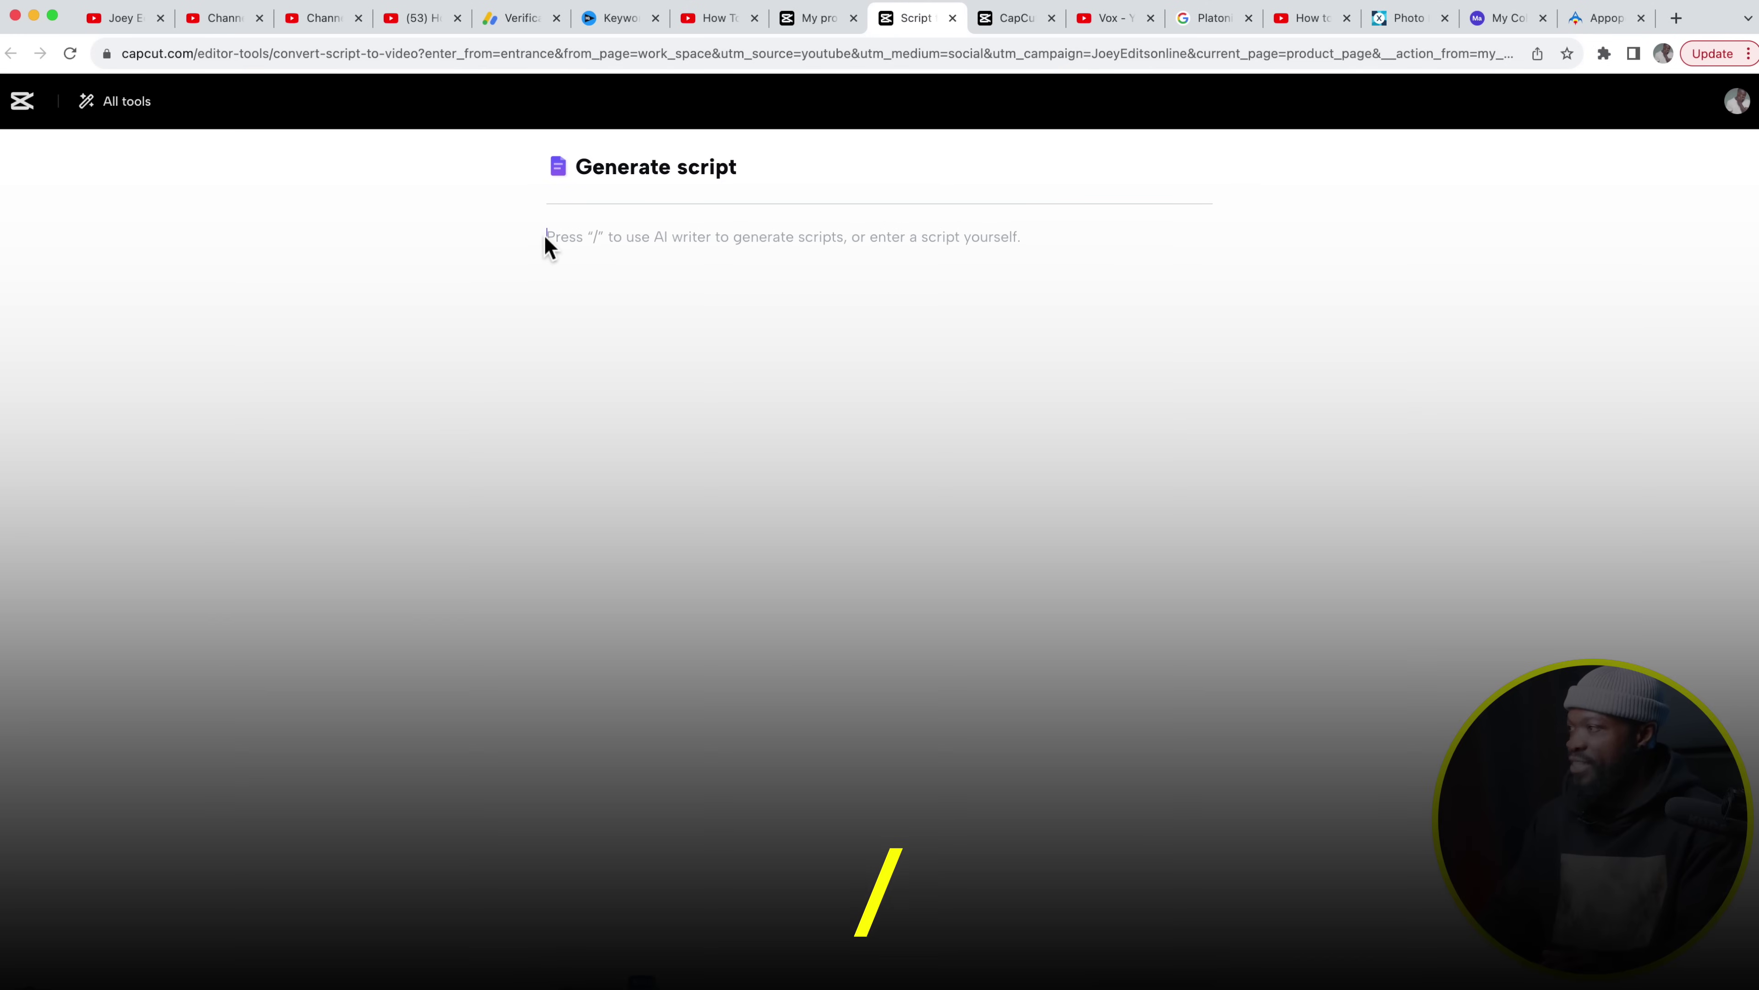
{"action": "type", "text": "/"}
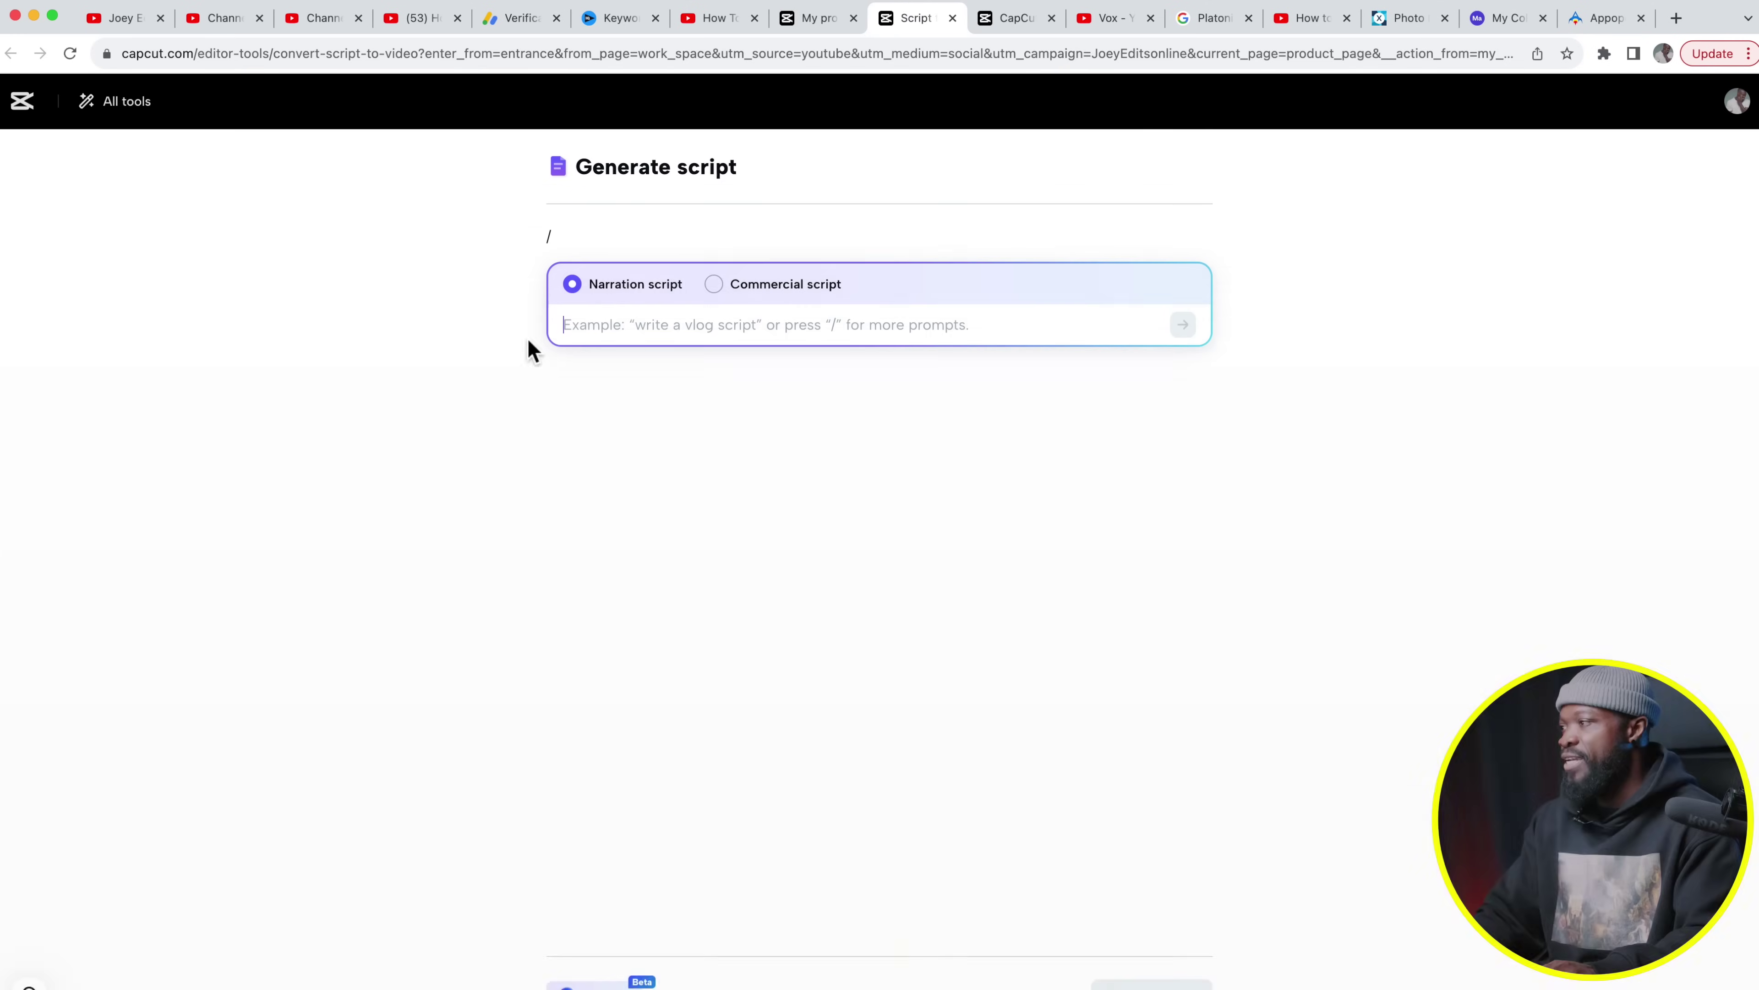
{"action": "type", "text": "f"}
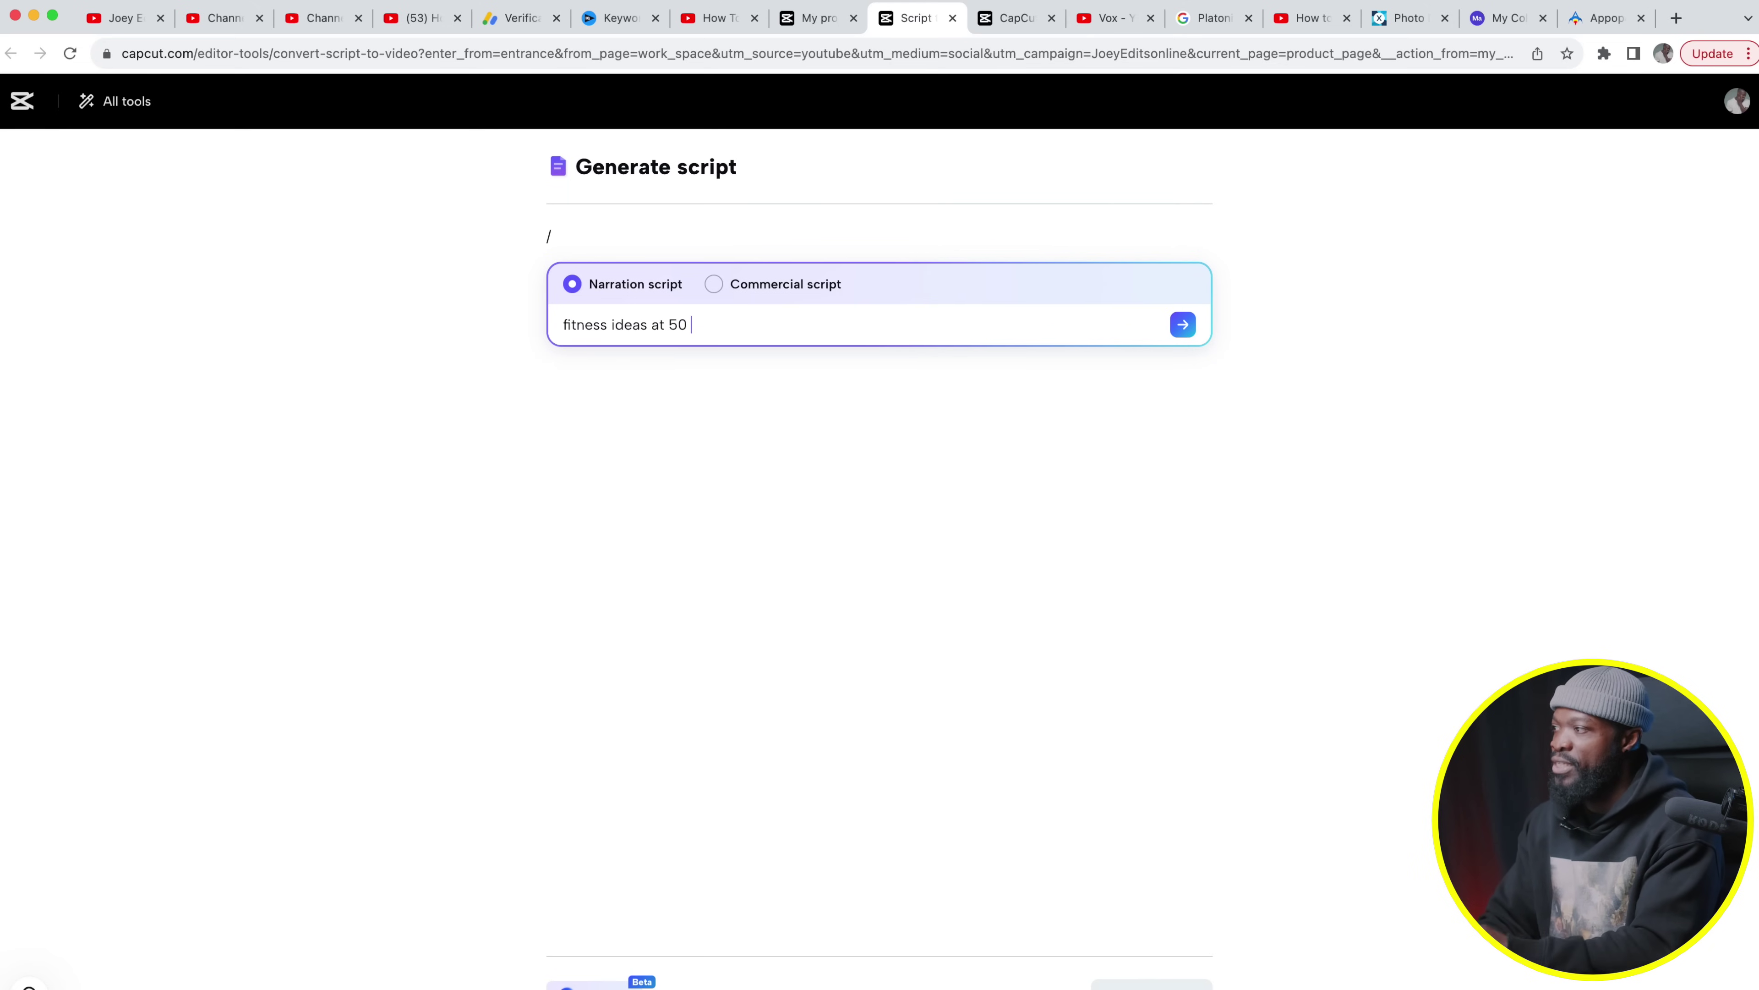
{"action": "type", "text": "itness ideas at age 50"}
{"action": "key", "text": "Return"}
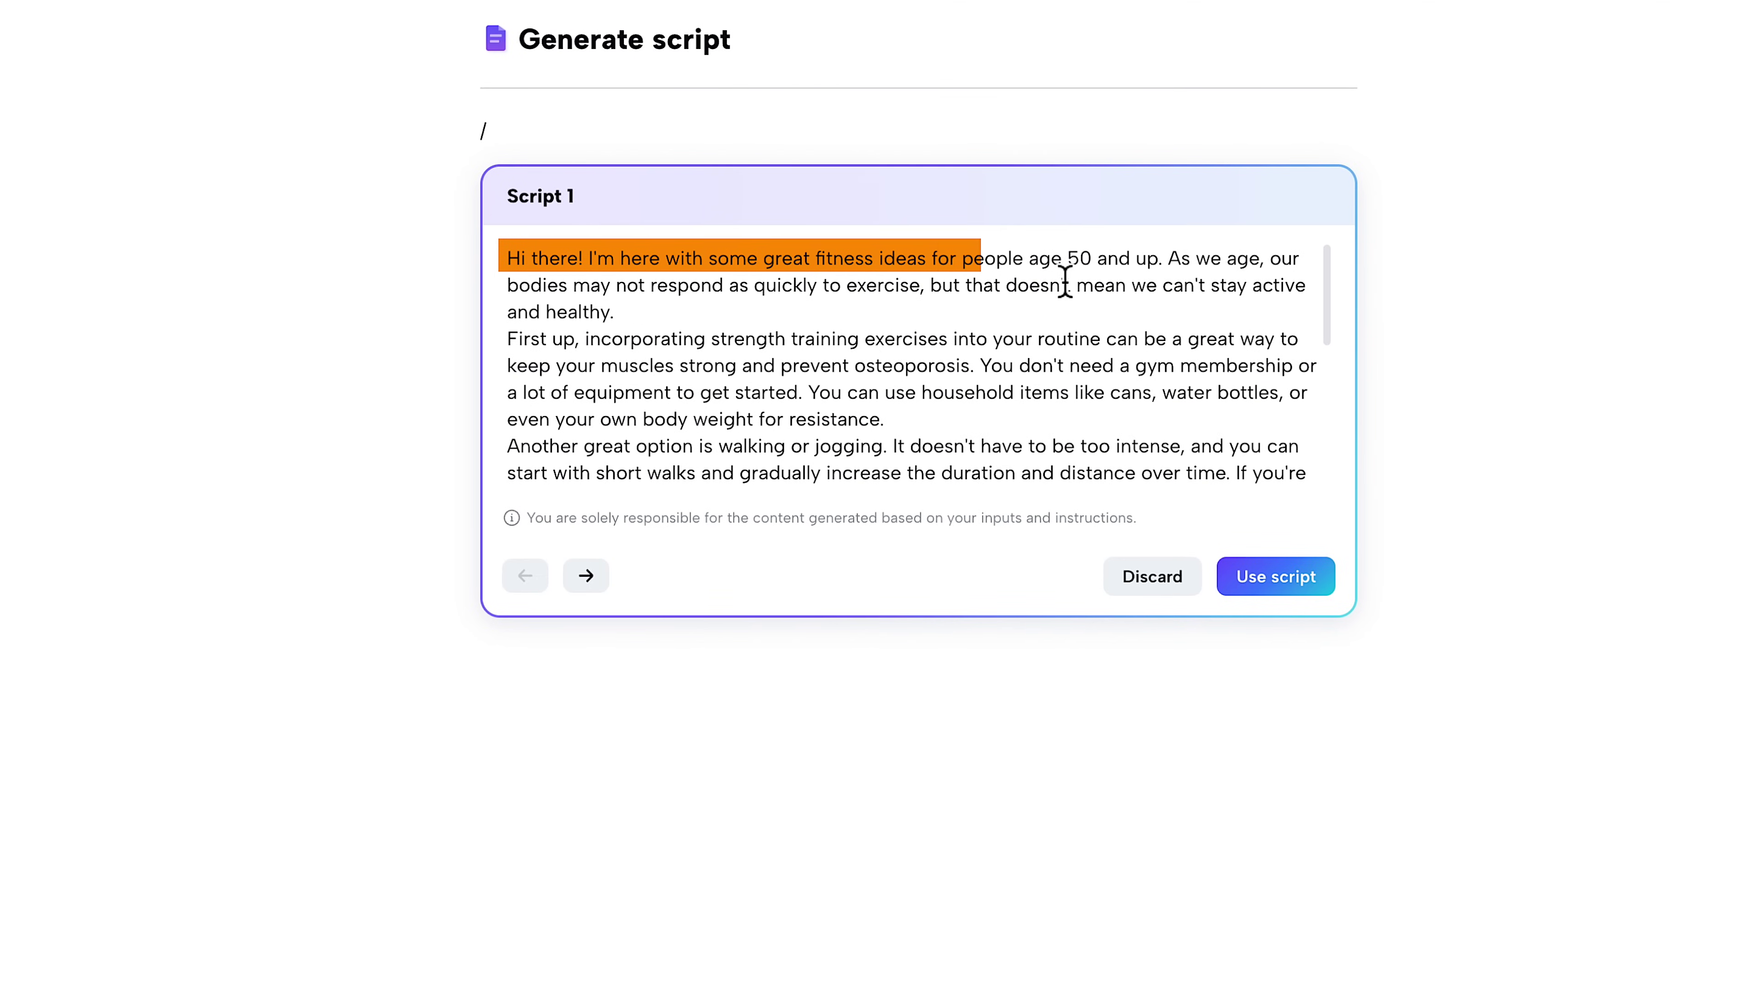
{"action": "scroll", "coordinate": [908, 450], "scroll_direction": "down", "scroll_amount": 5}
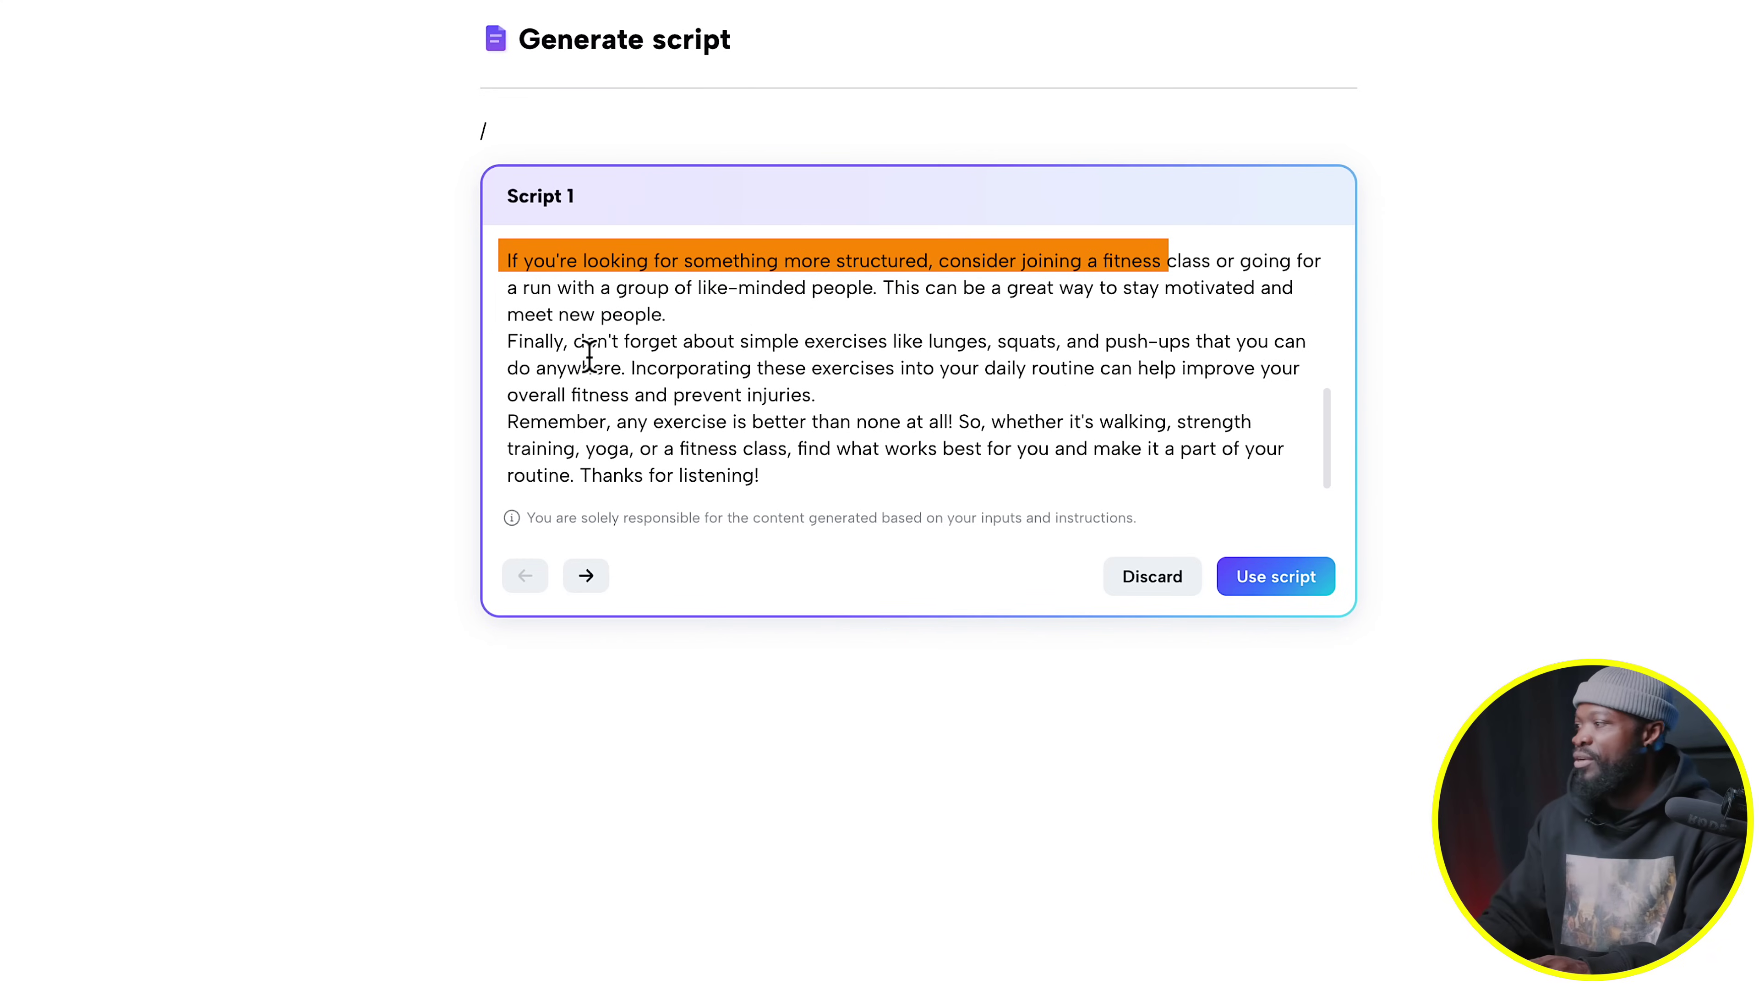
Browse forward through eight generated scripts, then step back to Script 1.
{"action": "left_click", "coordinate": [597, 595]}
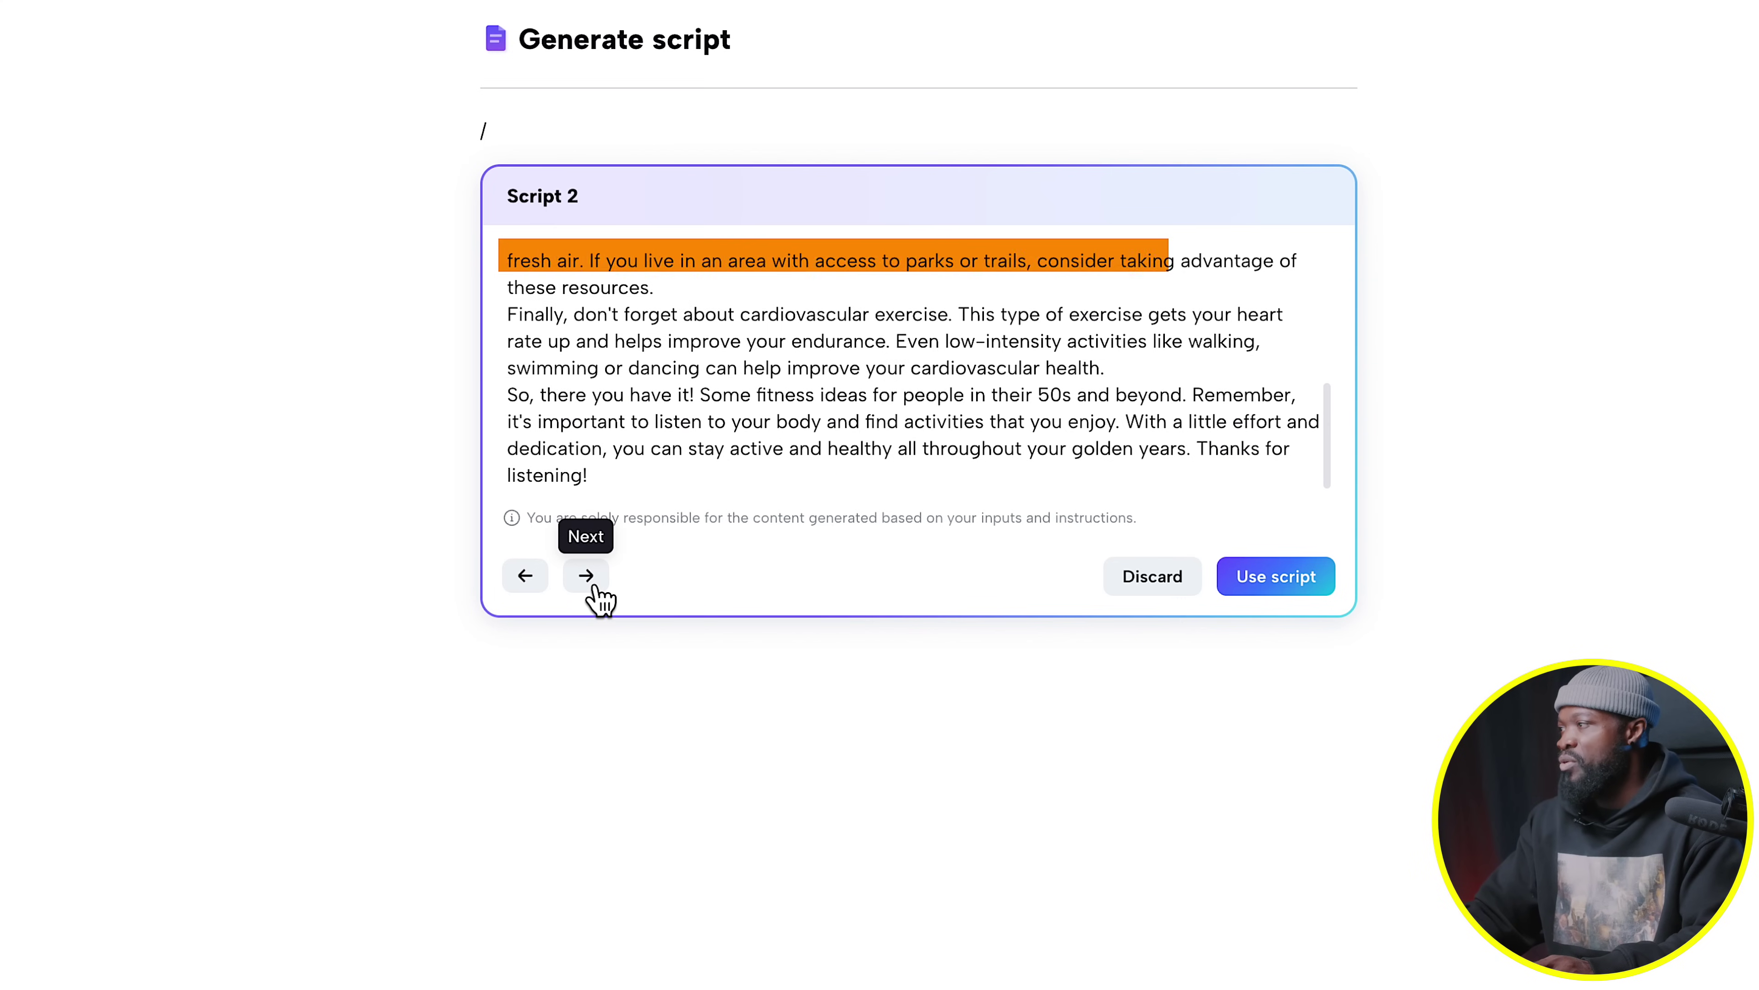
{"action": "scroll", "coordinate": [621, 298], "scroll_direction": "up", "scroll_amount": 10}
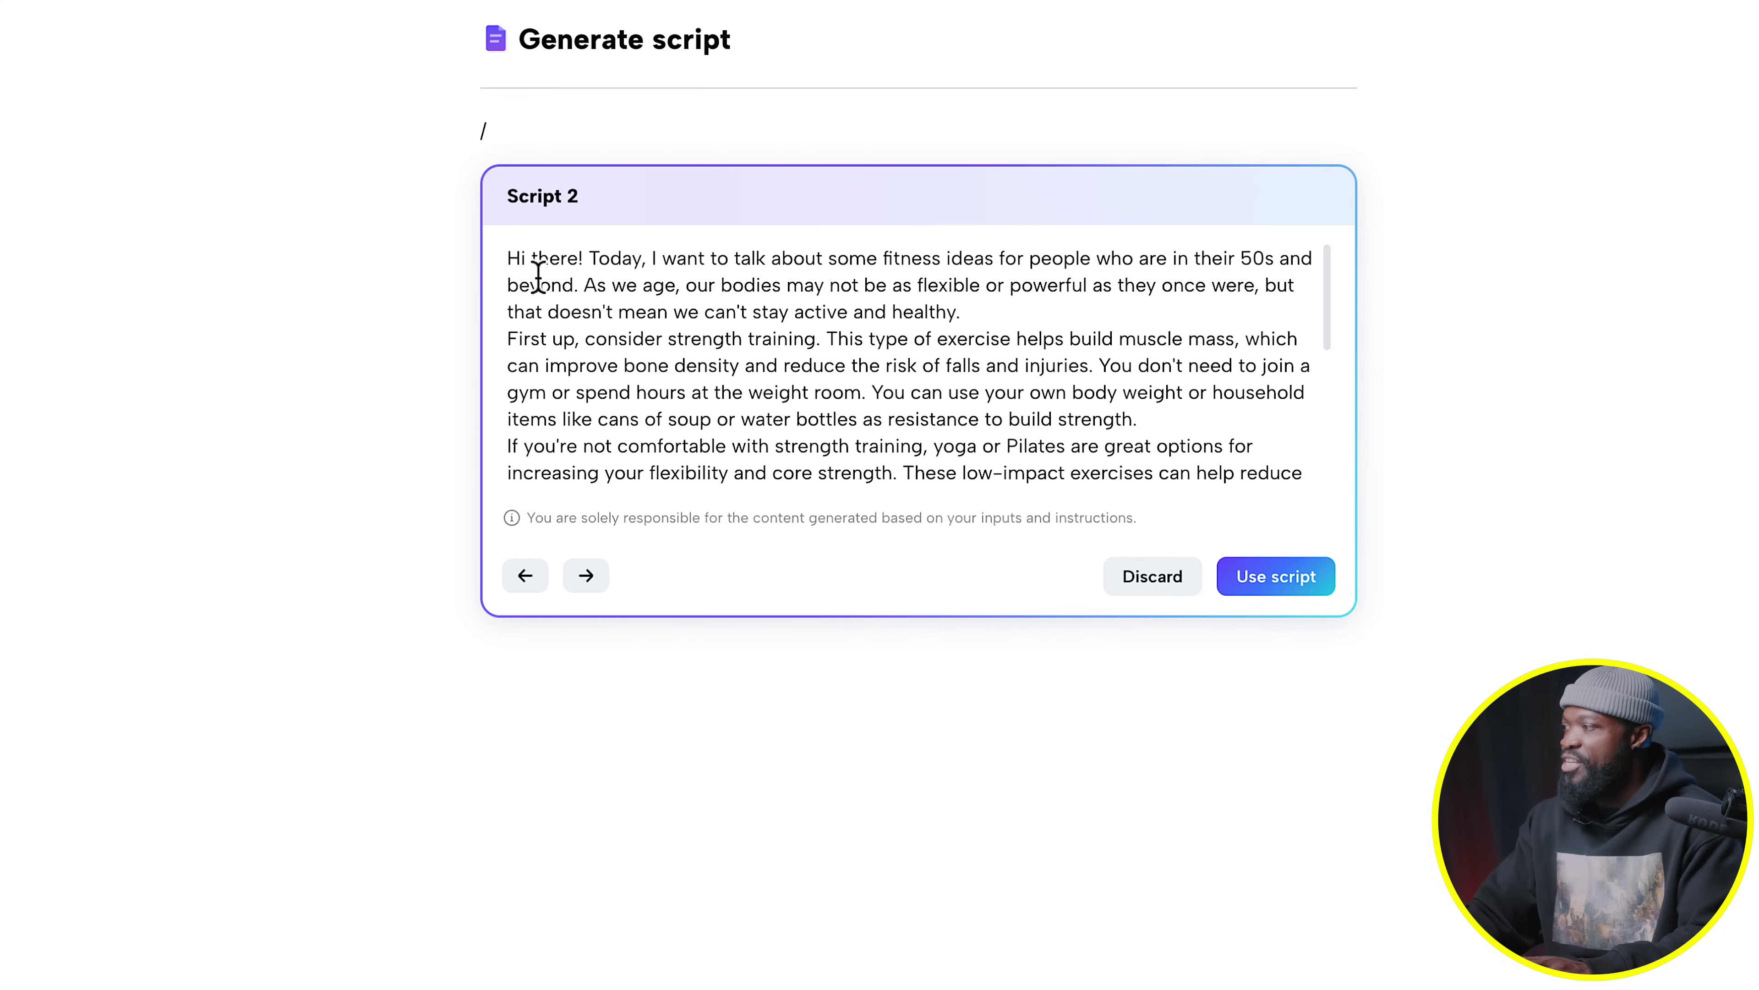
{"action": "left_click", "coordinate": [607, 576]}
{"action": "left_click", "coordinate": [608, 576]}
{"action": "left_click", "coordinate": [601, 586]}
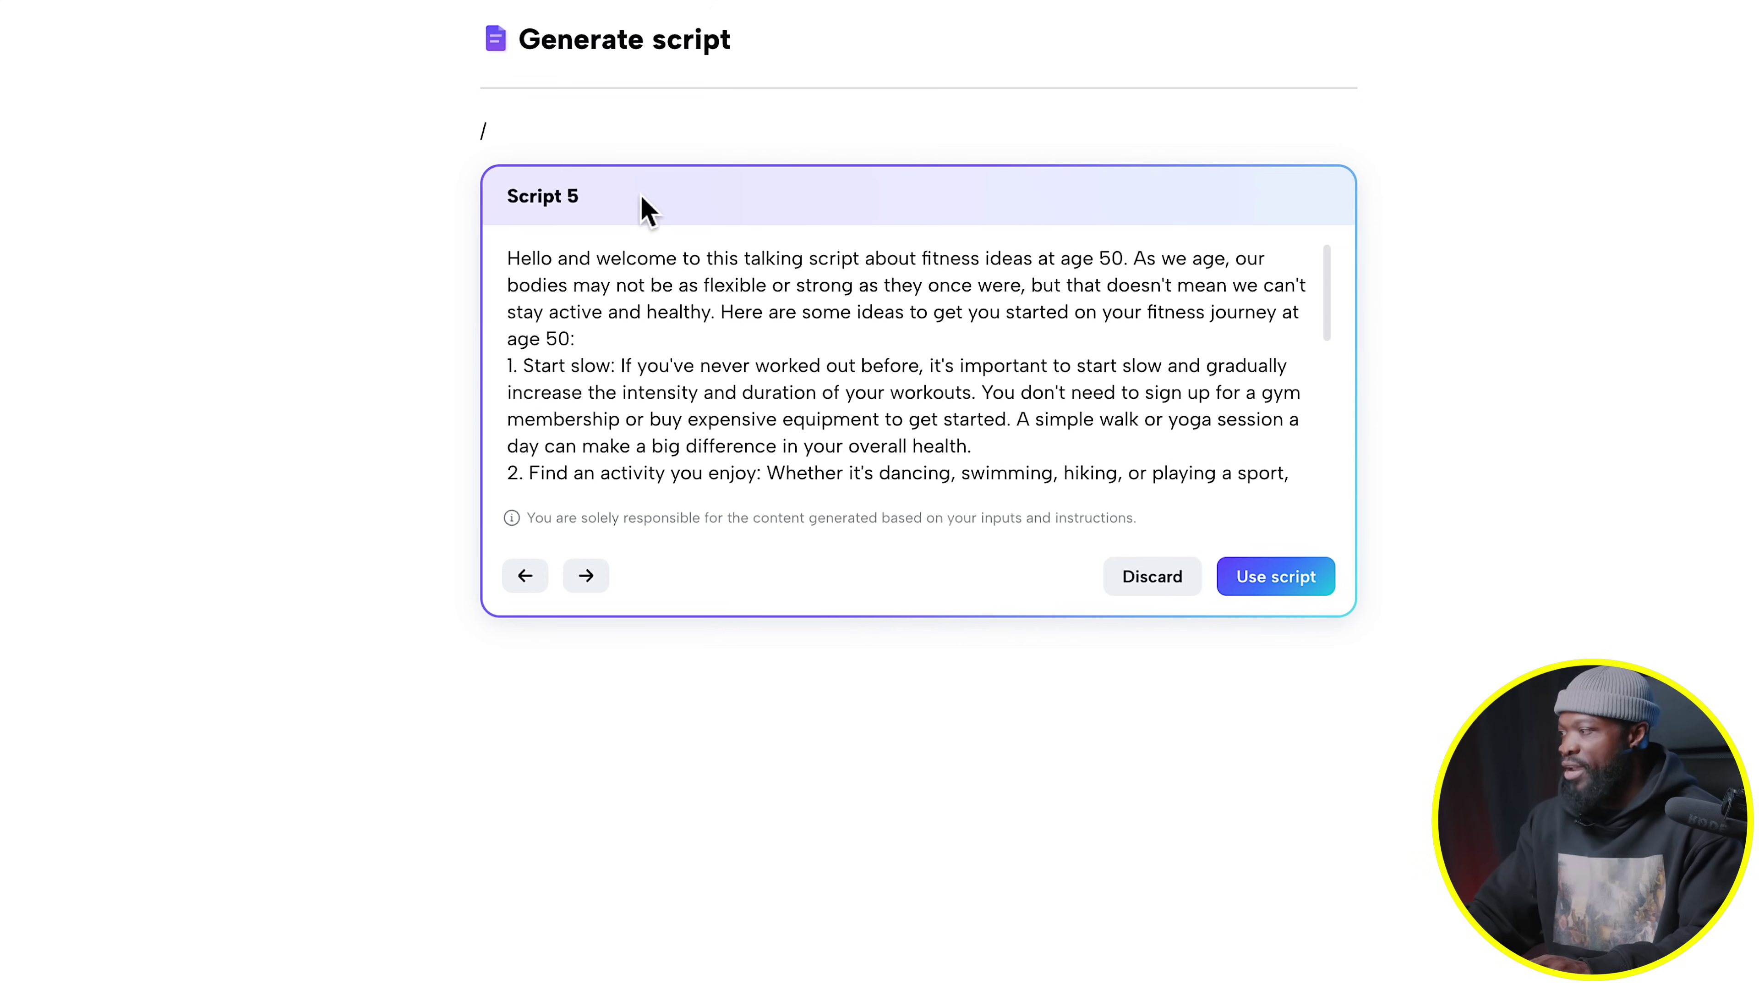
{"action": "left_click", "coordinate": [597, 585]}
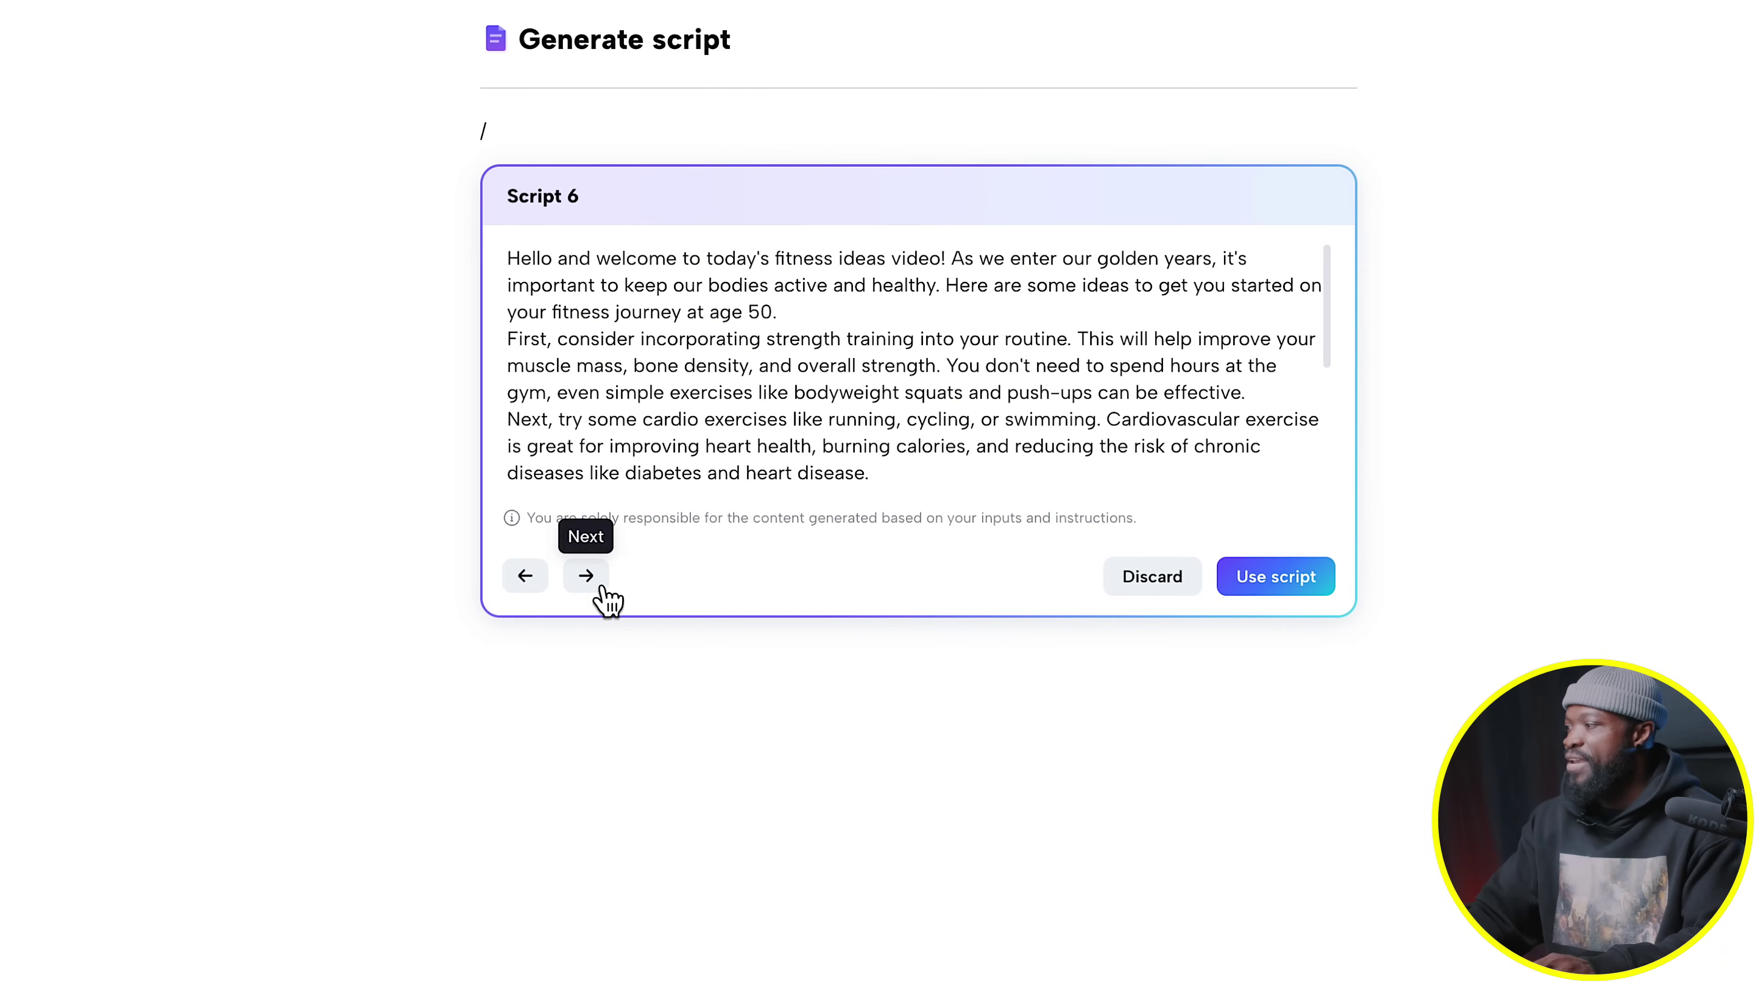
{"action": "left_click", "coordinate": [597, 586]}
{"action": "left_click", "coordinate": [597, 586]}
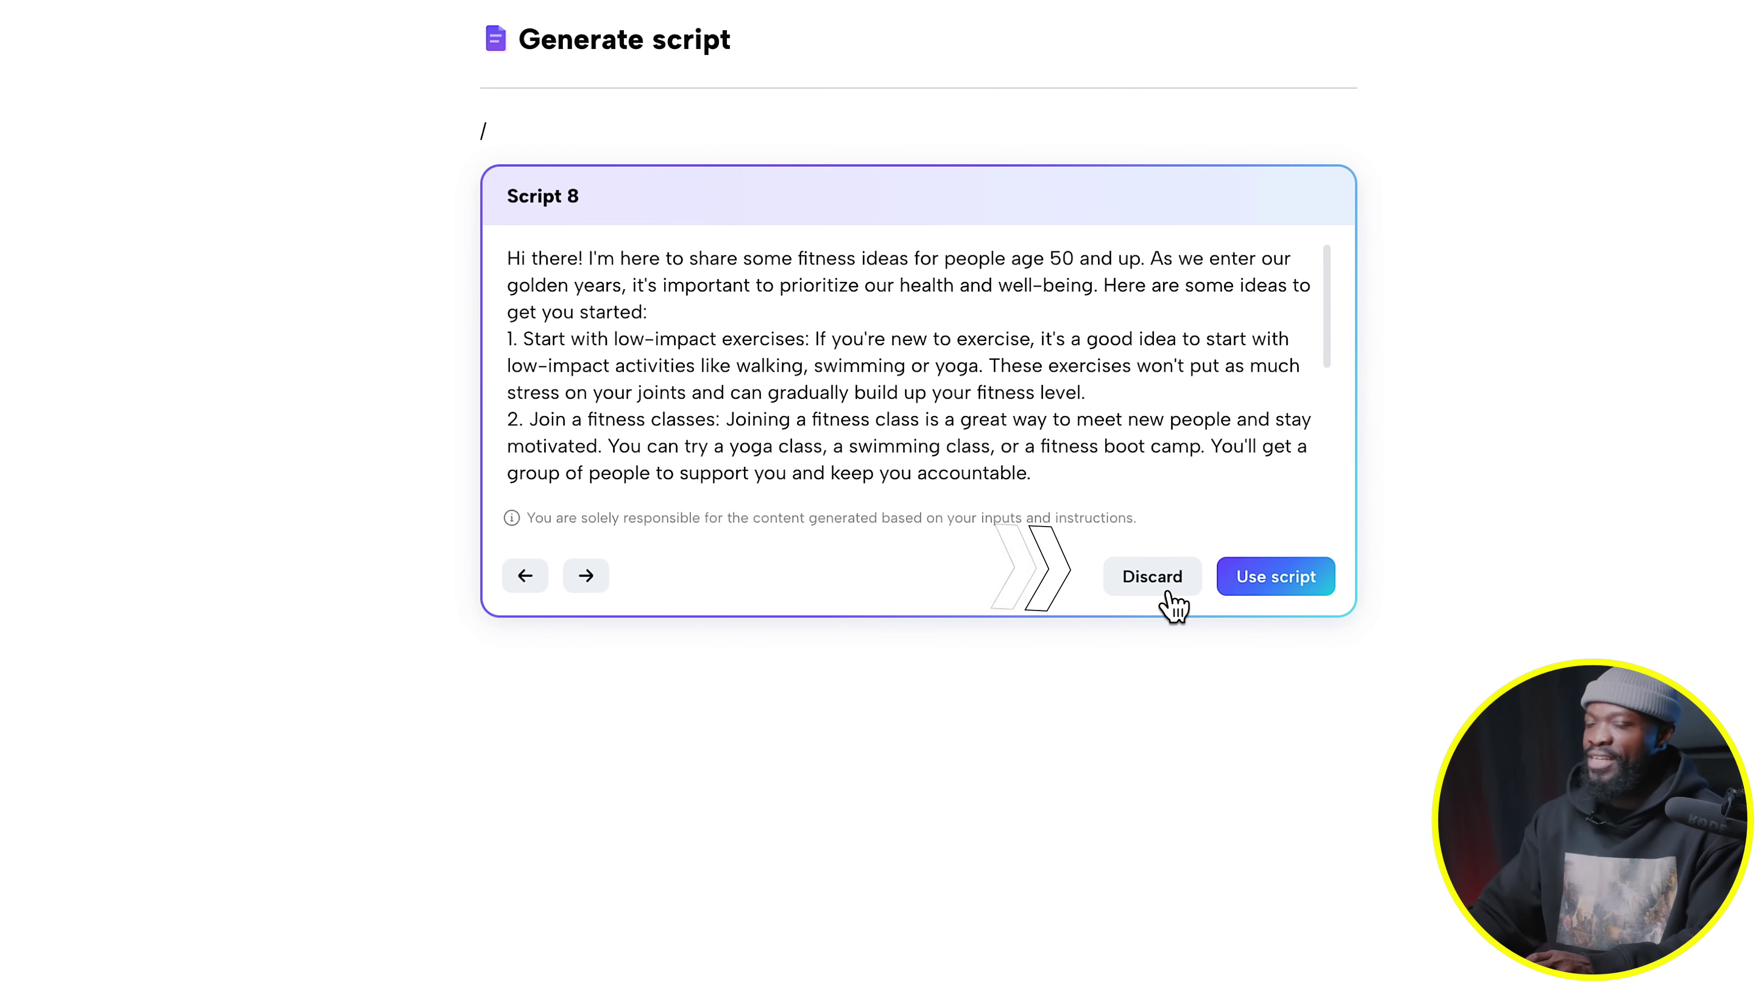
{"action": "left_click", "coordinate": [527, 579]}
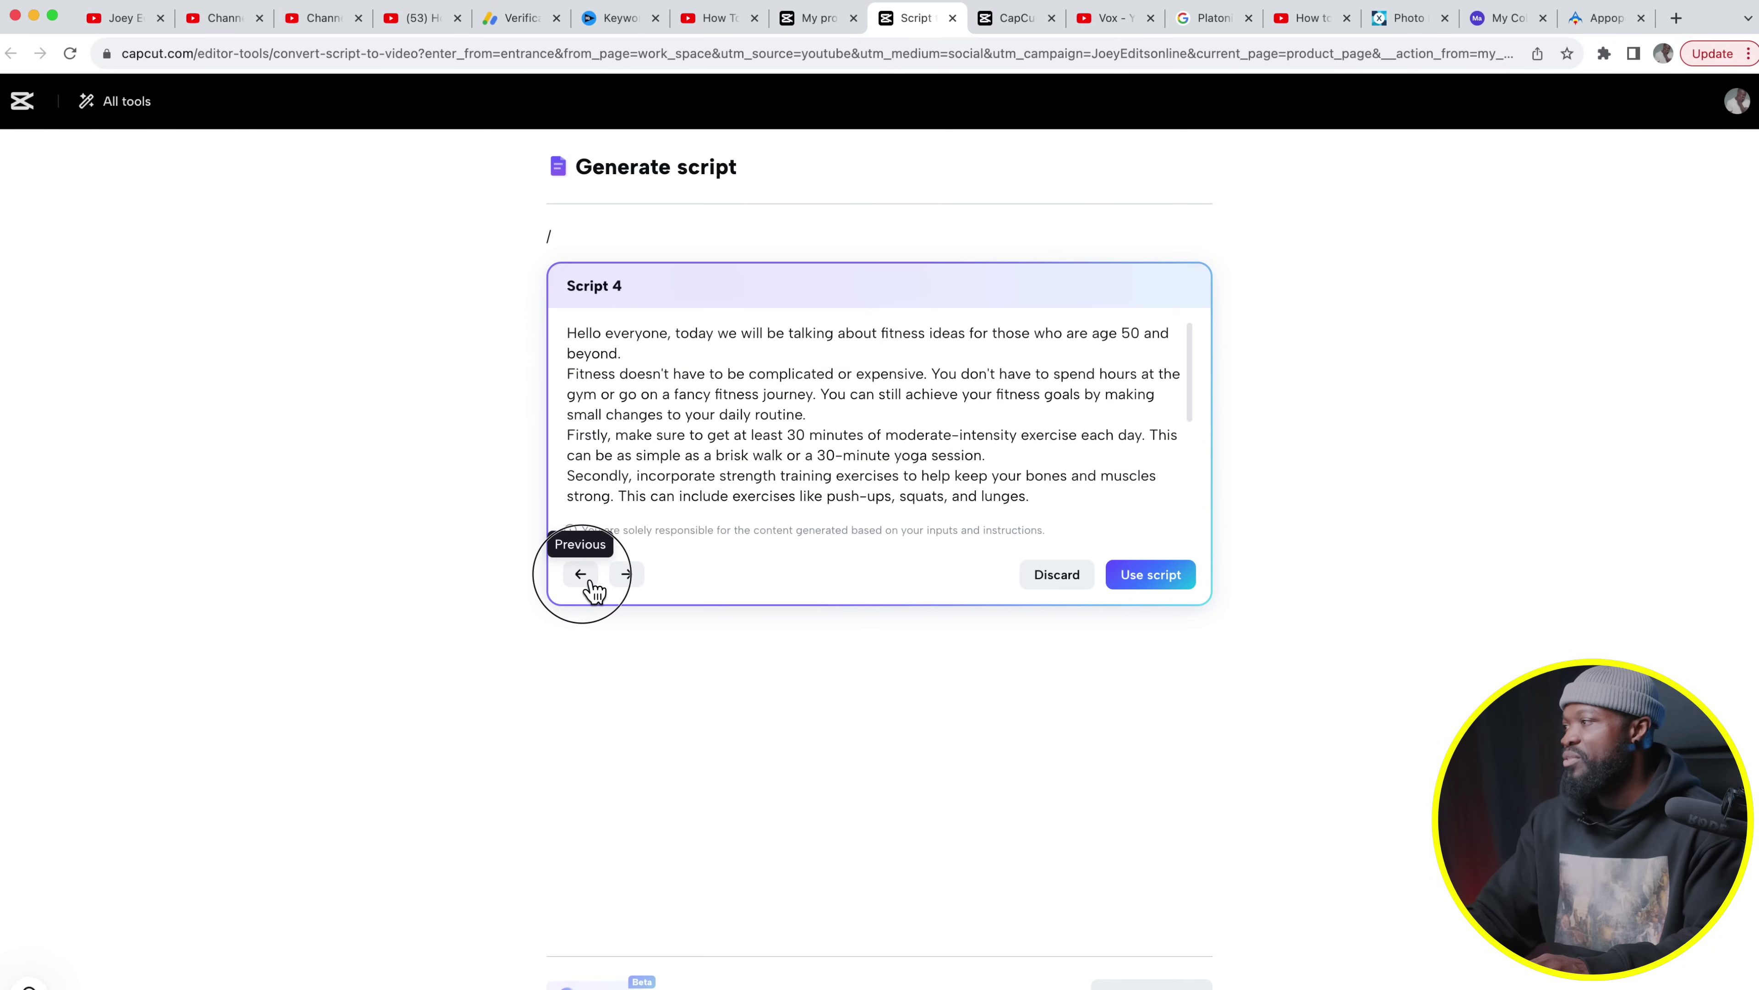
{"action": "left_click", "coordinate": [589, 583]}
{"action": "left_click", "coordinate": [588, 584]}
{"action": "left_click", "coordinate": [582, 575]}
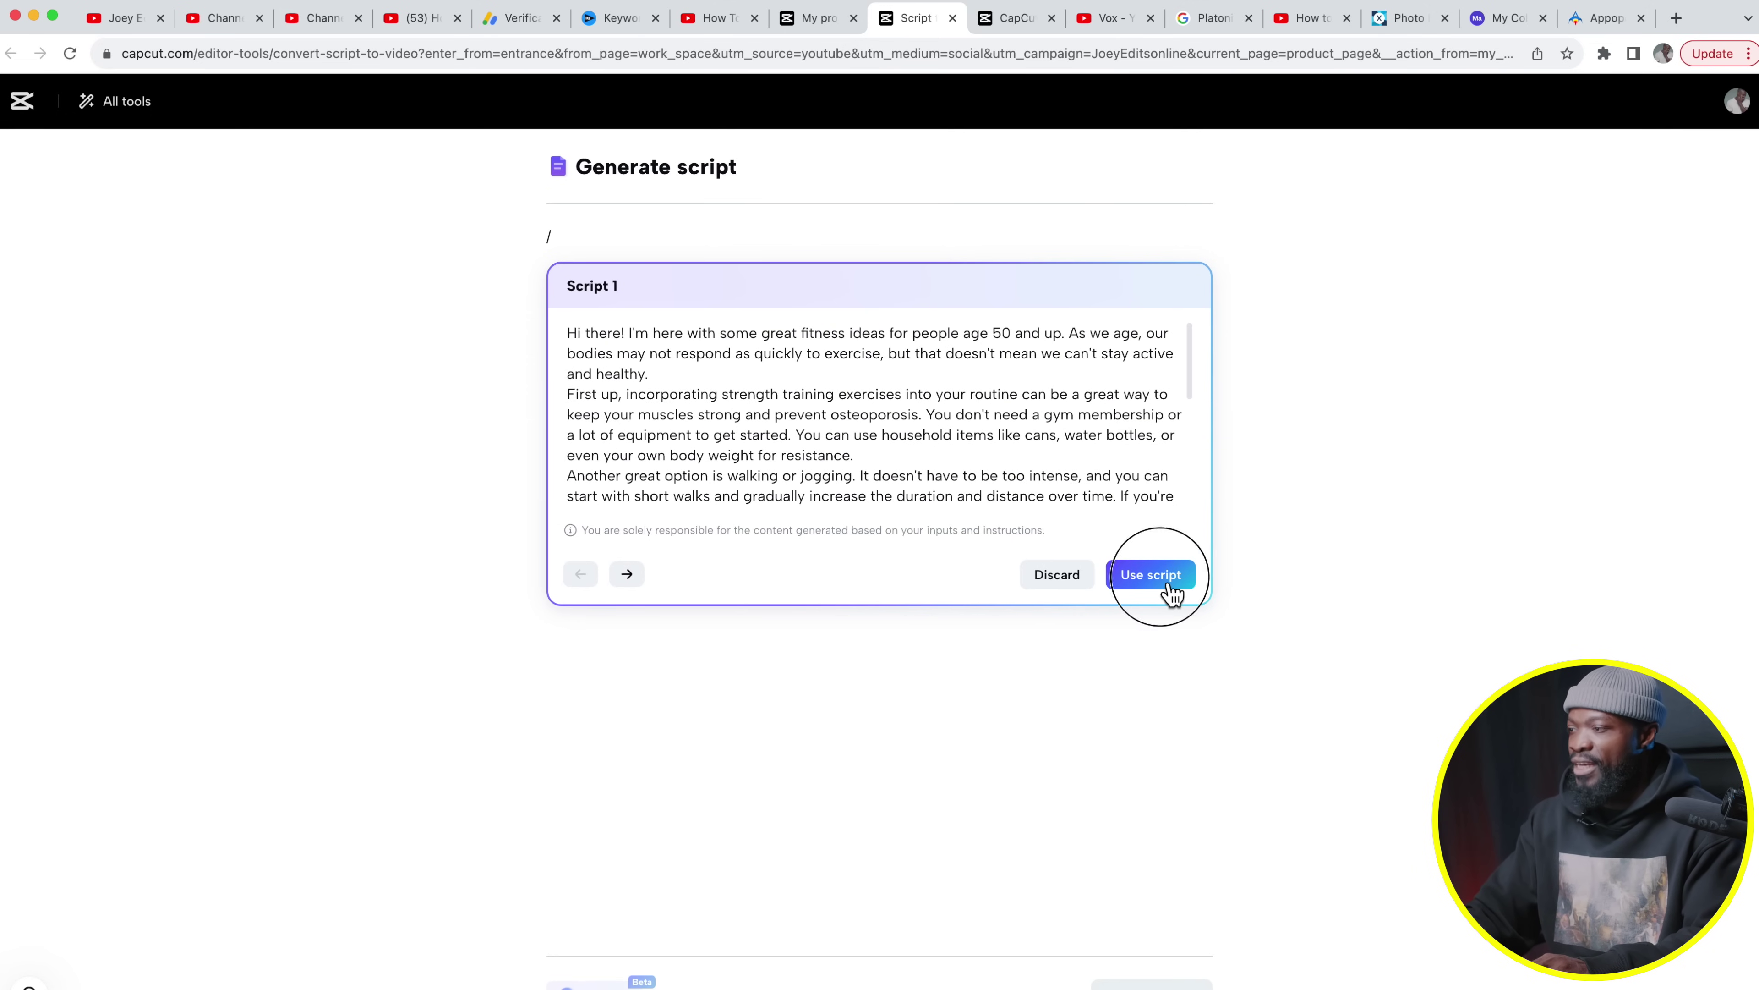
Load Script 1 into the script editor and bring up the Video settings dialog.
{"action": "left_click", "coordinate": [1151, 575]}
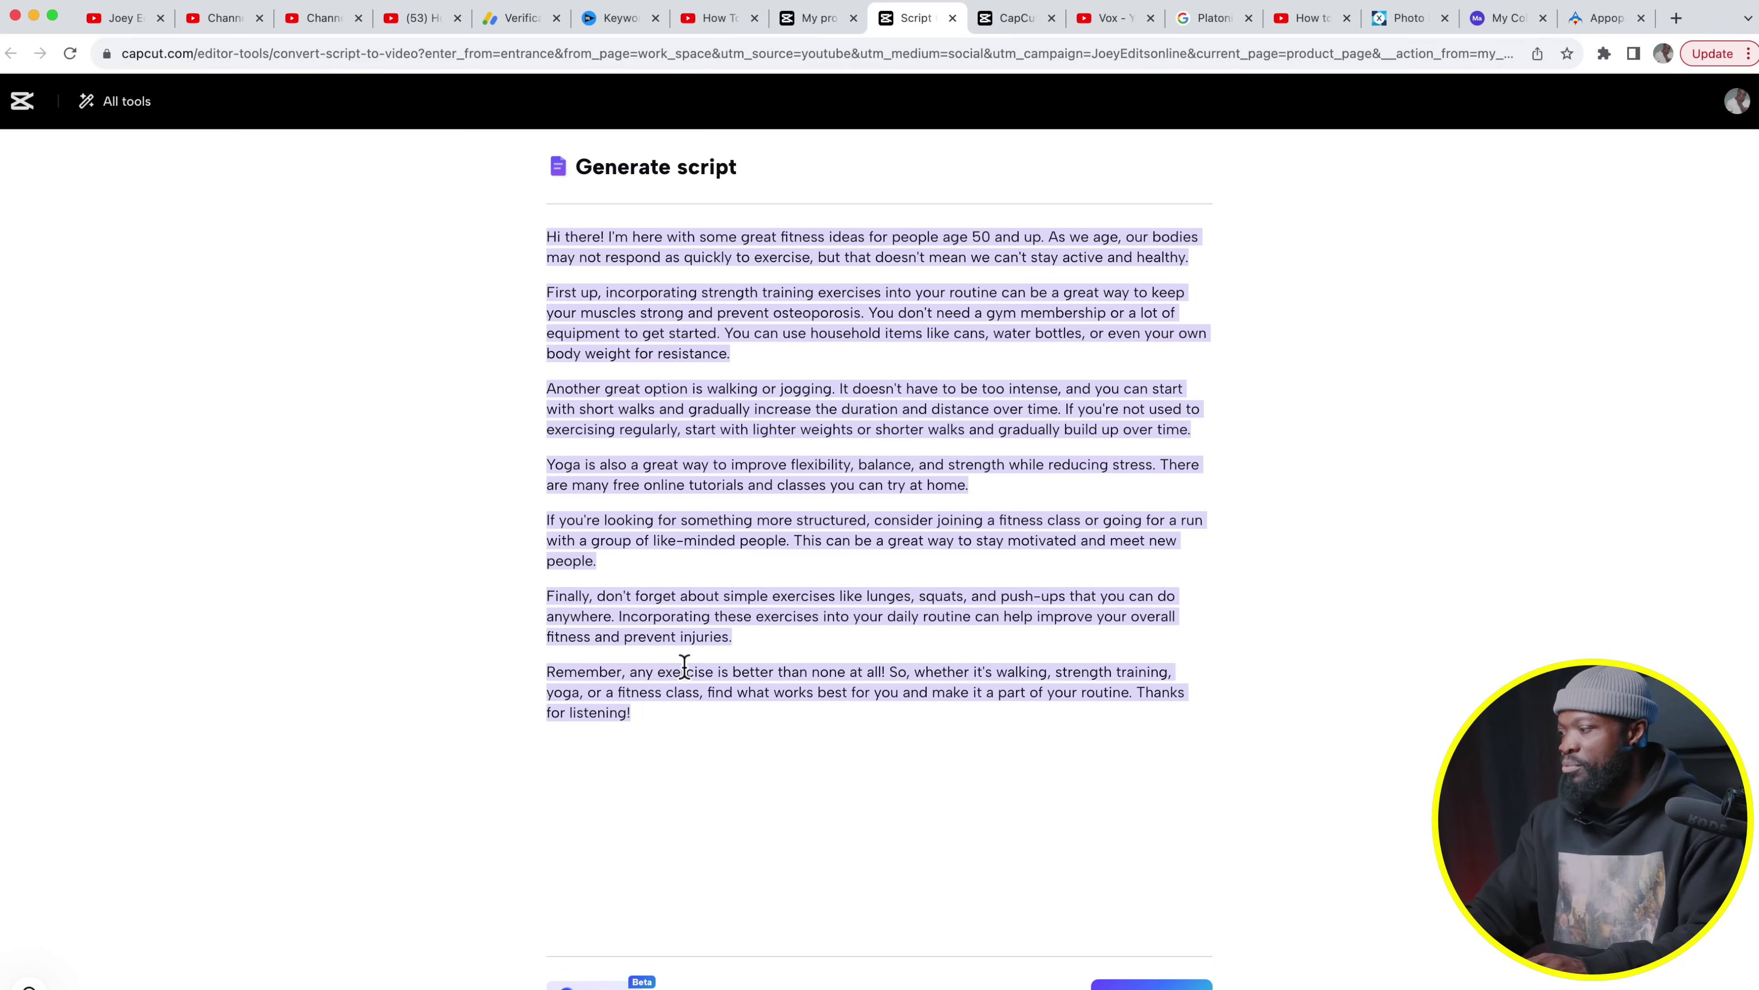
{"action": "scroll", "coordinate": [691, 706], "scroll_direction": "down", "scroll_amount": 1}
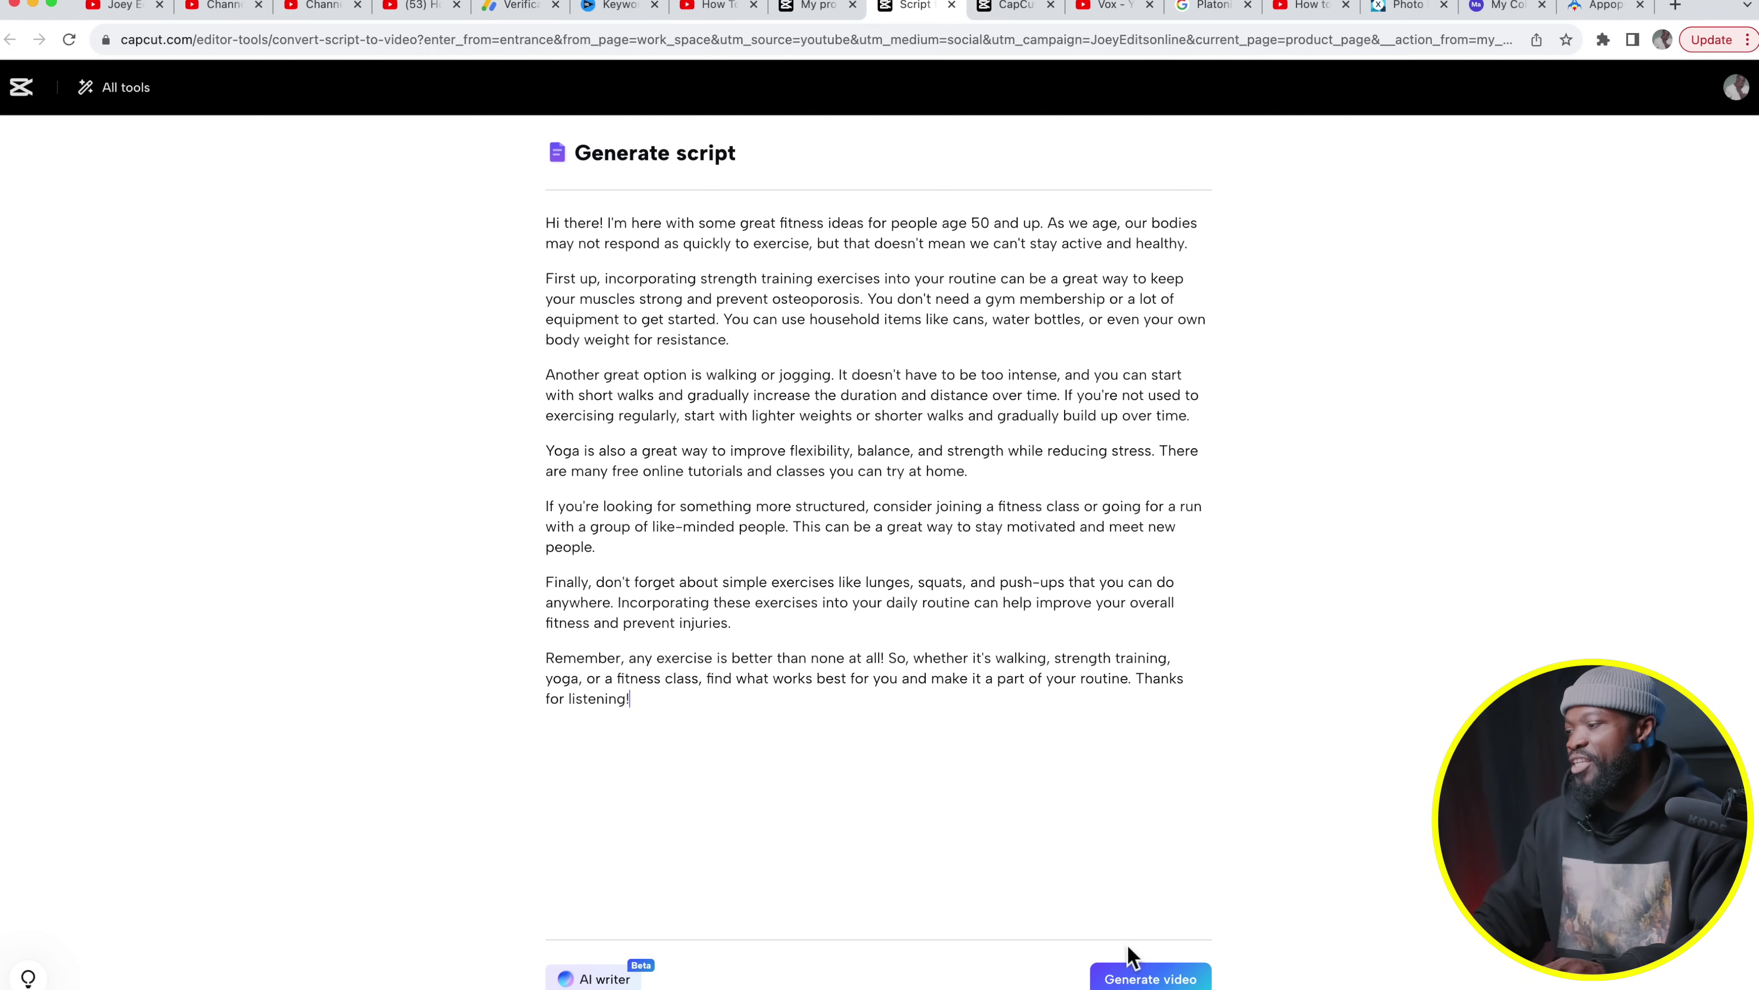
{"action": "left_click", "coordinate": [1115, 978]}
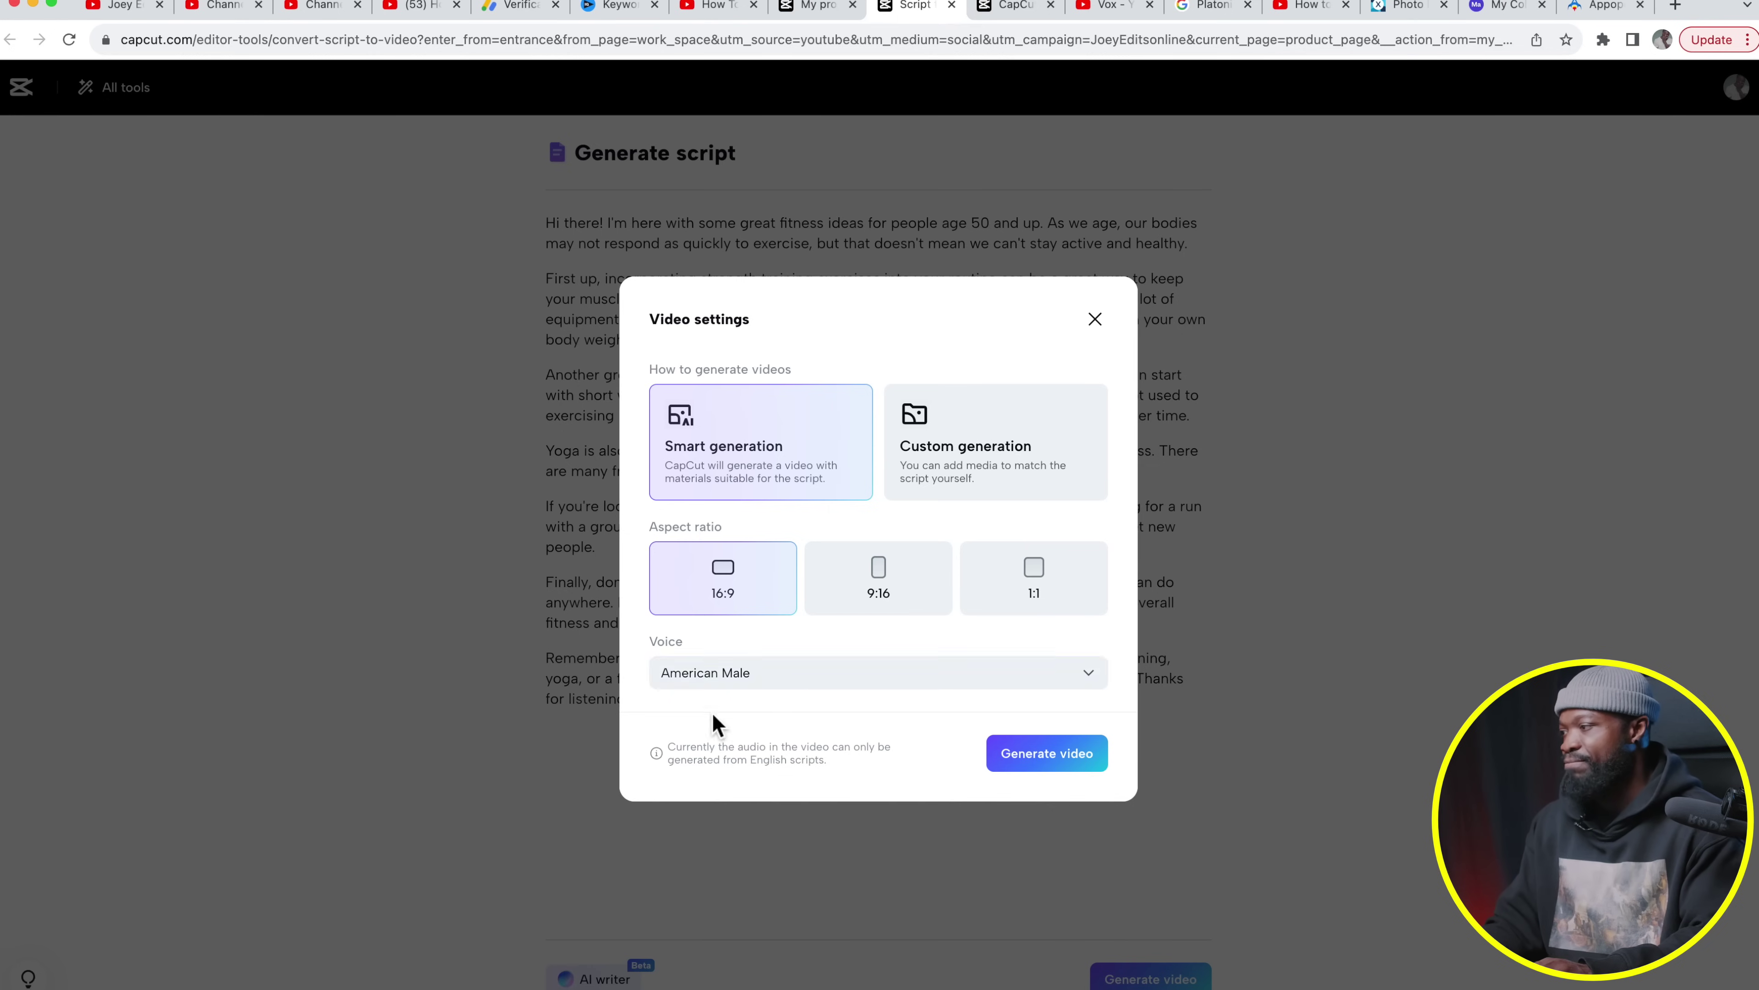
Swap the American Male narration for the Joey voice and generate the 16:9 video.
{"action": "left_click", "coordinate": [789, 686]}
{"action": "scroll", "coordinate": [797, 783], "scroll_direction": "down", "scroll_amount": 3}
{"action": "scroll", "coordinate": [800, 790], "scroll_direction": "down", "scroll_amount": 10}
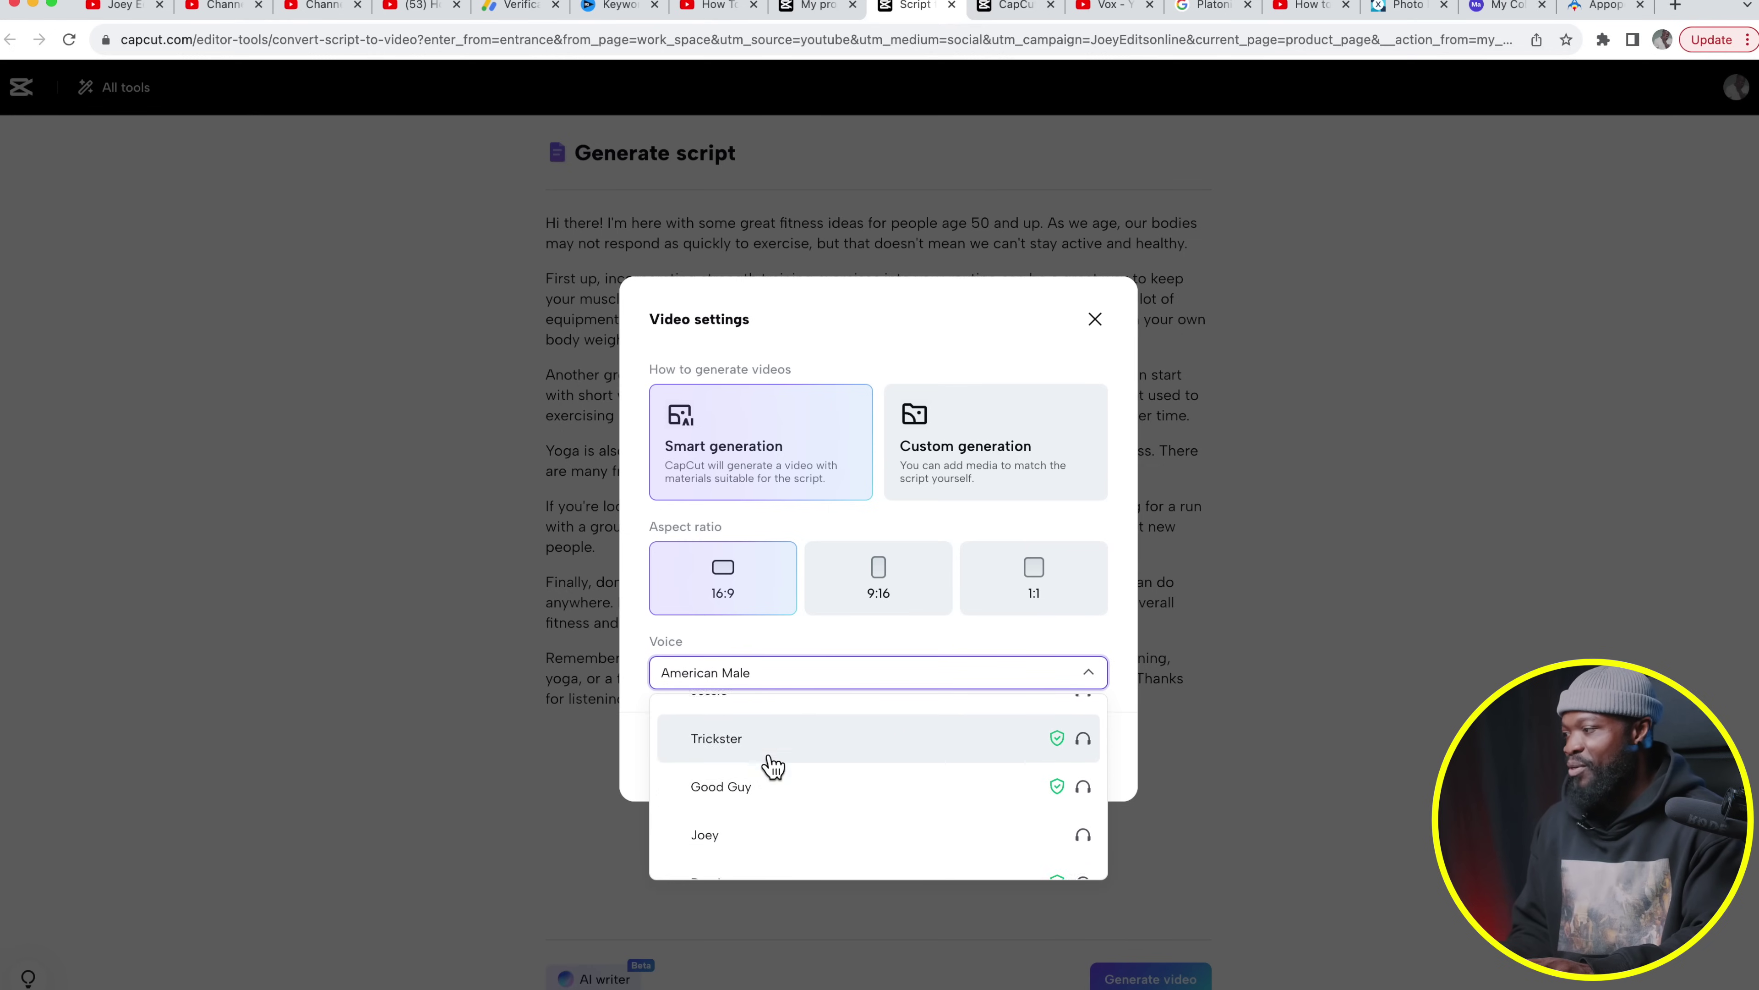
{"action": "left_click", "coordinate": [752, 835]}
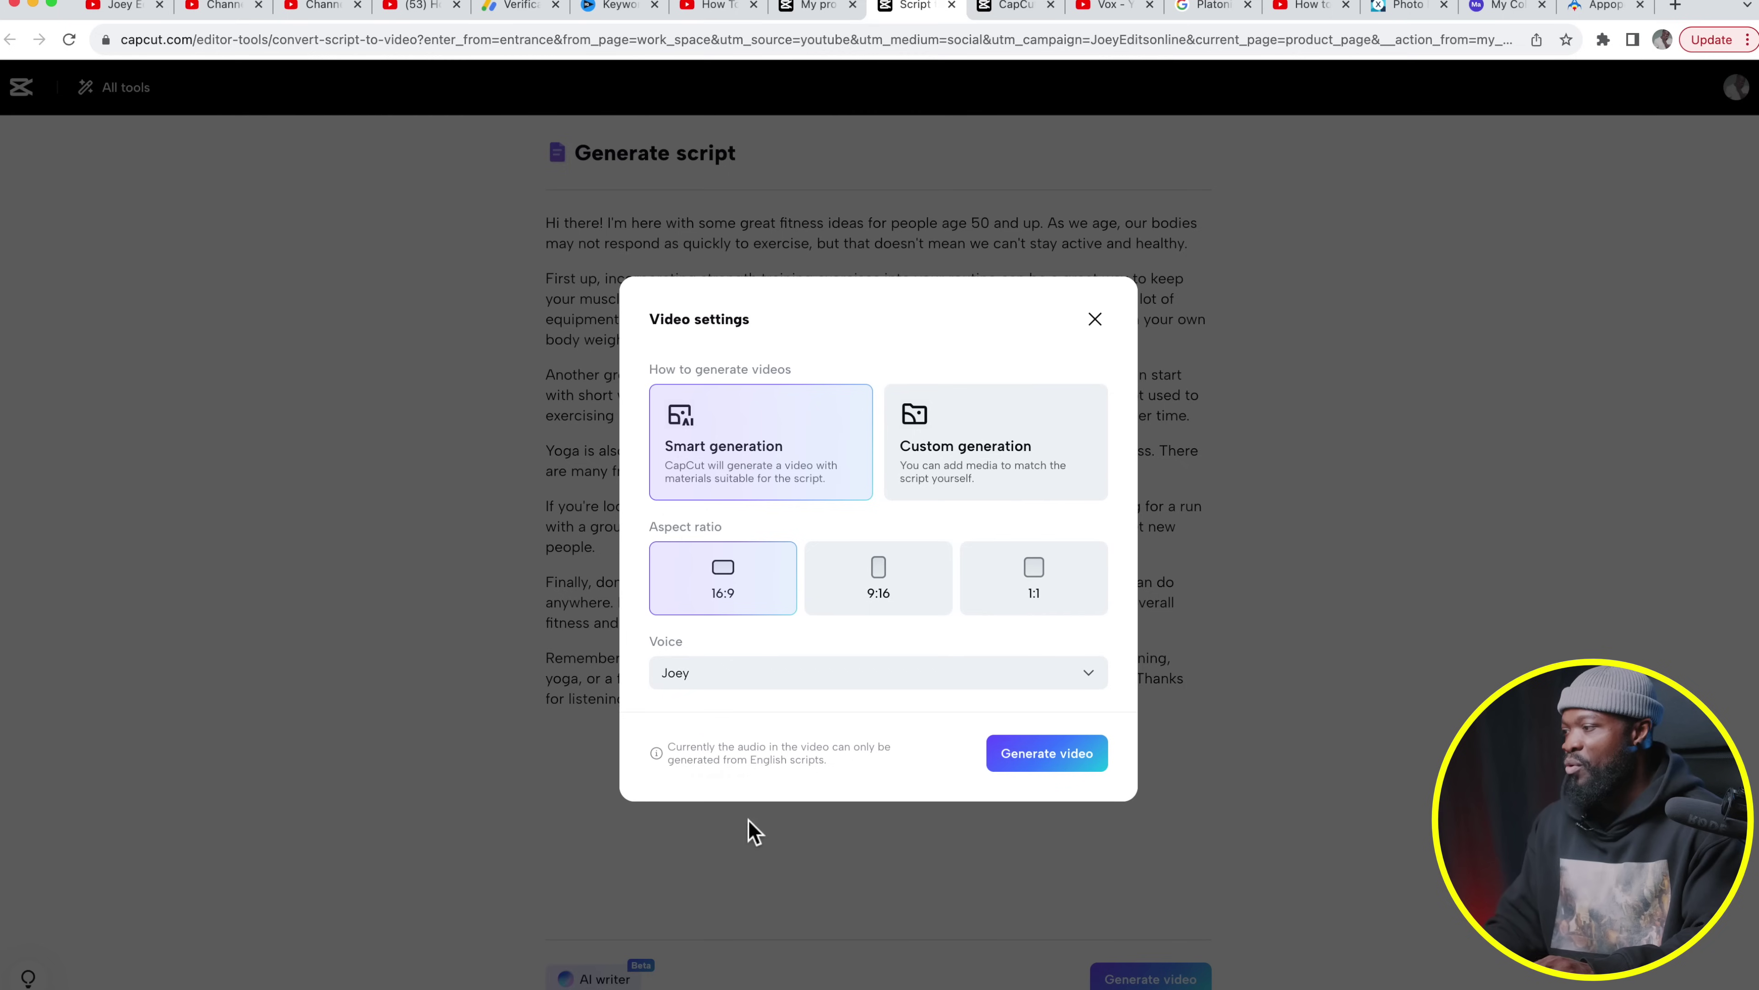
{"action": "left_click", "coordinate": [1044, 771]}
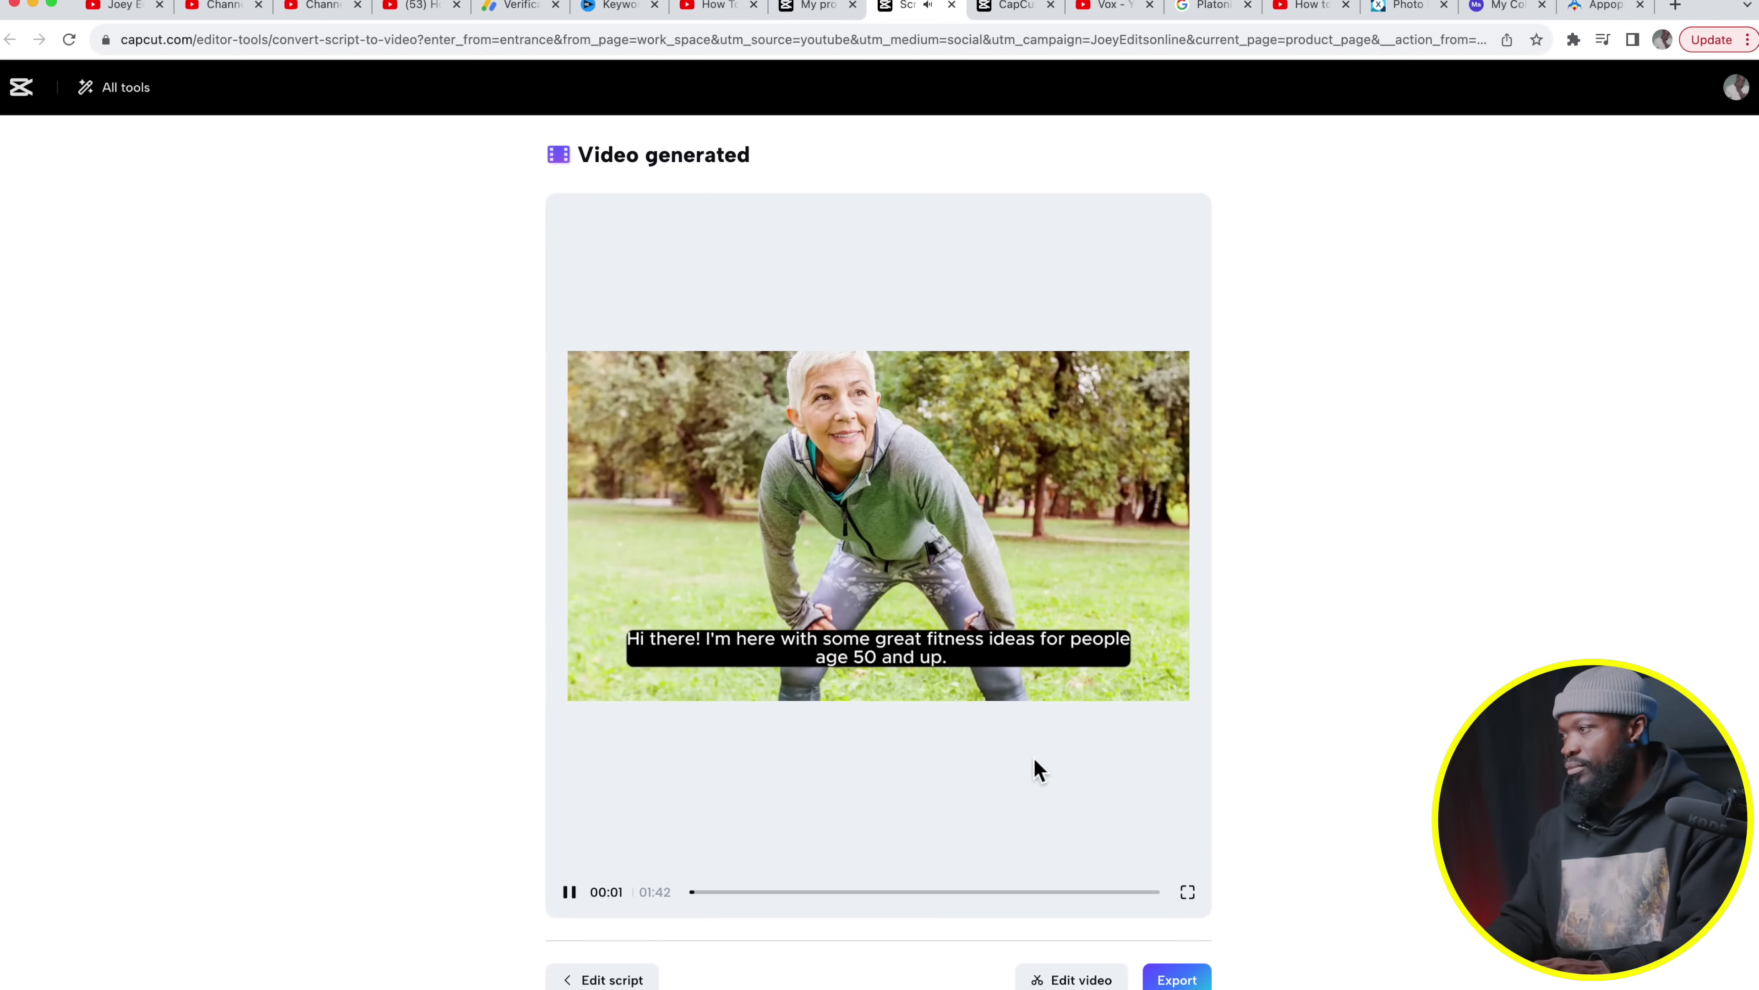
Pause the 1:42 preview and open the generated fitness video in the full editor.
{"action": "left_click", "coordinate": [571, 898]}
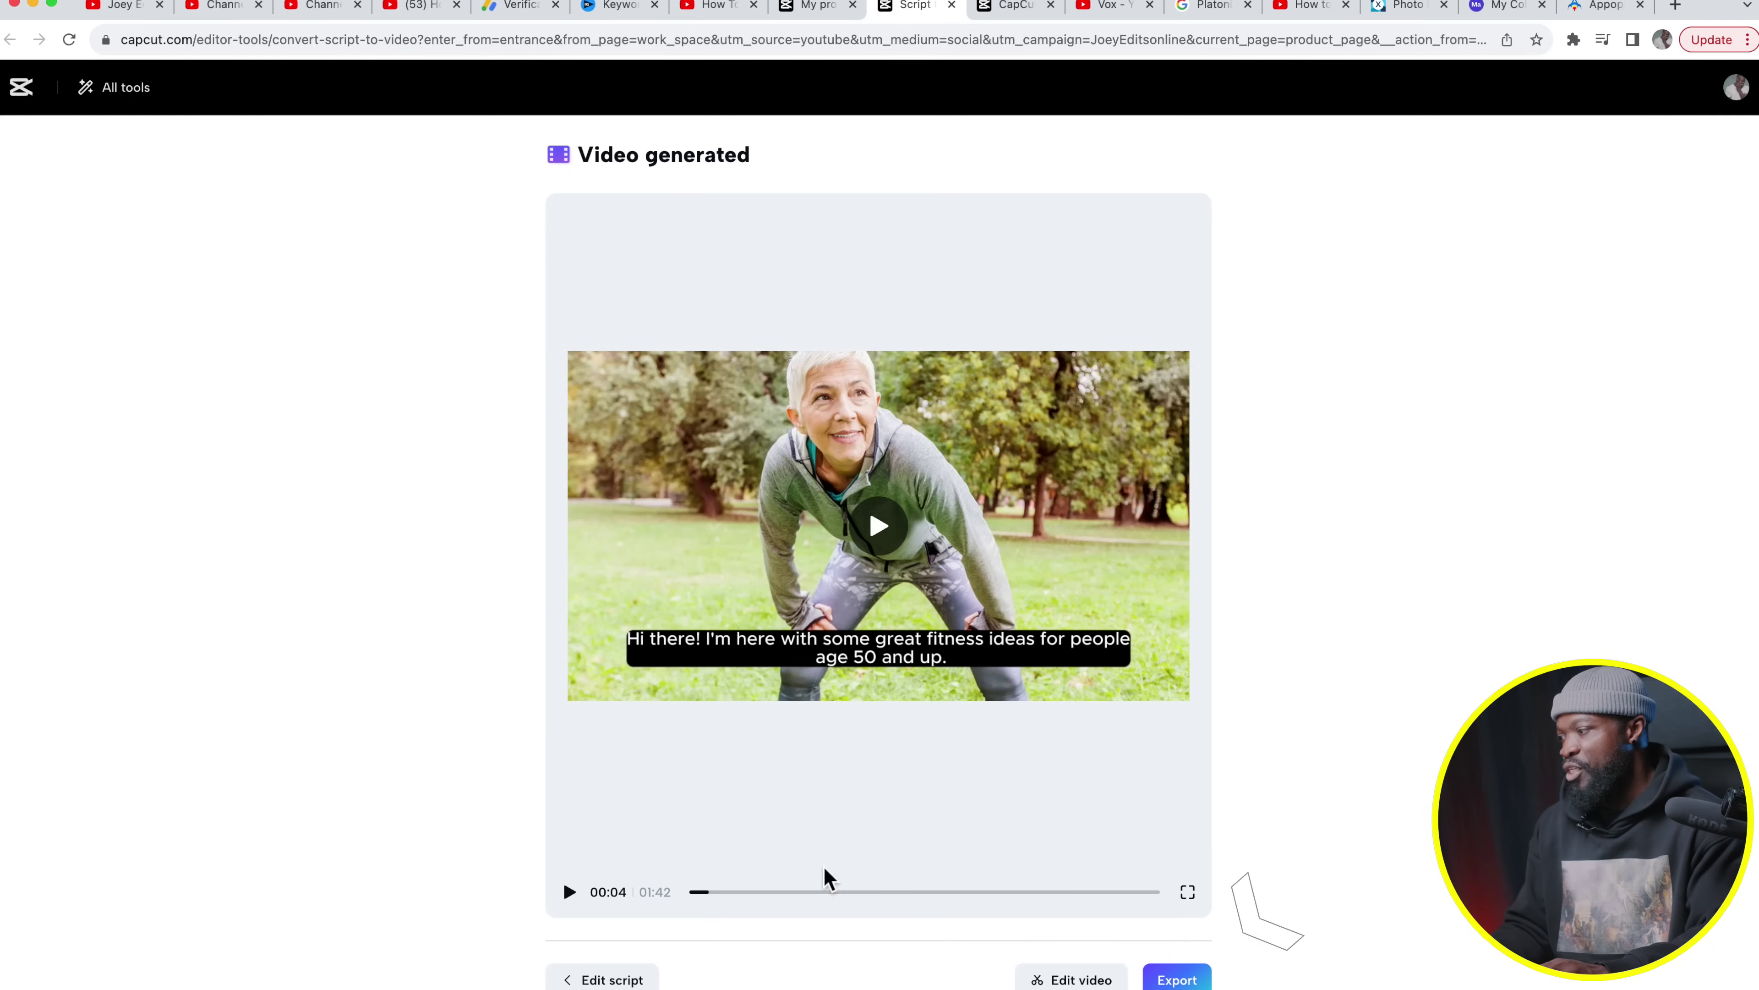
{"action": "left_click", "coordinate": [1070, 979]}
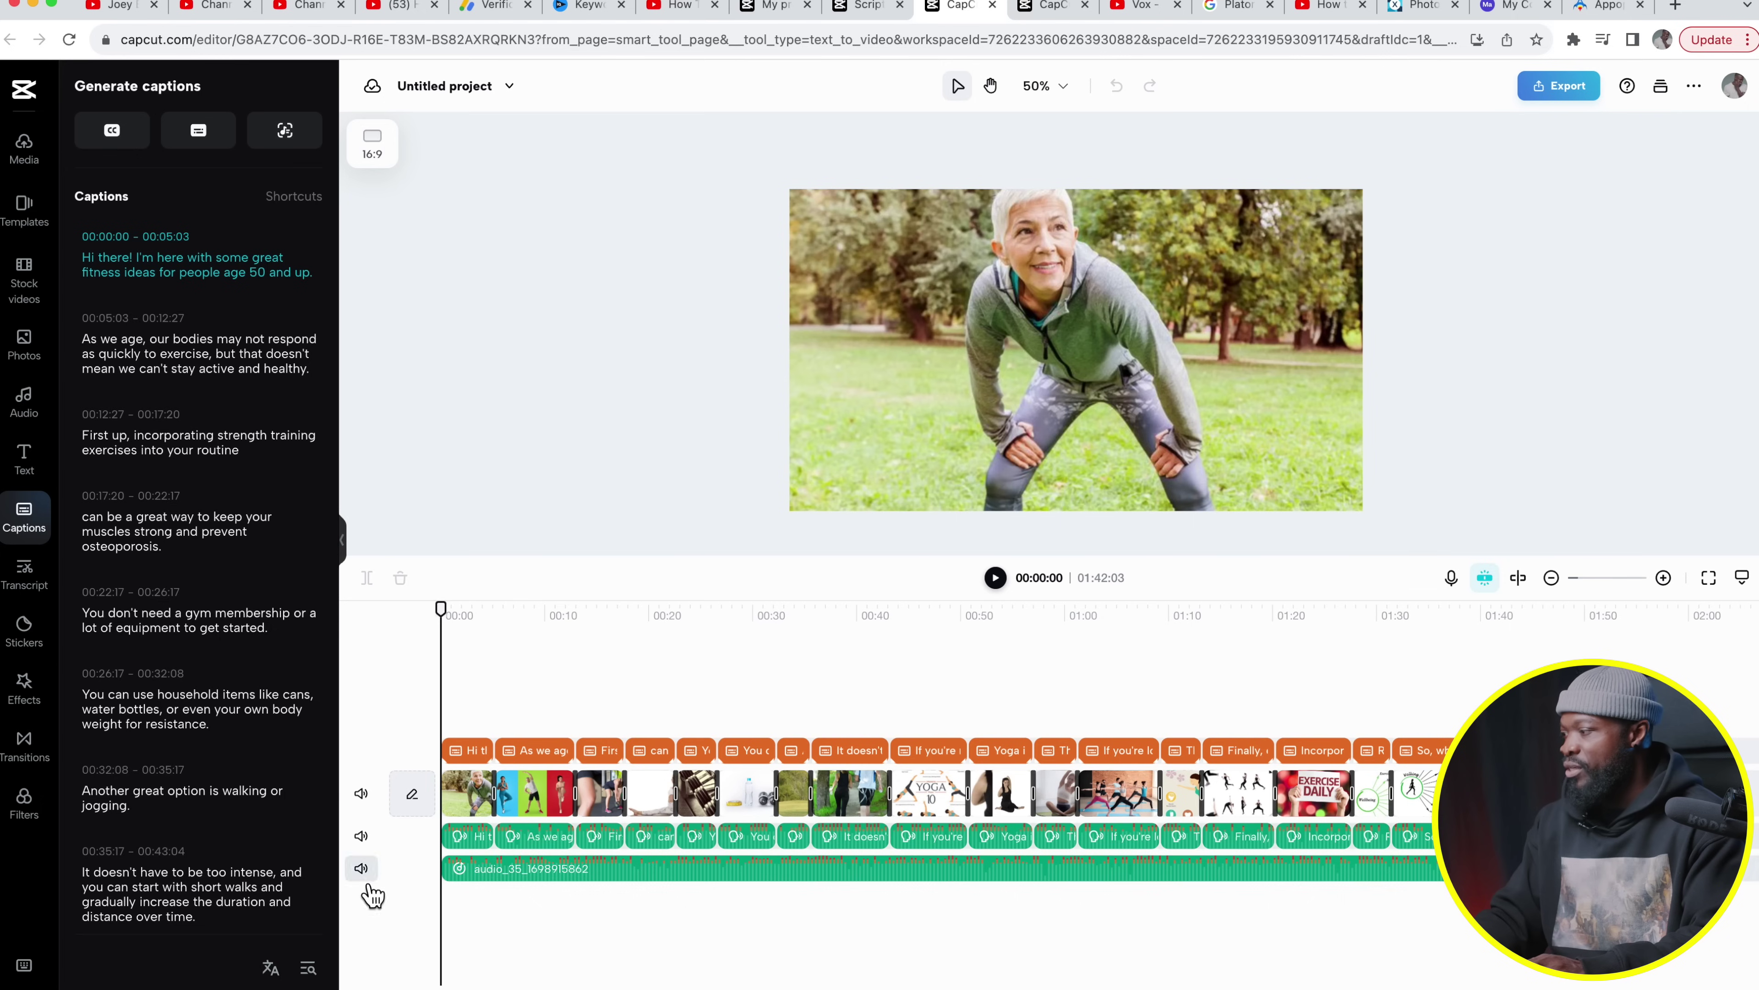
Delete the narration track, restore it with undo, then open the first clip's Basic settings.
{"action": "left_click", "coordinate": [490, 876]}
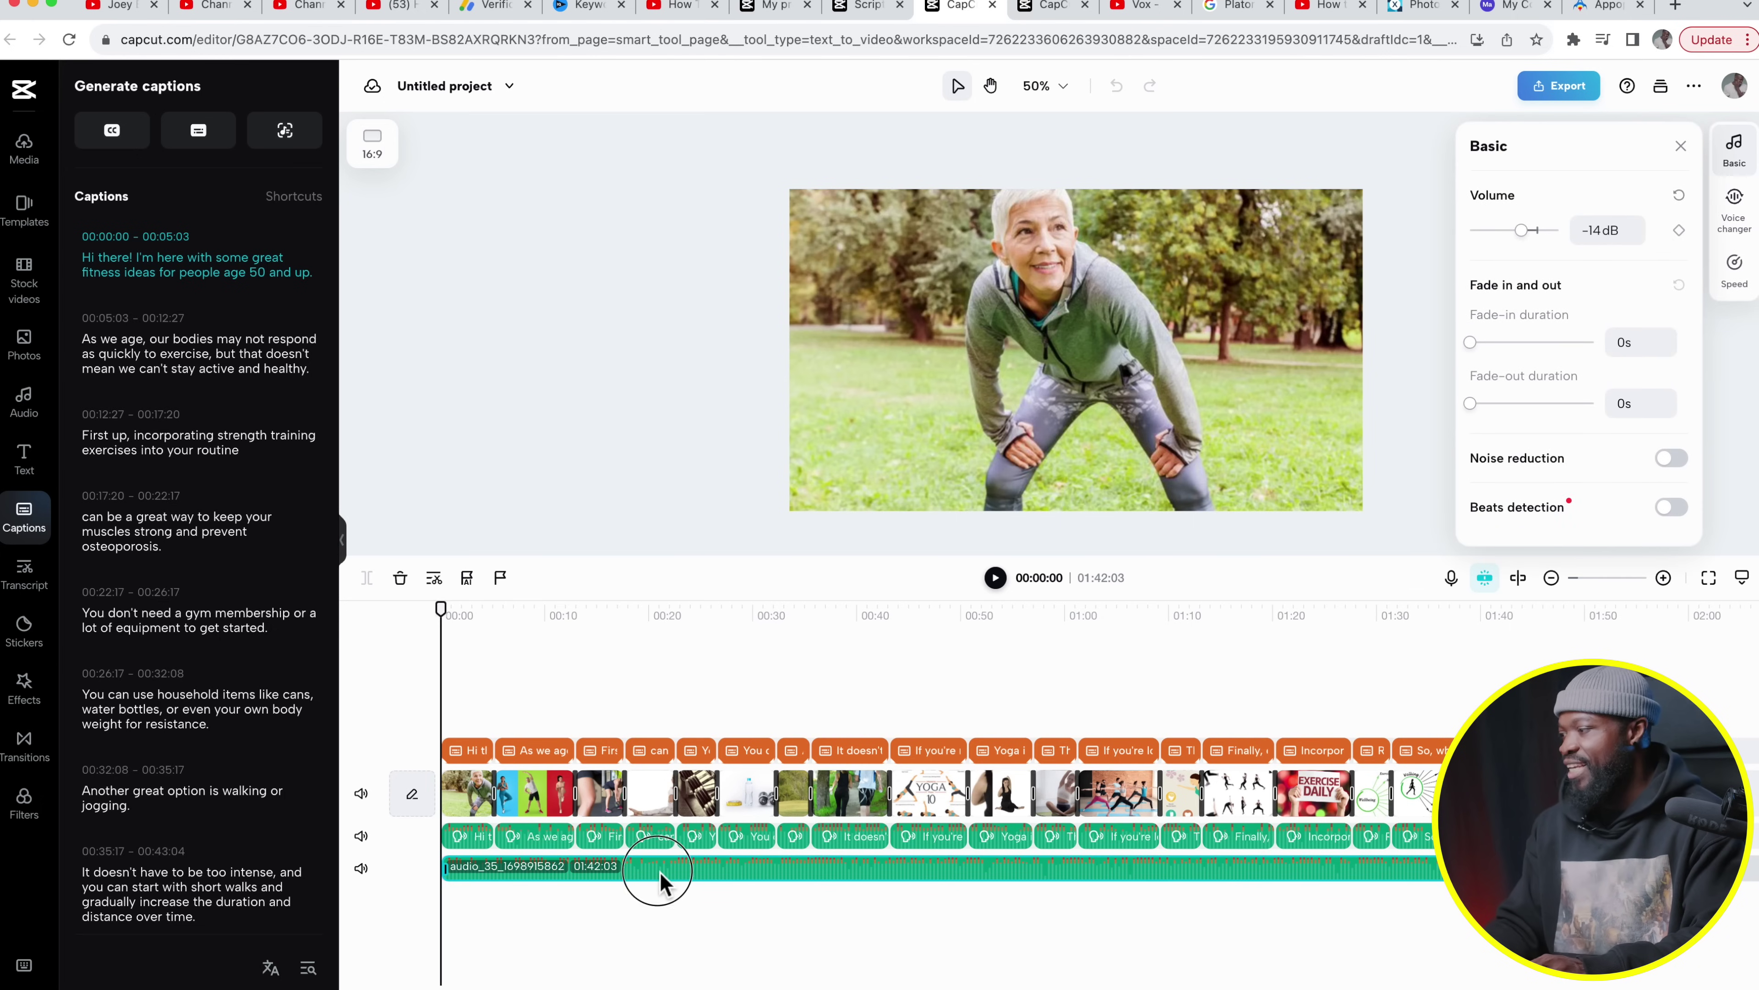
{"action": "key", "text": "Delete"}
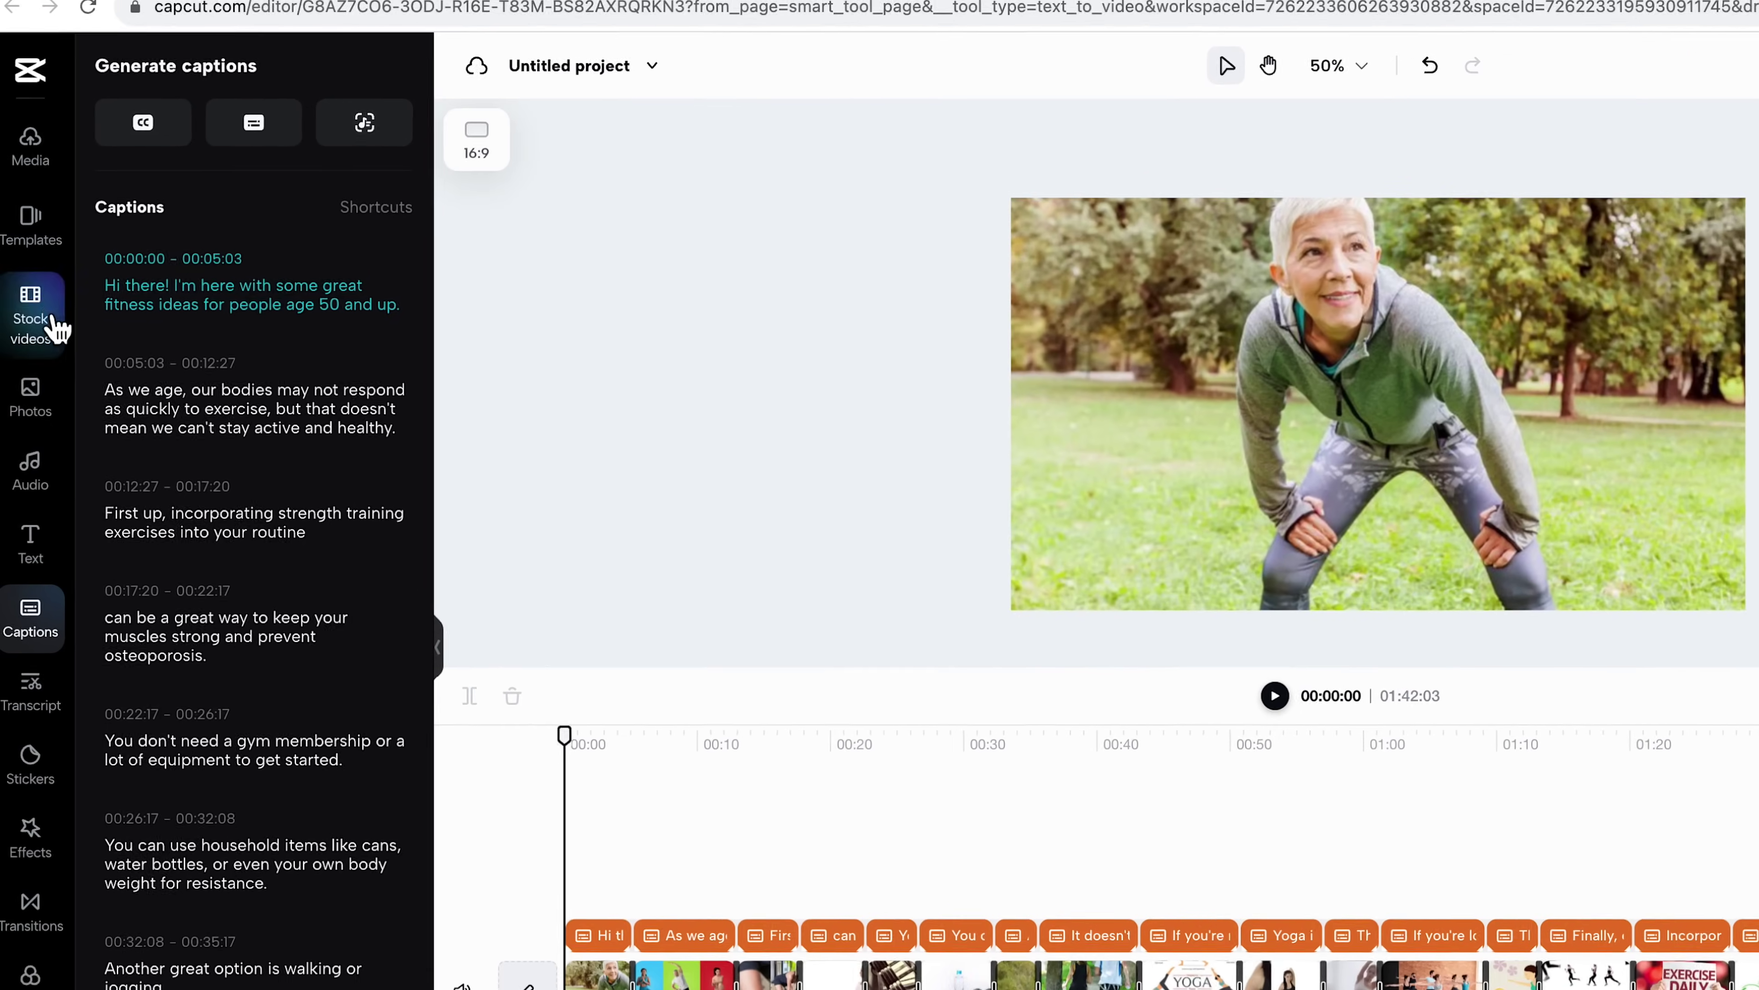
{"action": "left_click", "coordinate": [31, 474]}
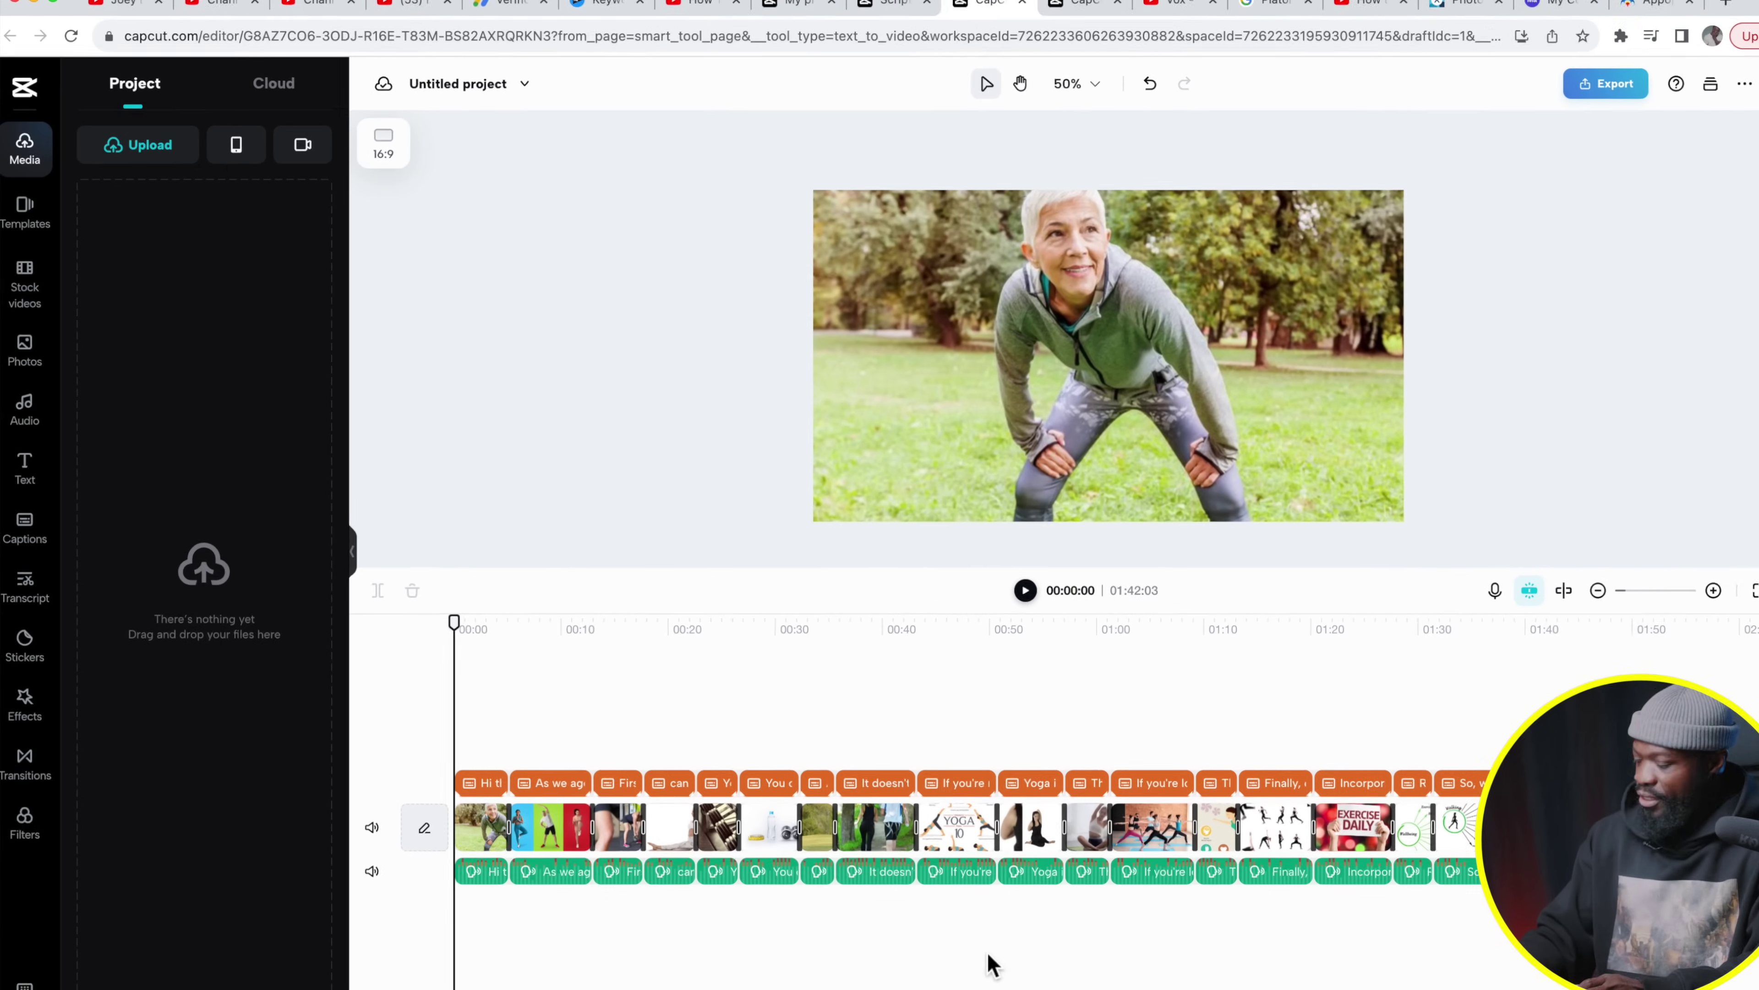
{"action": "key", "text": "ctrl+z"}
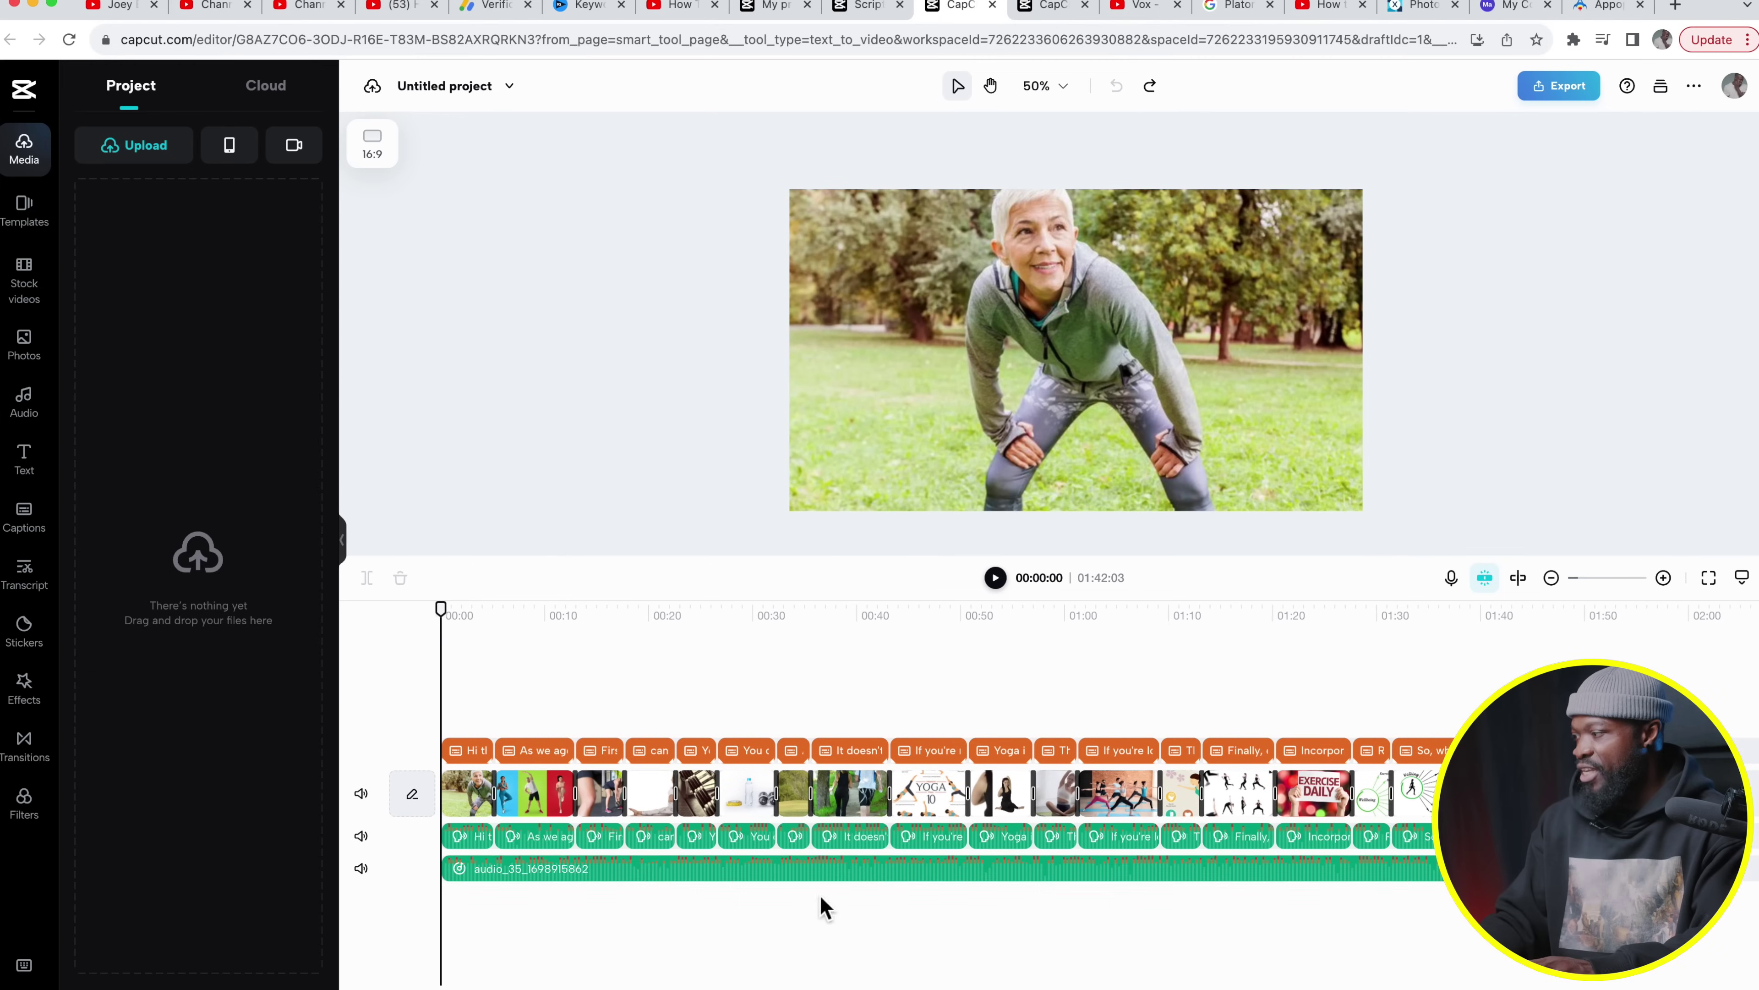
{"action": "left_click", "coordinate": [470, 869]}
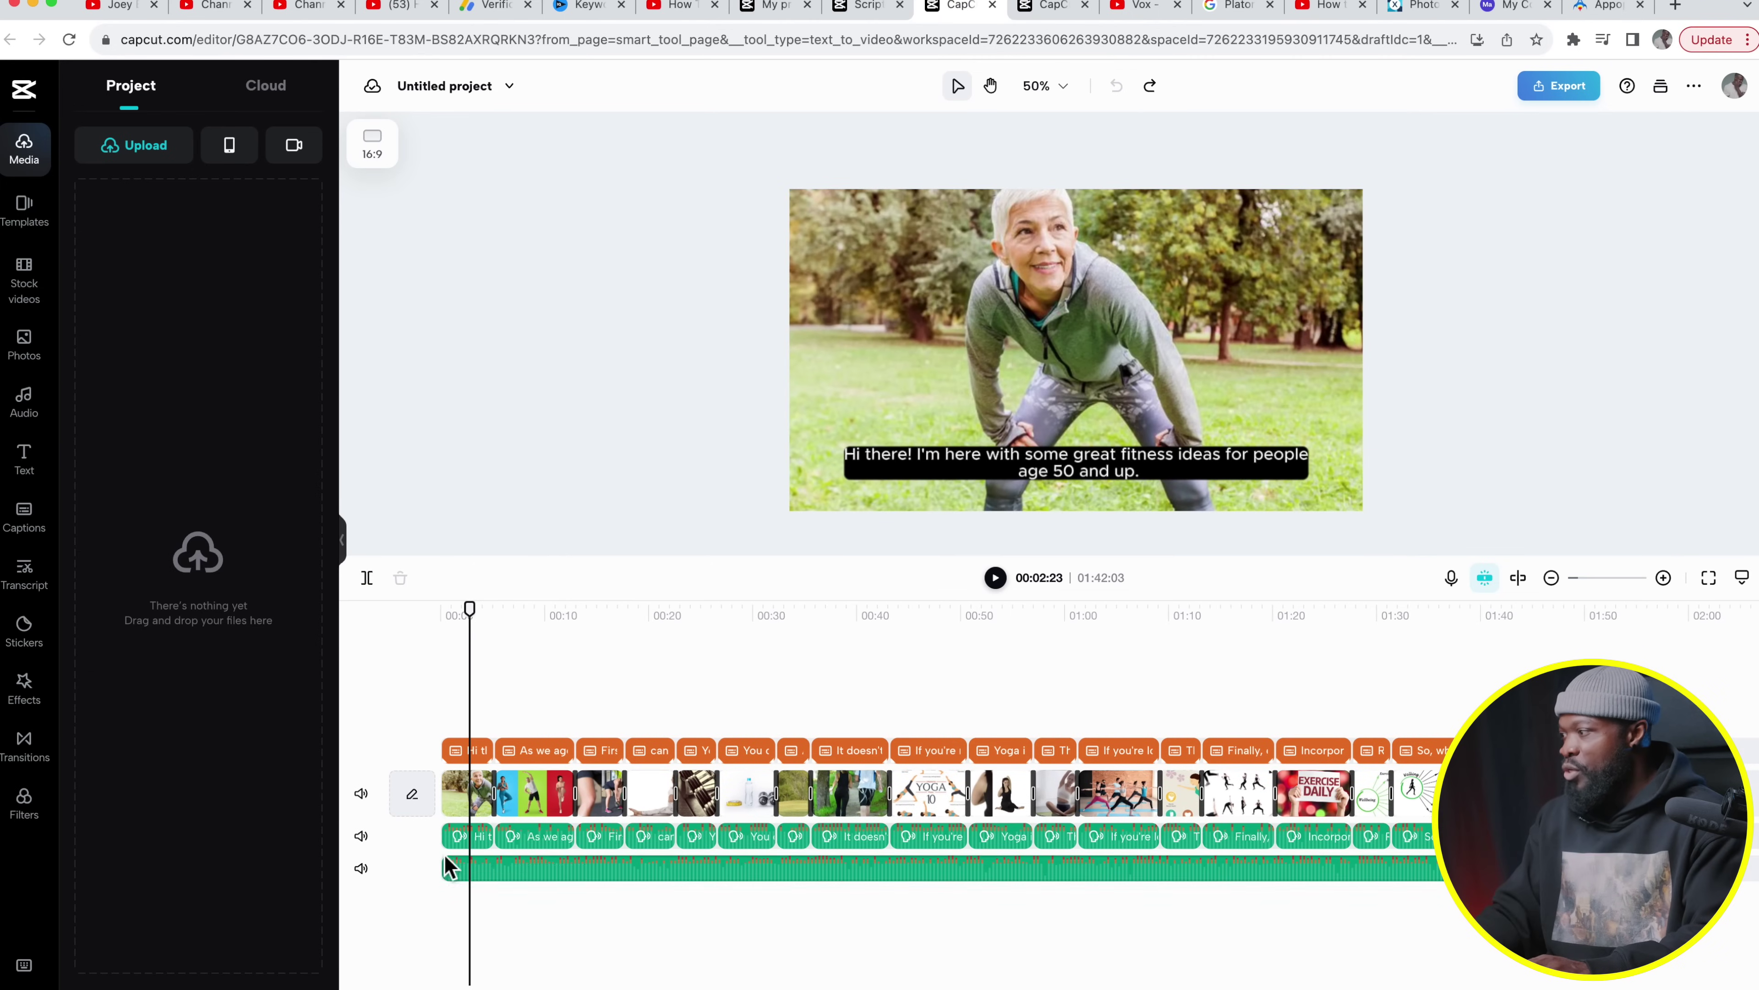
{"action": "left_click", "coordinate": [465, 804]}
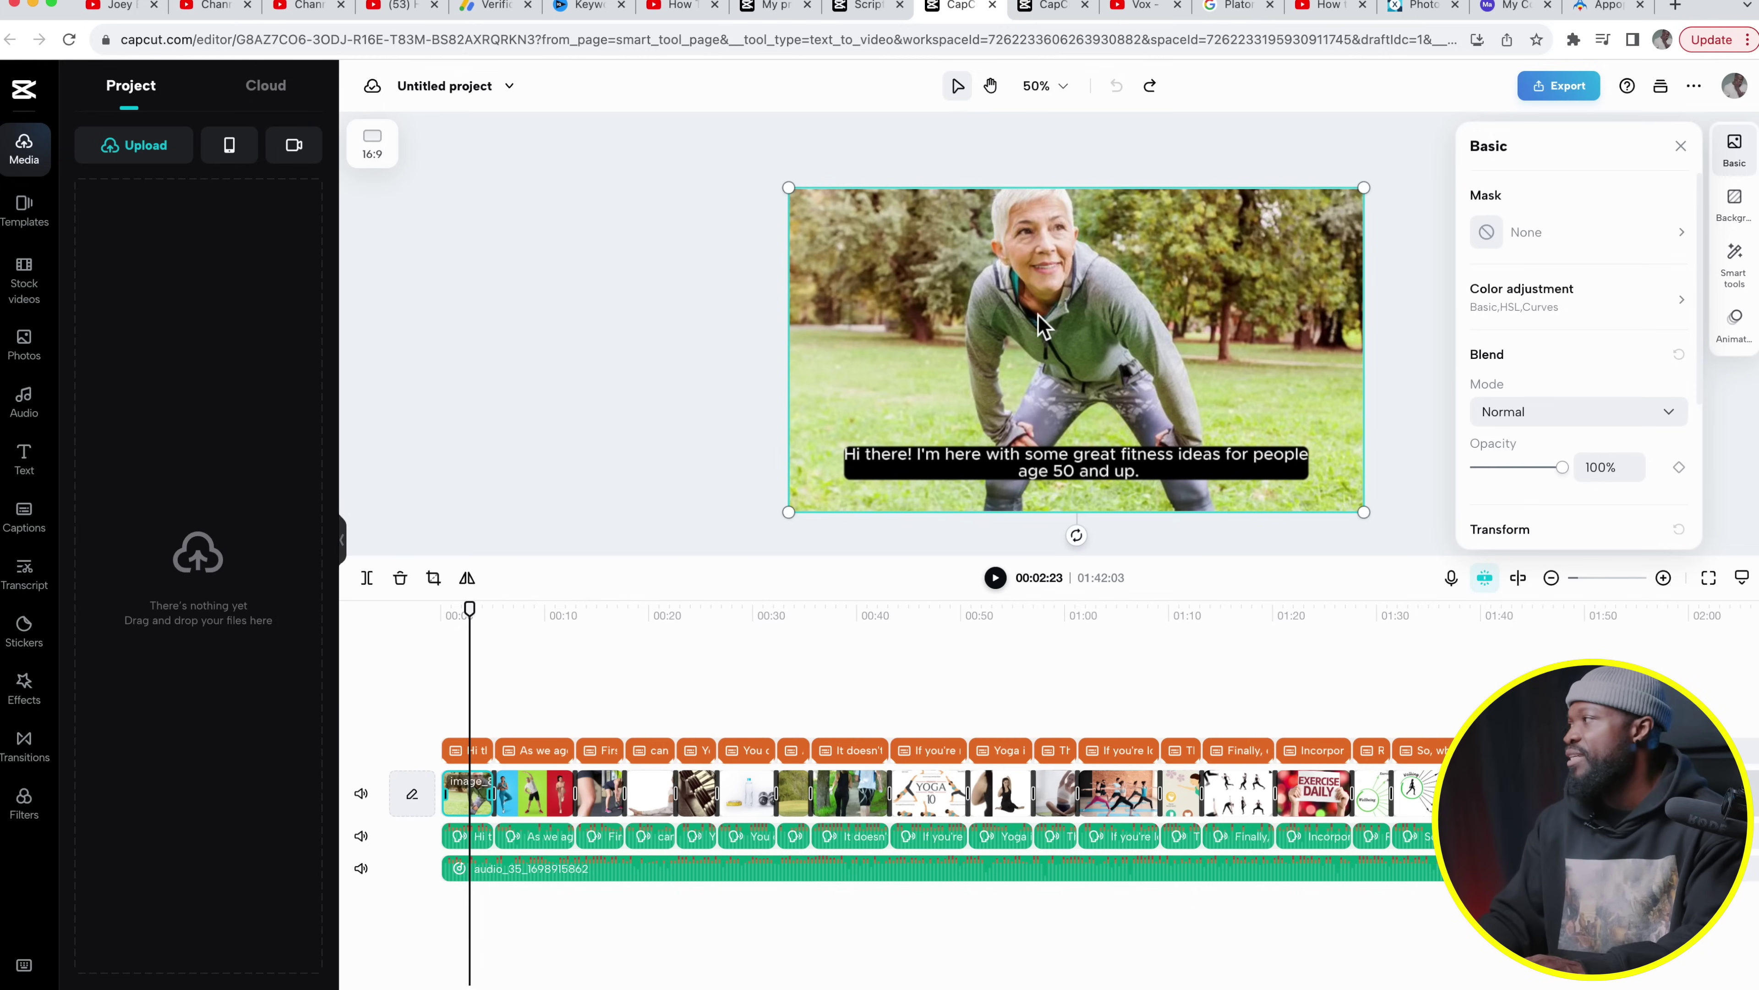
Swap the first clip for a 5.1-second trim of Cloud footage 'man walking forward'.
{"action": "left_click", "coordinate": [25, 152]}
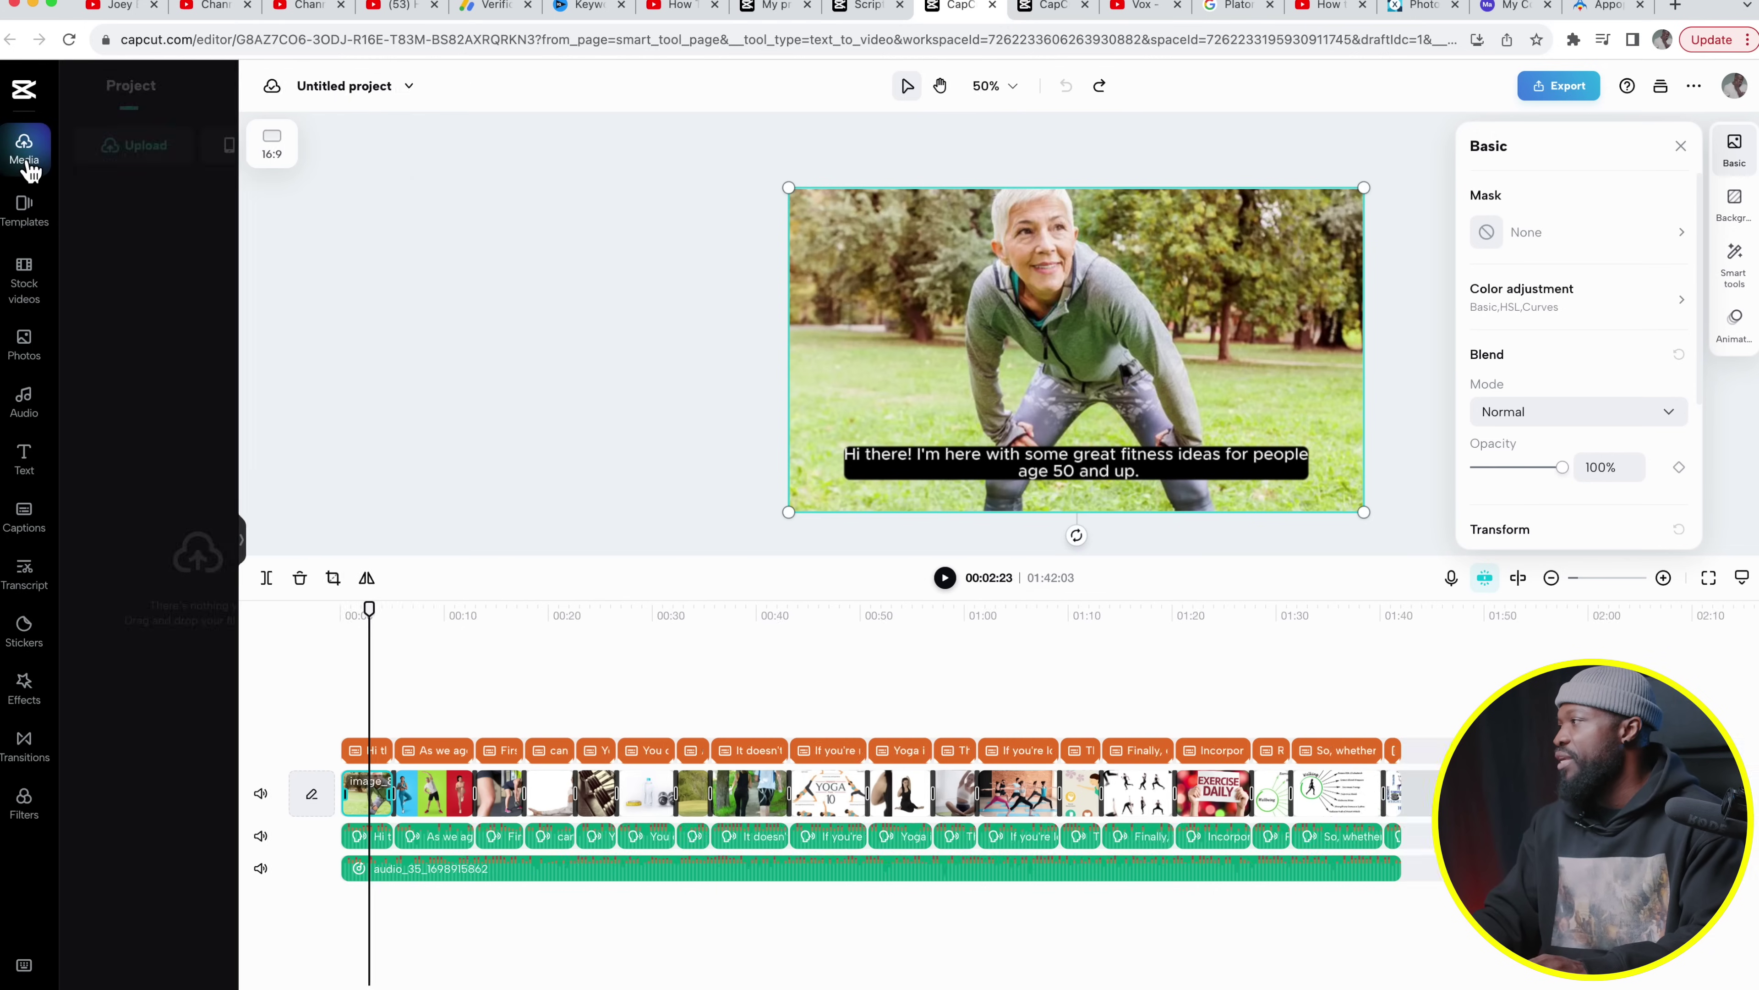
{"action": "left_click", "coordinate": [25, 153]}
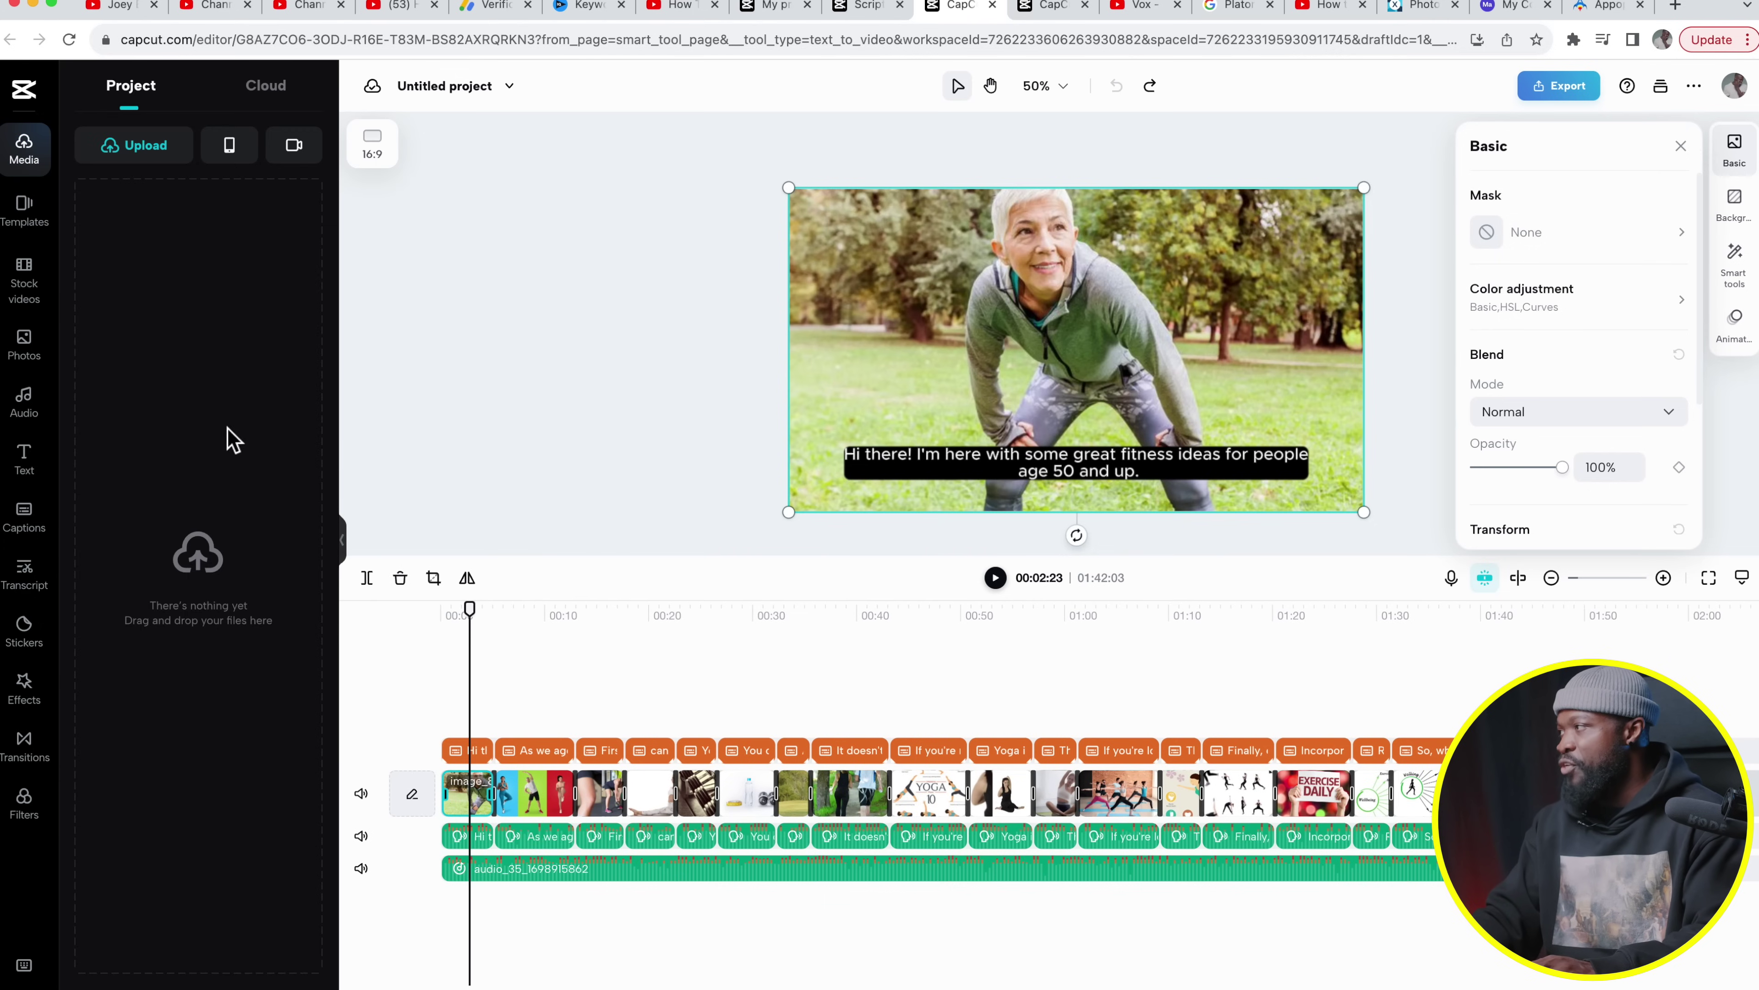
{"action": "left_click", "coordinate": [281, 106]}
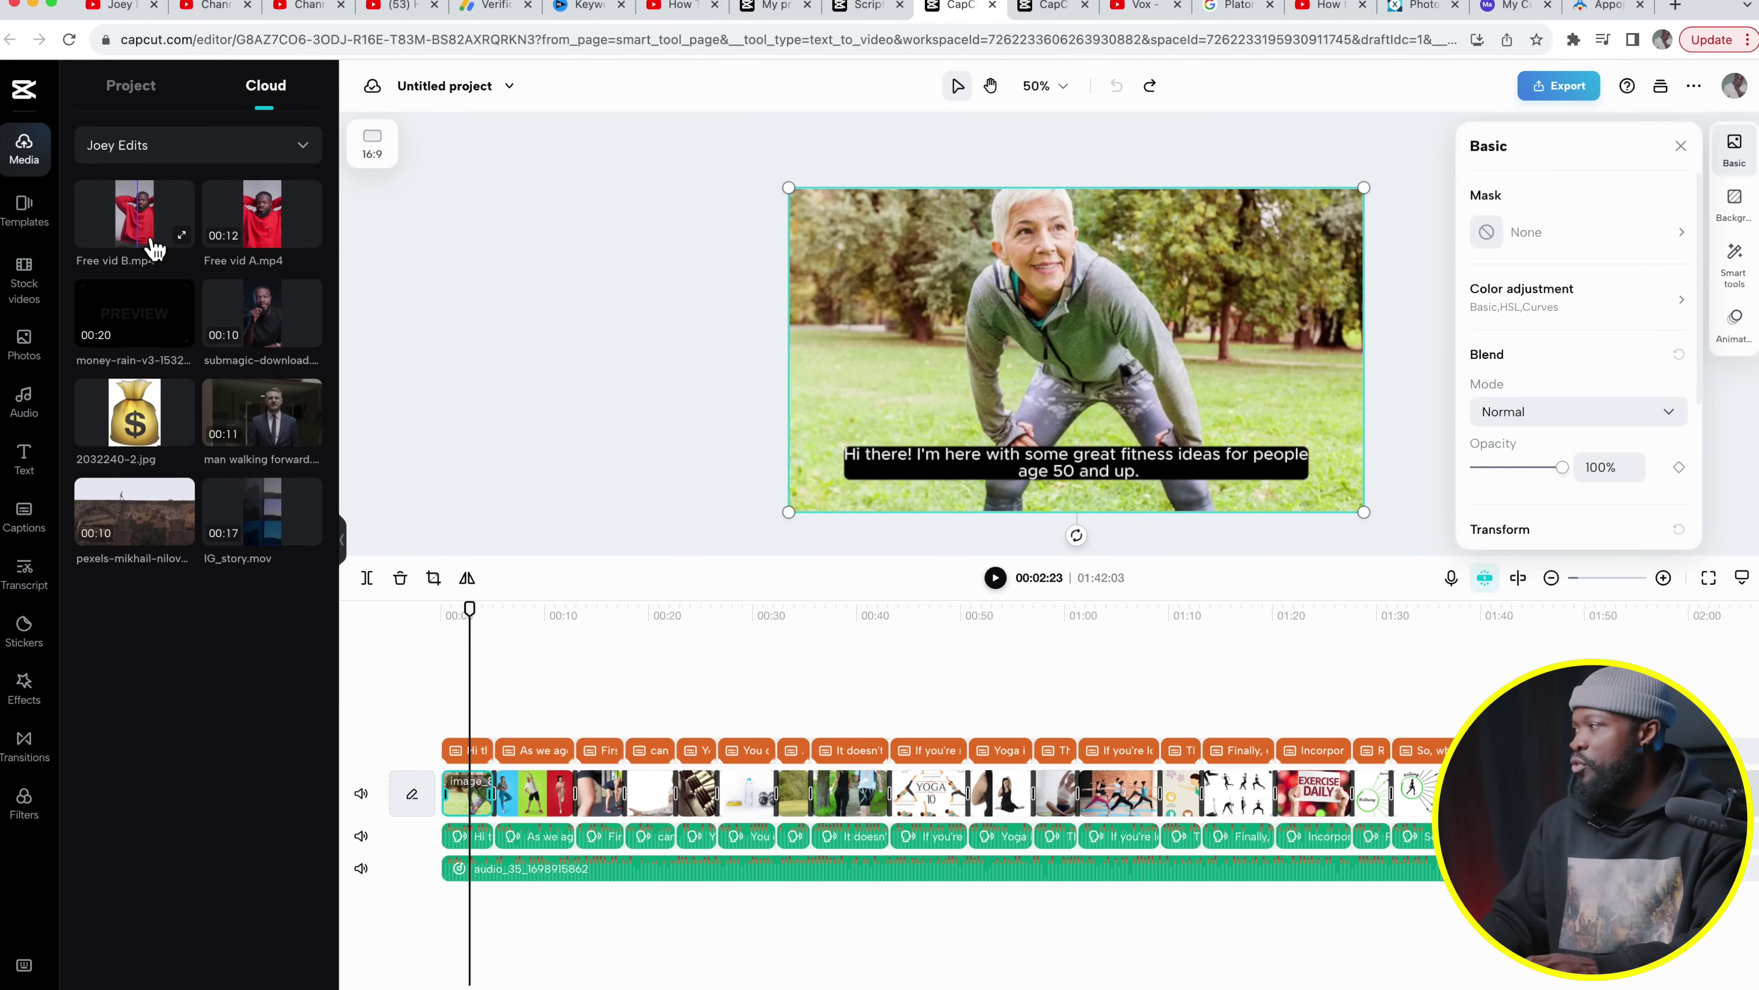
{"action": "left_click", "coordinate": [268, 684]}
{"action": "left_click_drag", "start_coordinate": [263, 421], "coordinate": [465, 806]}
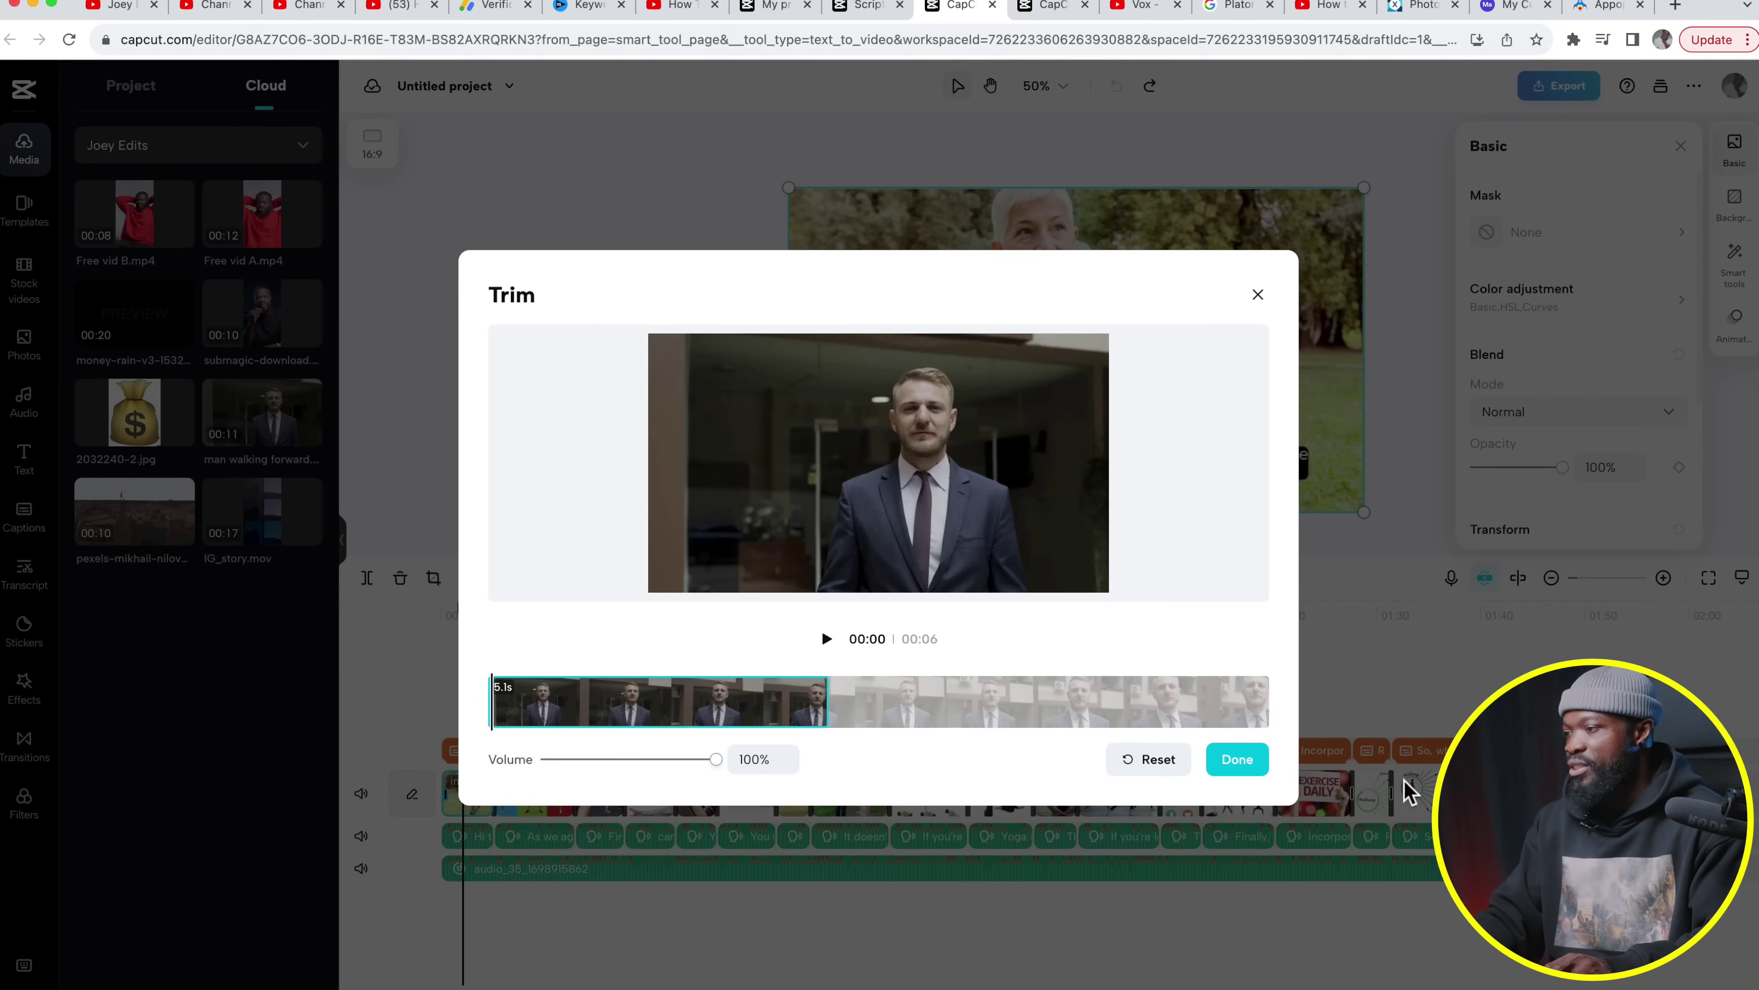
{"action": "left_click", "coordinate": [1240, 762]}
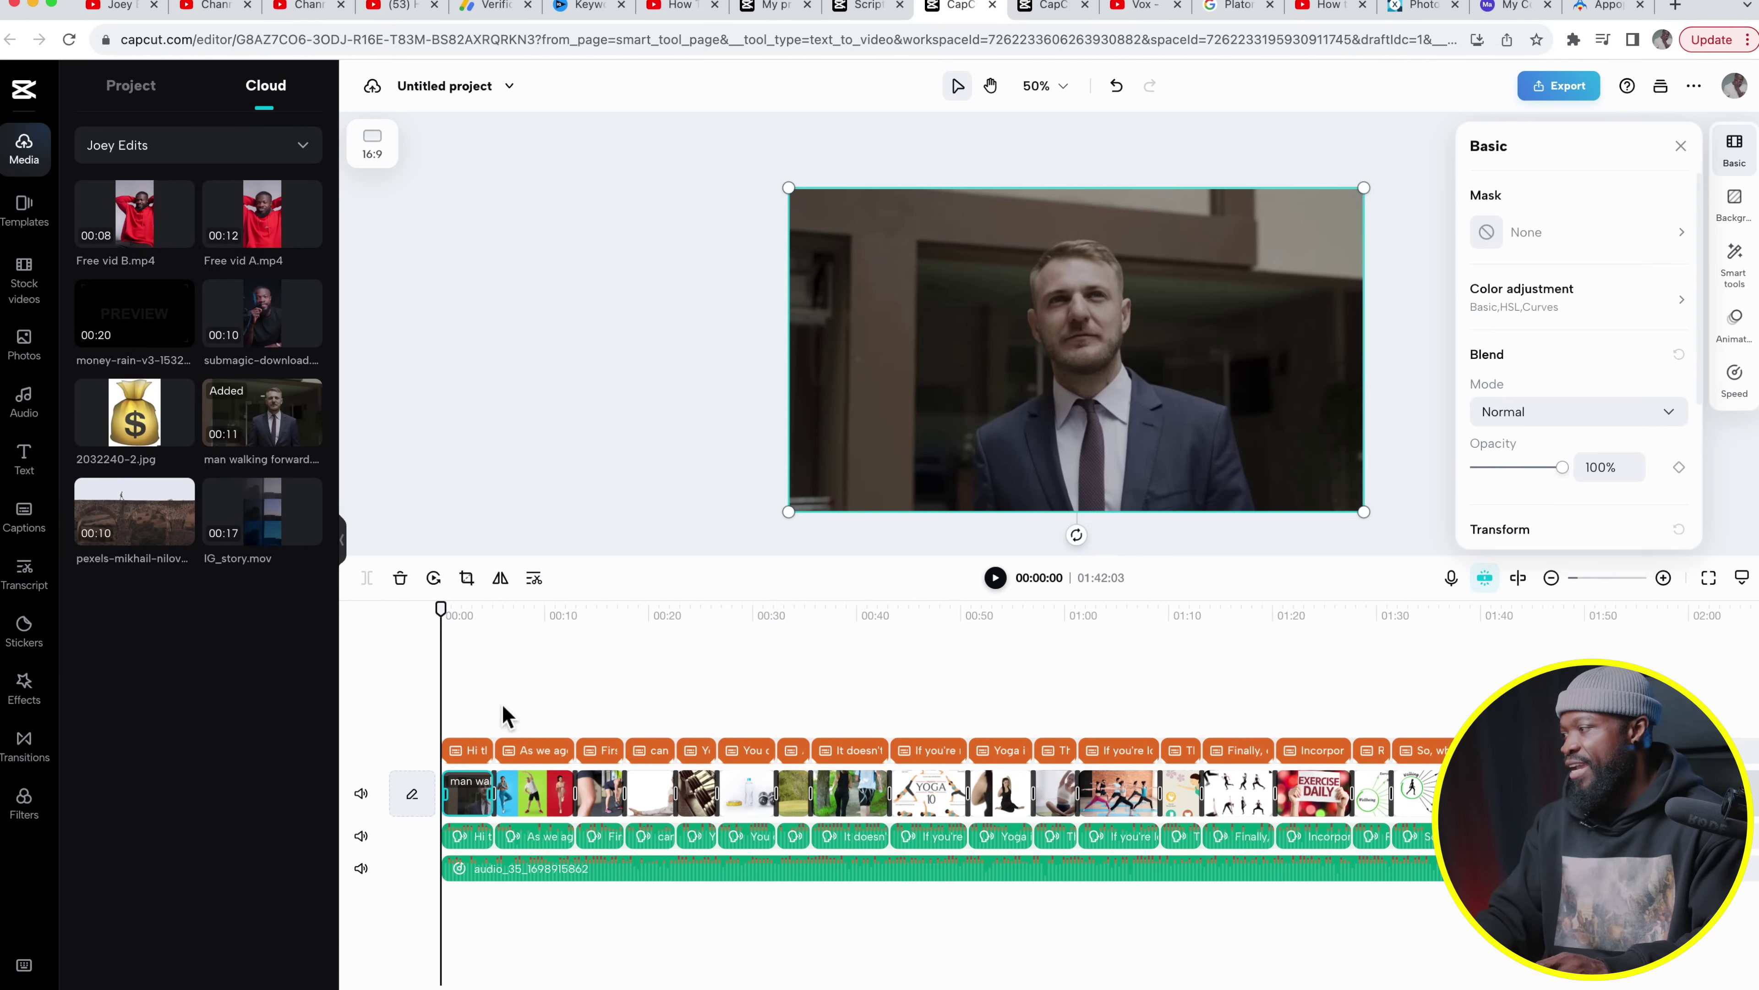
{"action": "left_click_drag", "start_coordinate": [448, 605], "coordinate": [457, 614]}
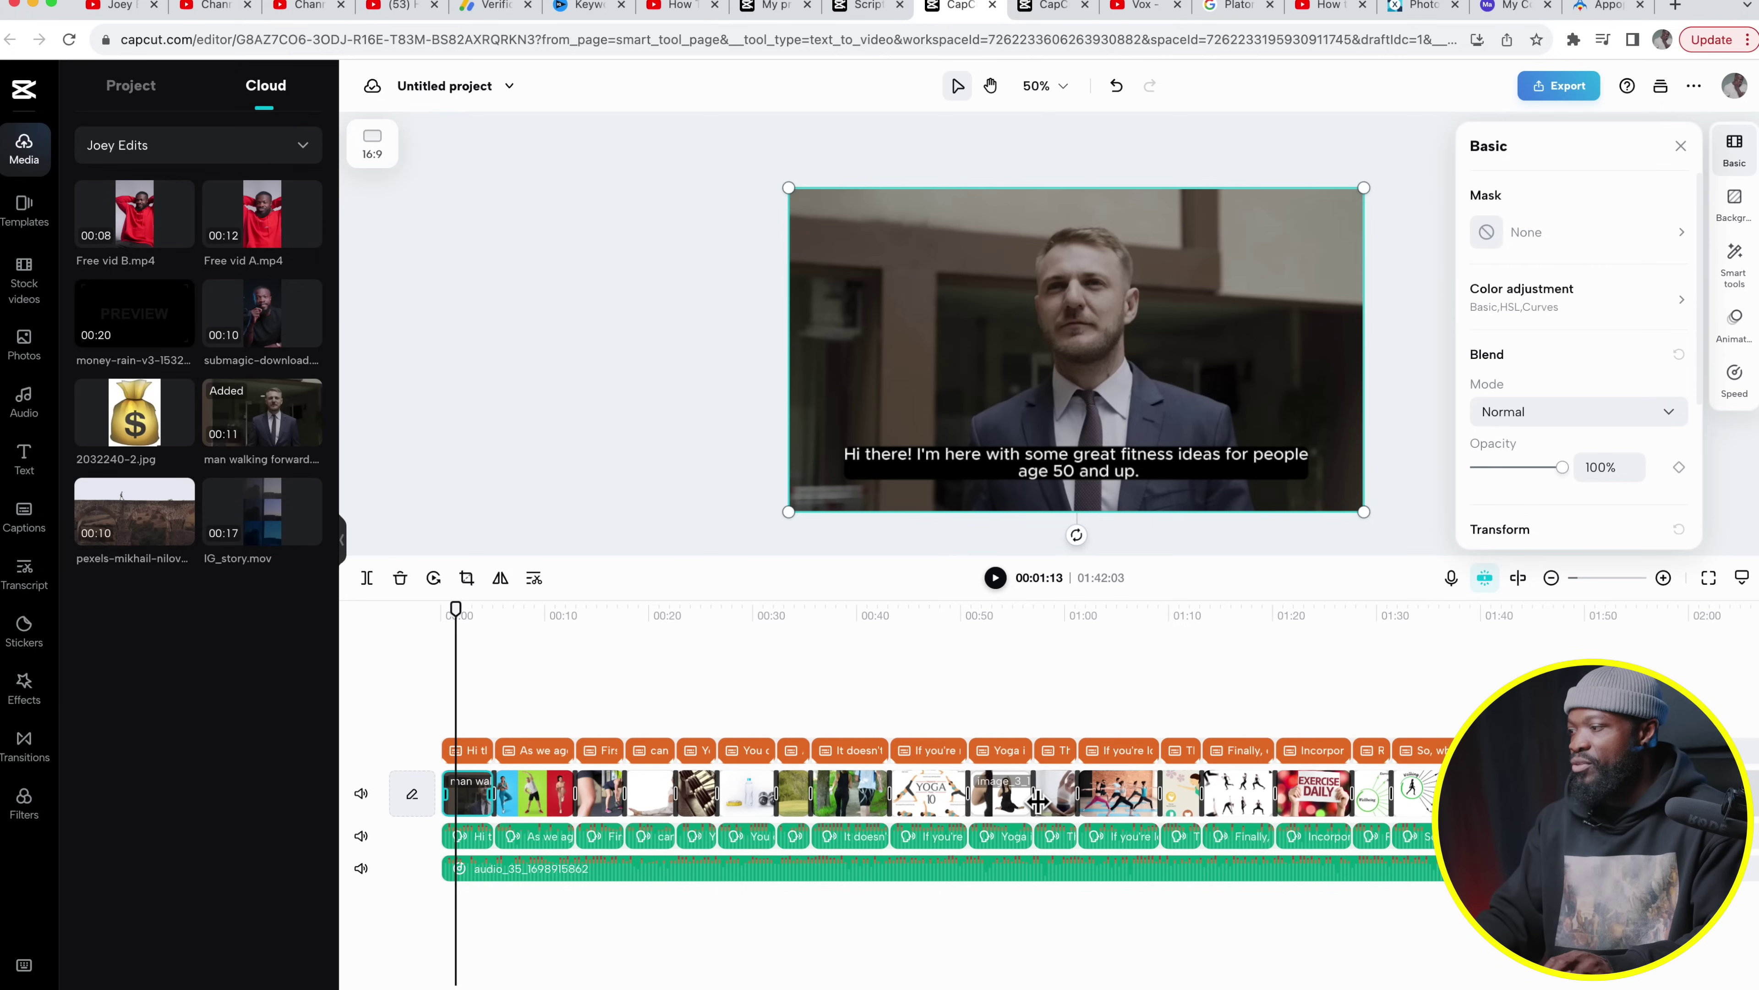
Give the first caption the yellow-background black-text preset, then review the first and second captions.
{"action": "left_click", "coordinate": [467, 750]}
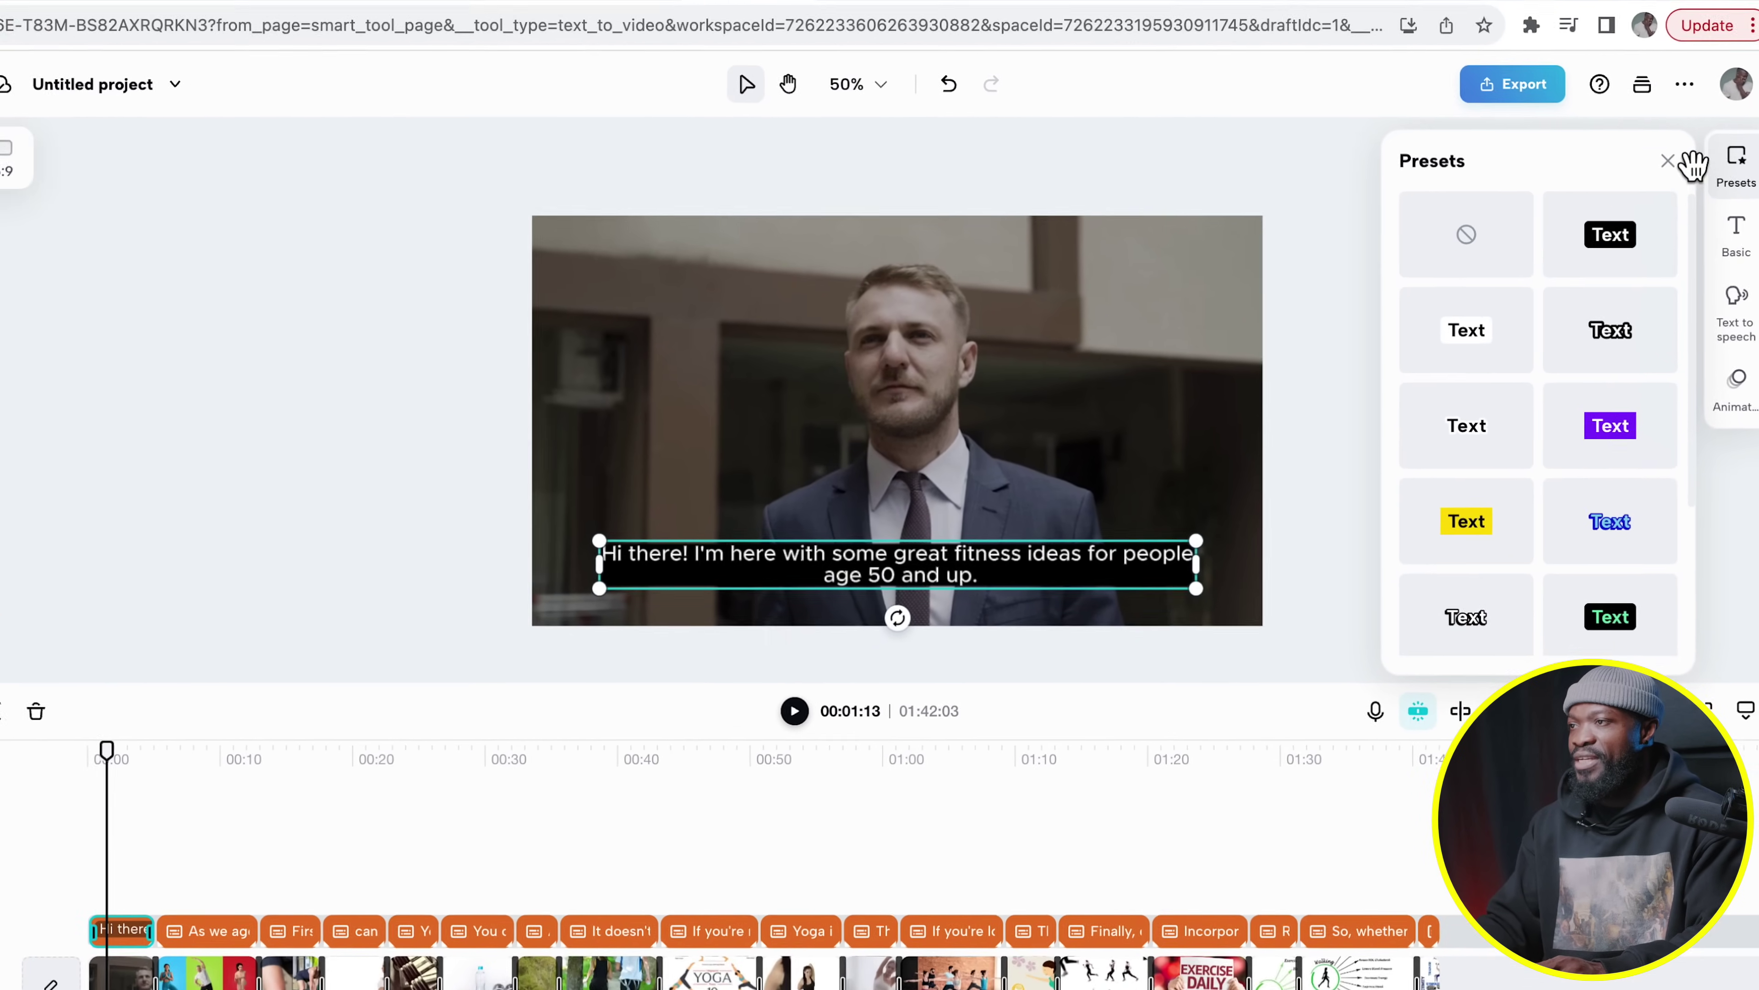
{"action": "left_click", "coordinate": [1672, 267]}
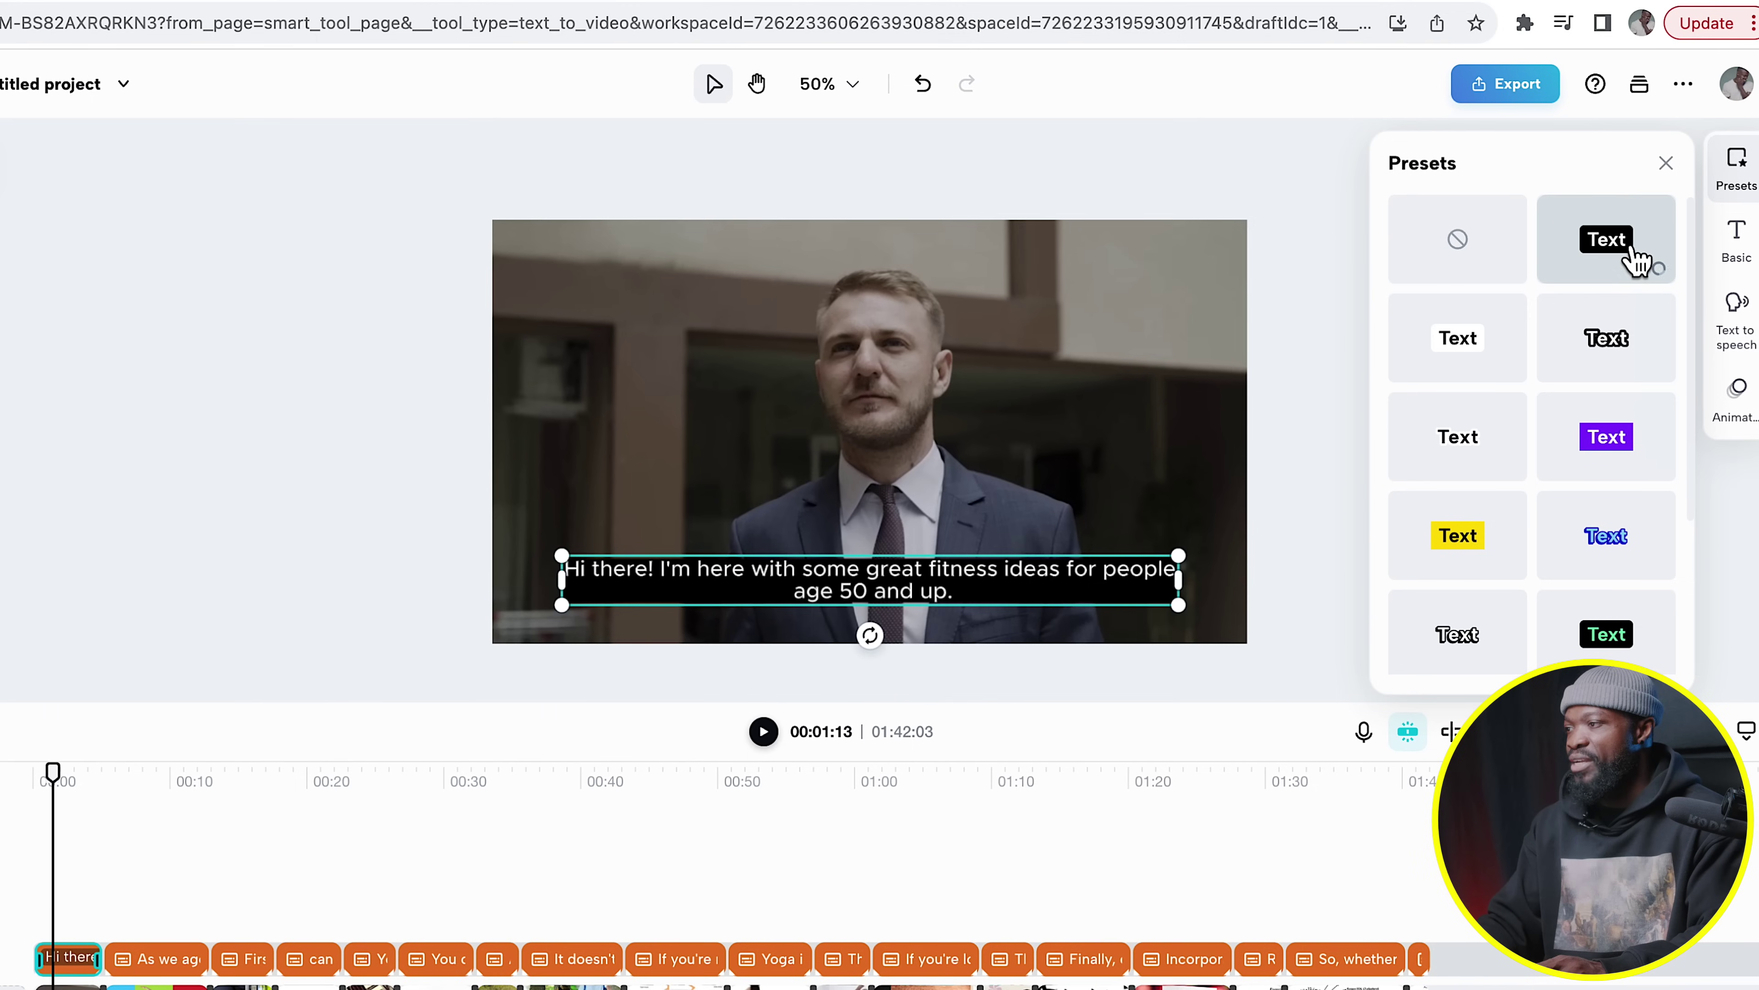
{"action": "left_click", "coordinate": [1486, 541]}
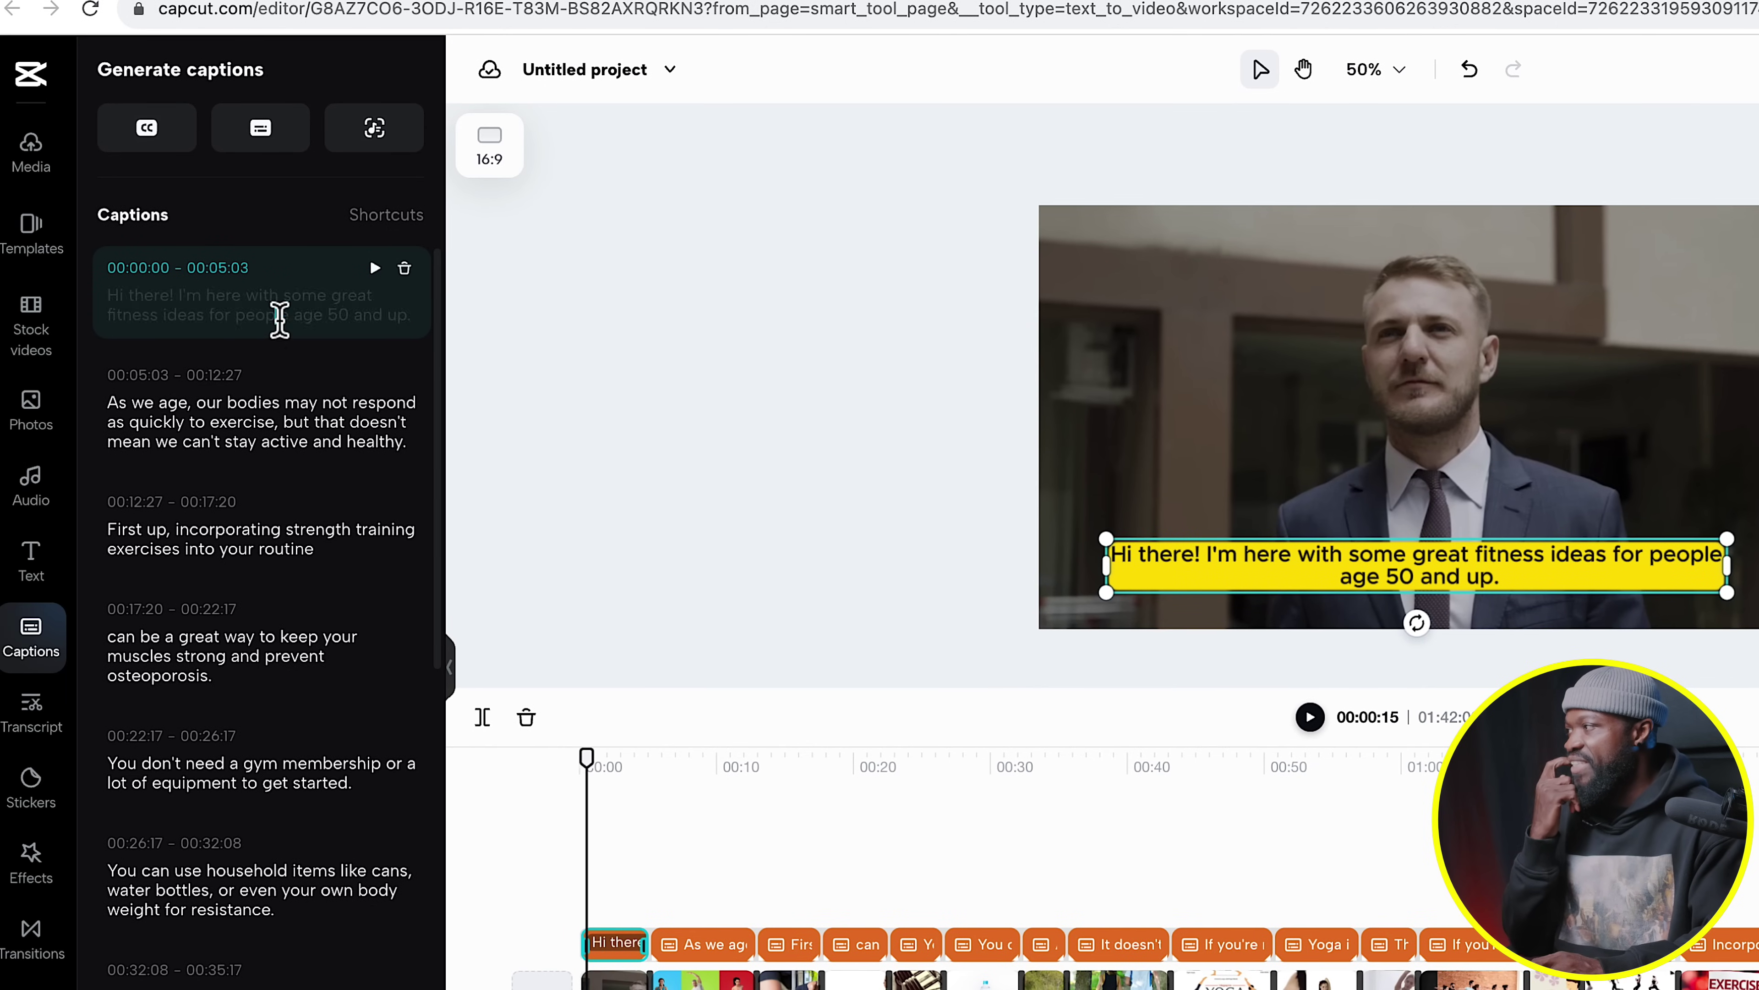
{"action": "left_click", "coordinate": [280, 320]}
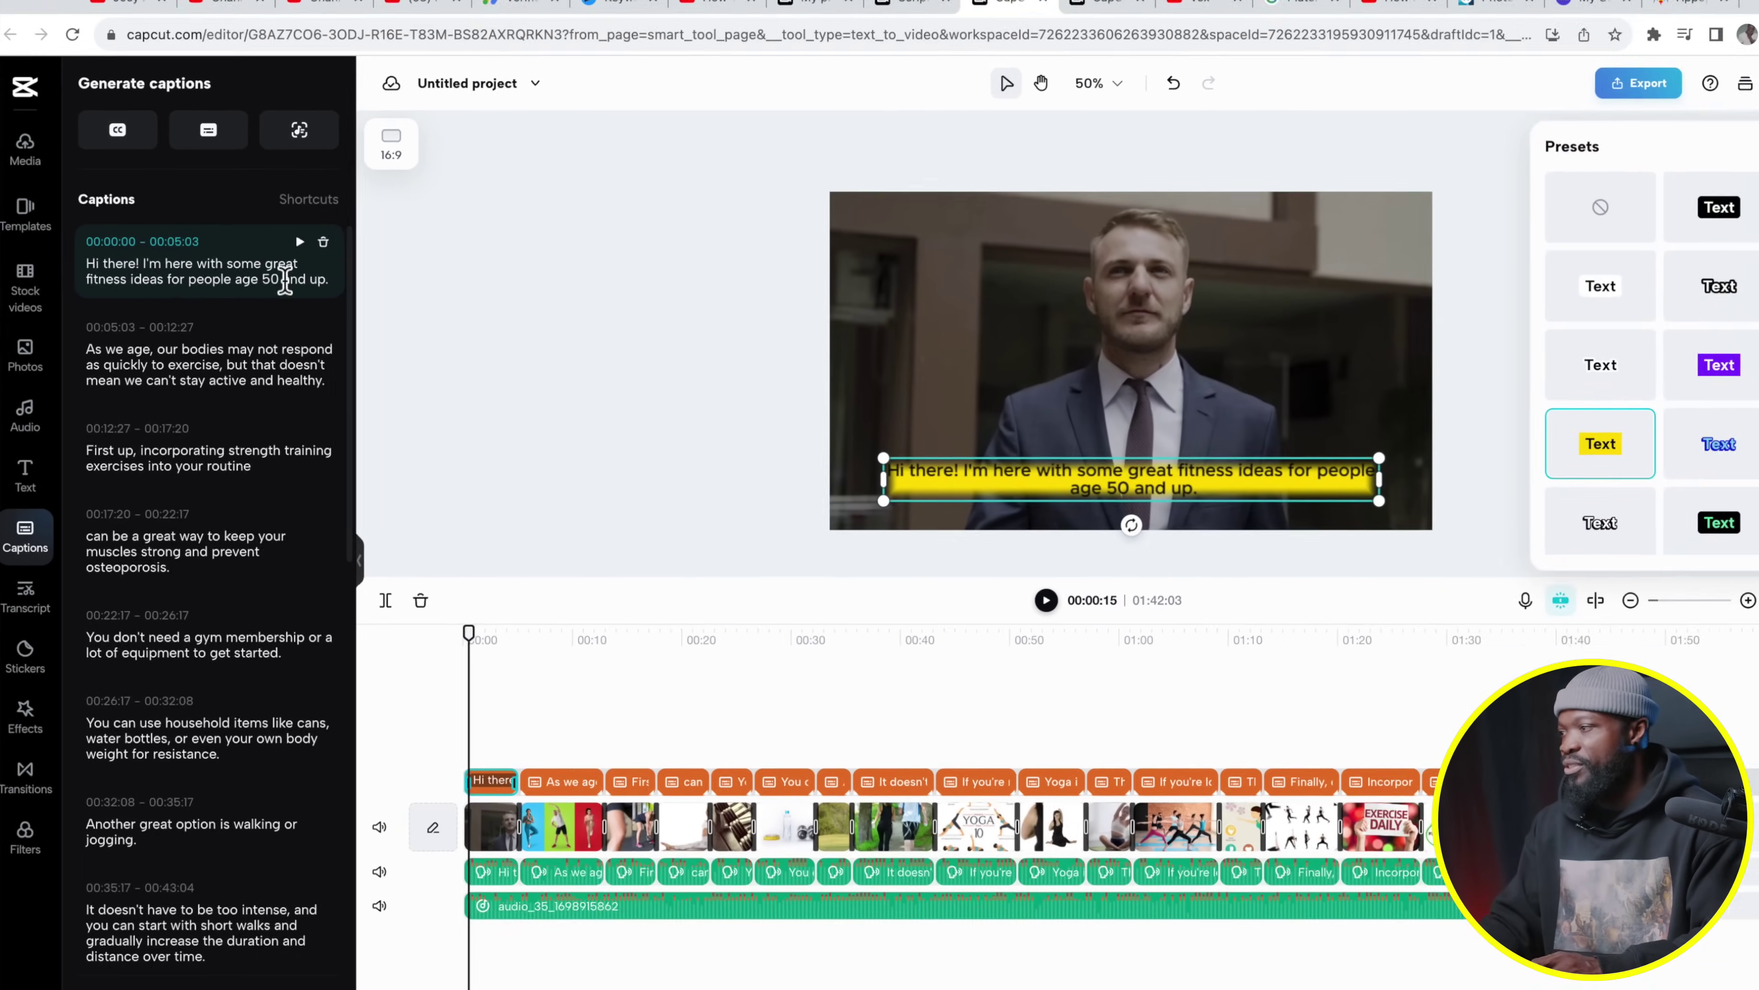
{"action": "left_click", "coordinate": [696, 745]}
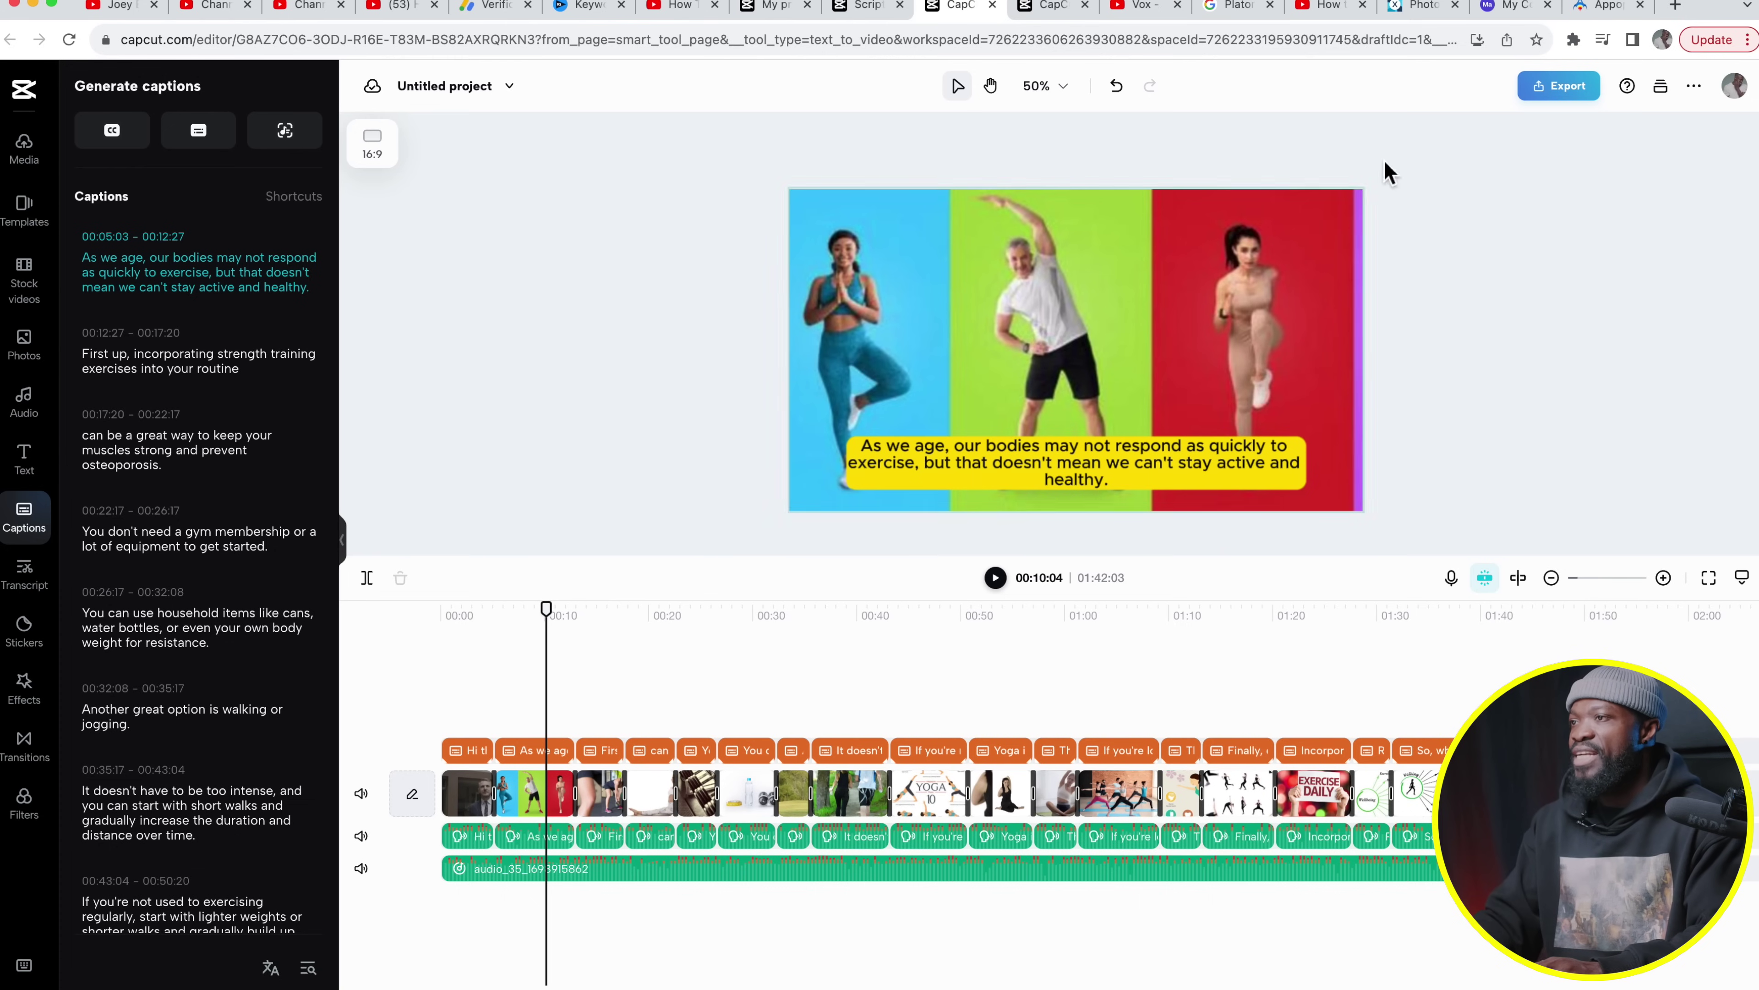
Open the Export panel with Share for review, presentation, social uploads and Download options.
{"action": "left_click", "coordinate": [1585, 93]}
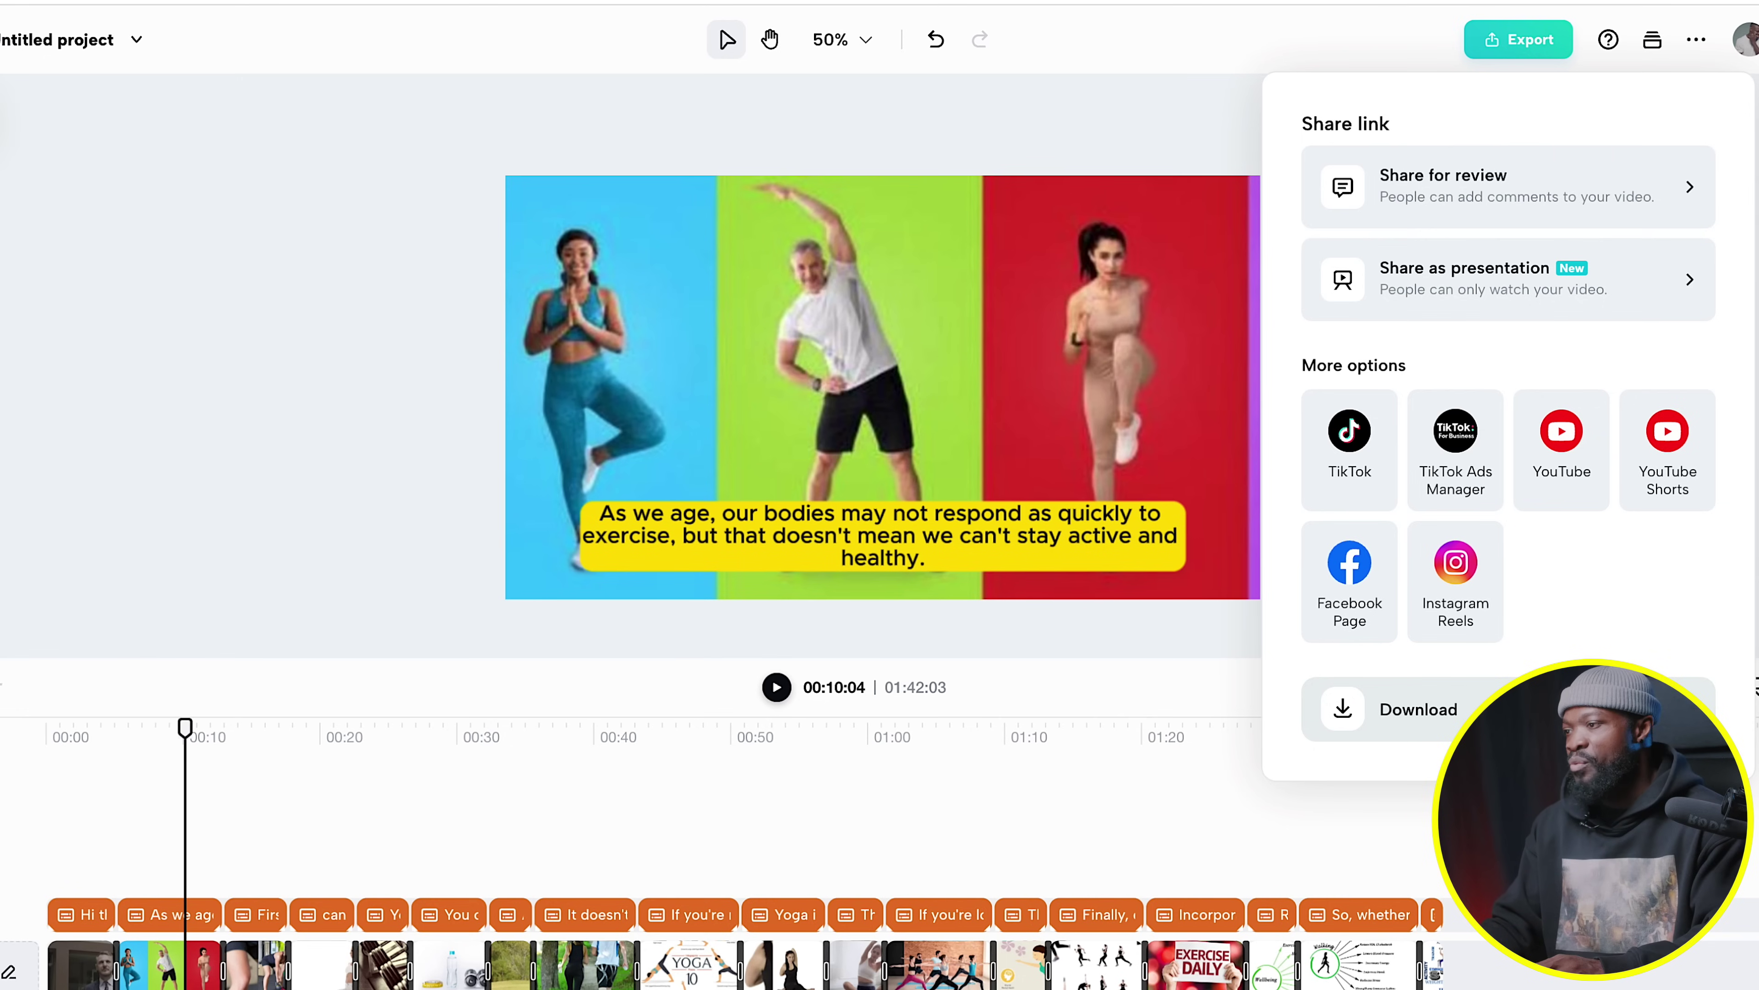
Download-export the video named 'capcut online' at 1080p resolution.
{"action": "left_click", "coordinate": [1440, 713]}
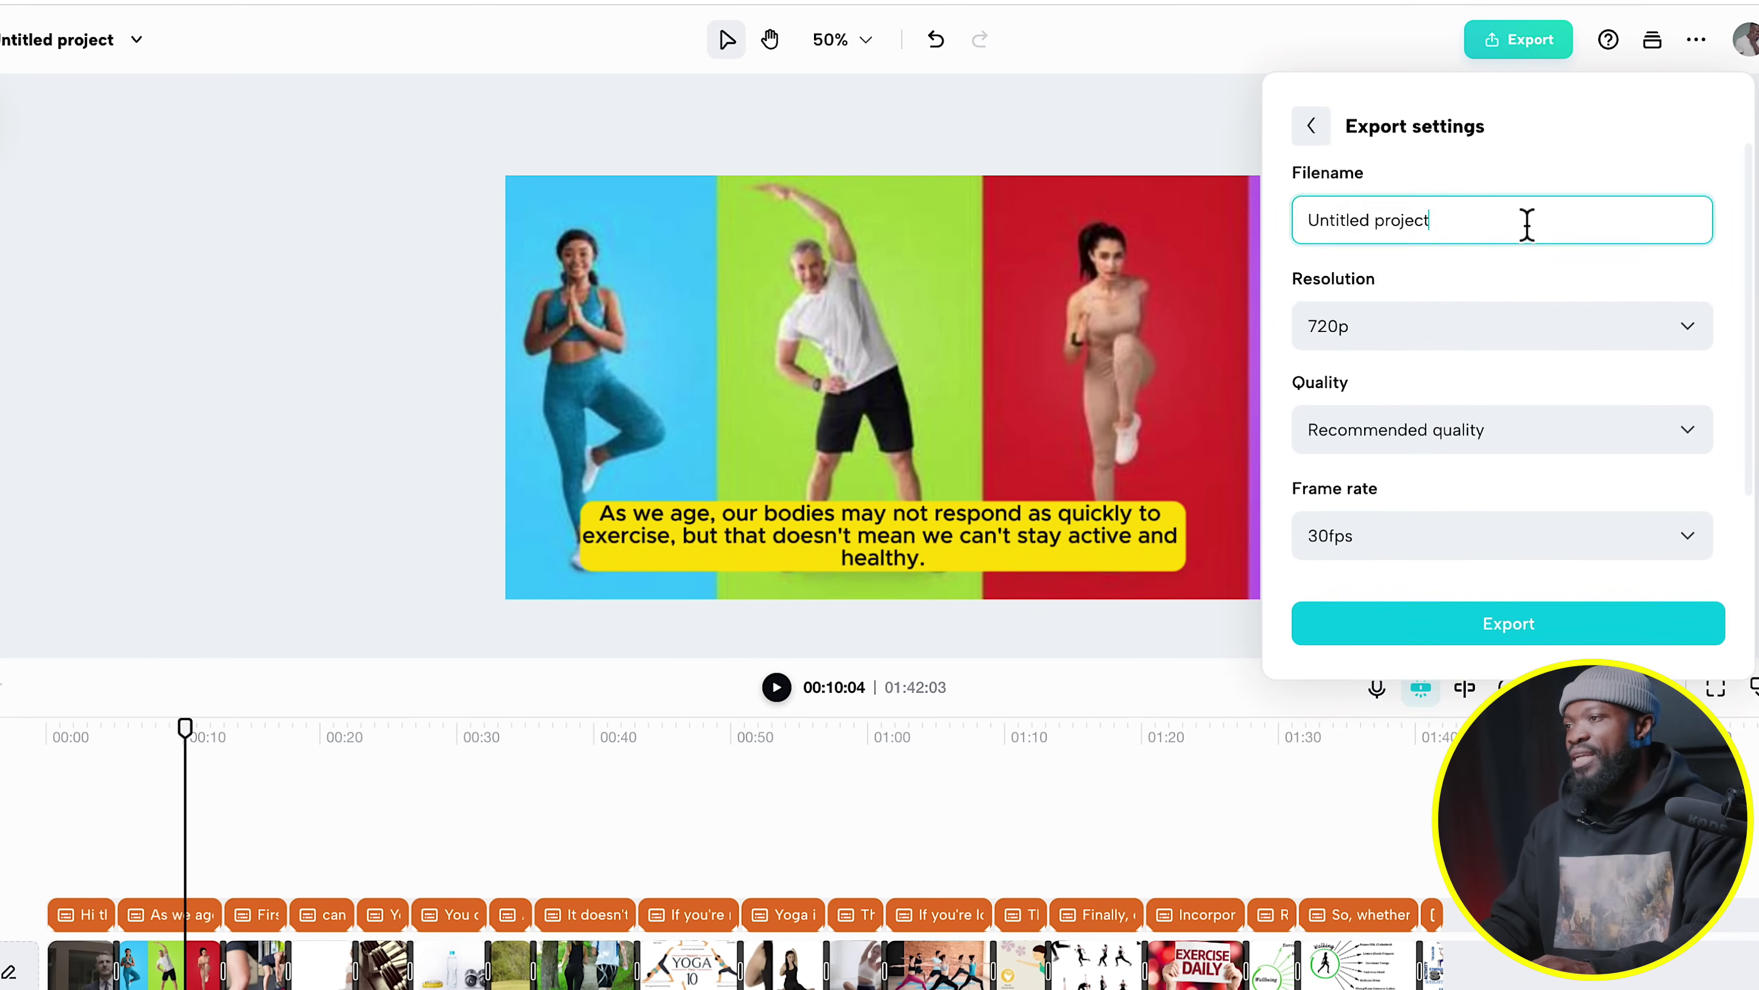
{"action": "left_click_drag", "start_coordinate": [1524, 224], "coordinate": [1276, 188]}
{"action": "type", "text": "caocut online"}
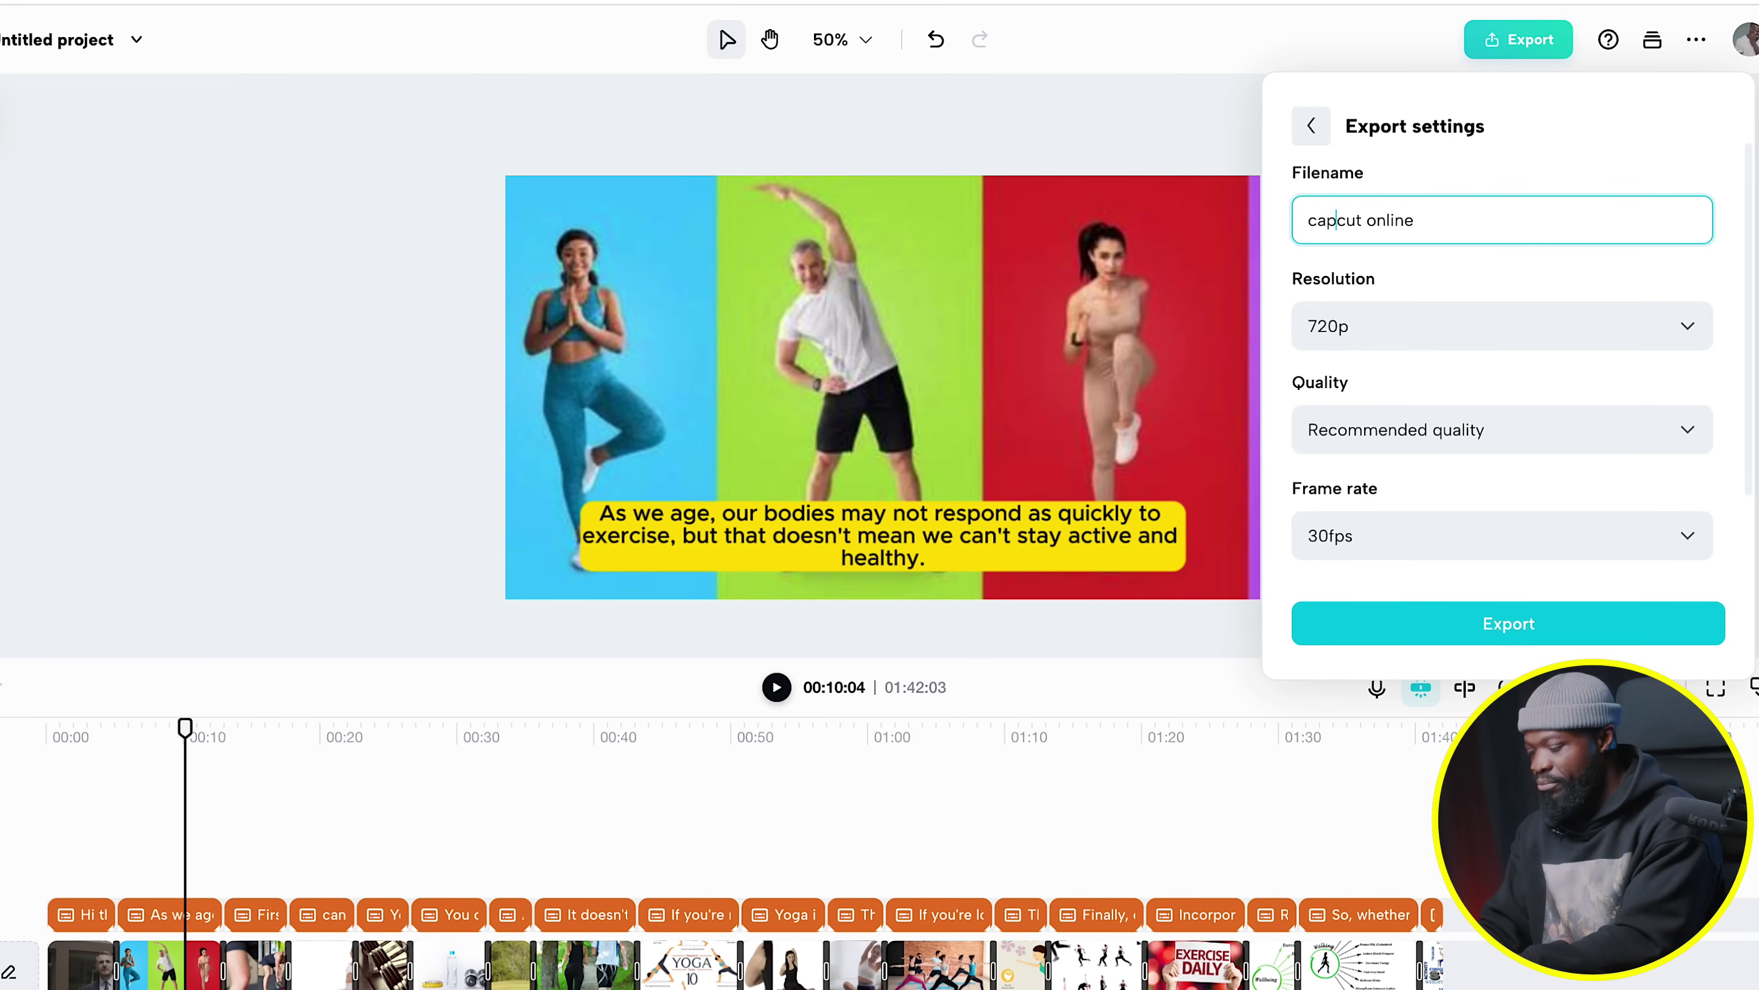
{"action": "type", "text": "p"}
{"action": "left_click", "coordinate": [1357, 359]}
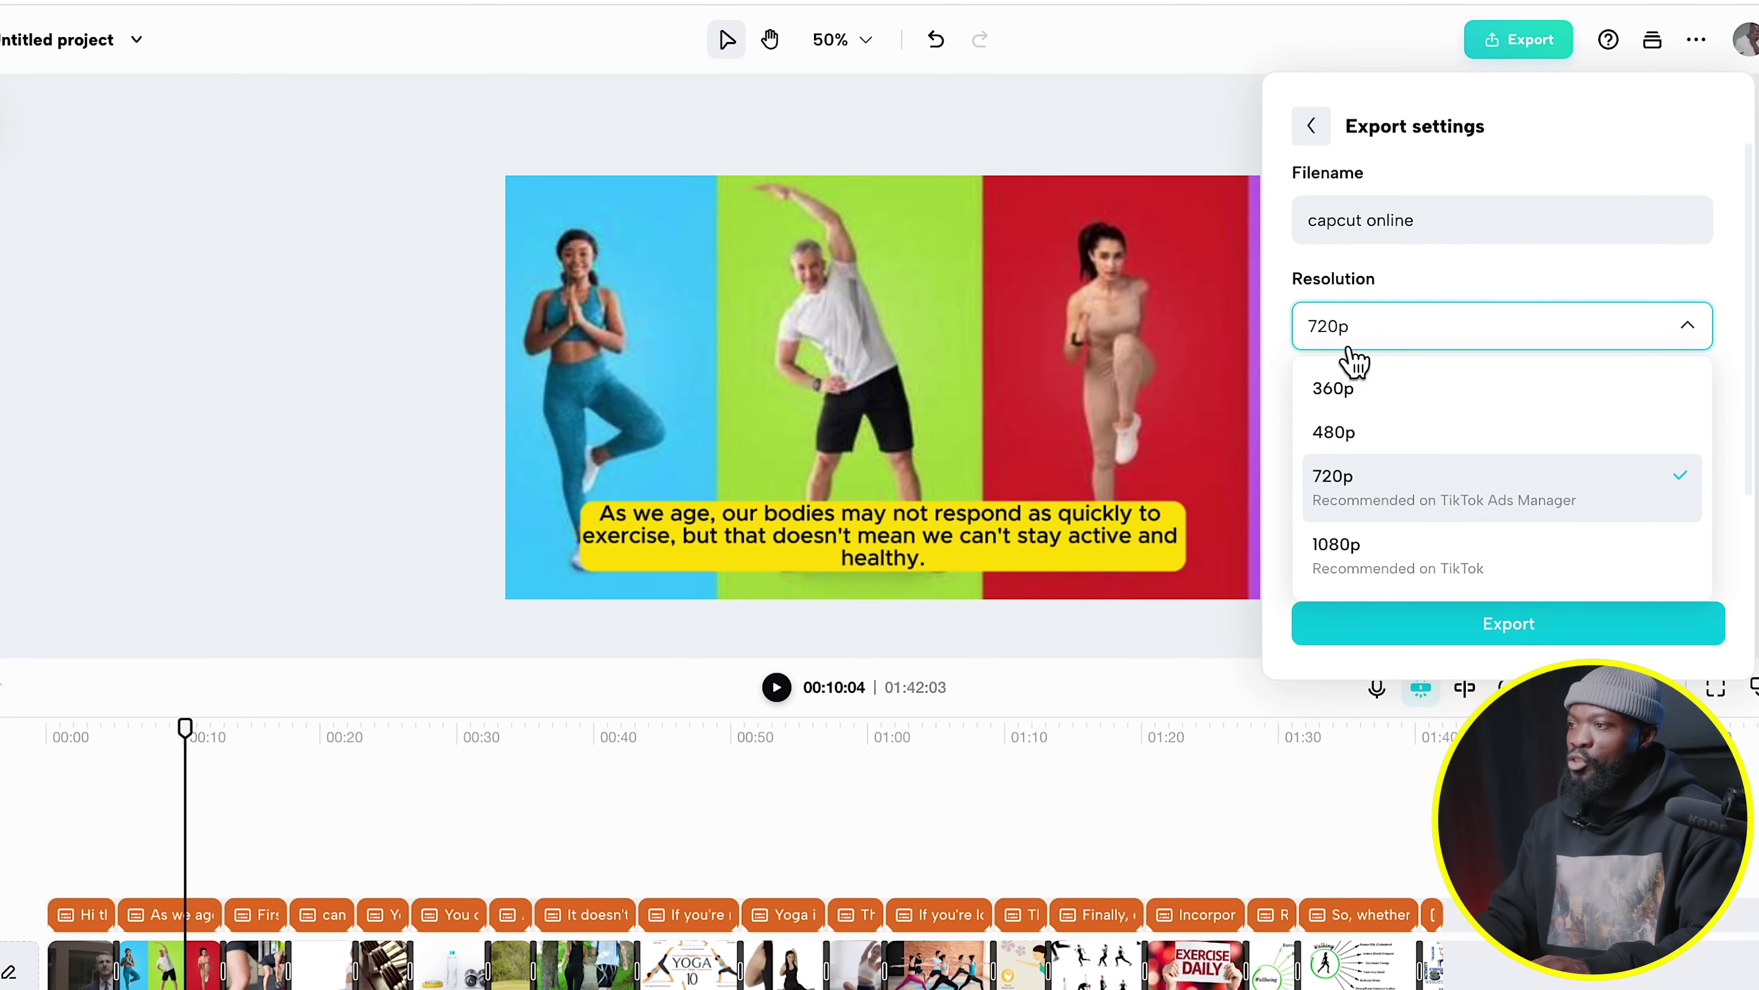
{"action": "left_click", "coordinate": [1417, 565]}
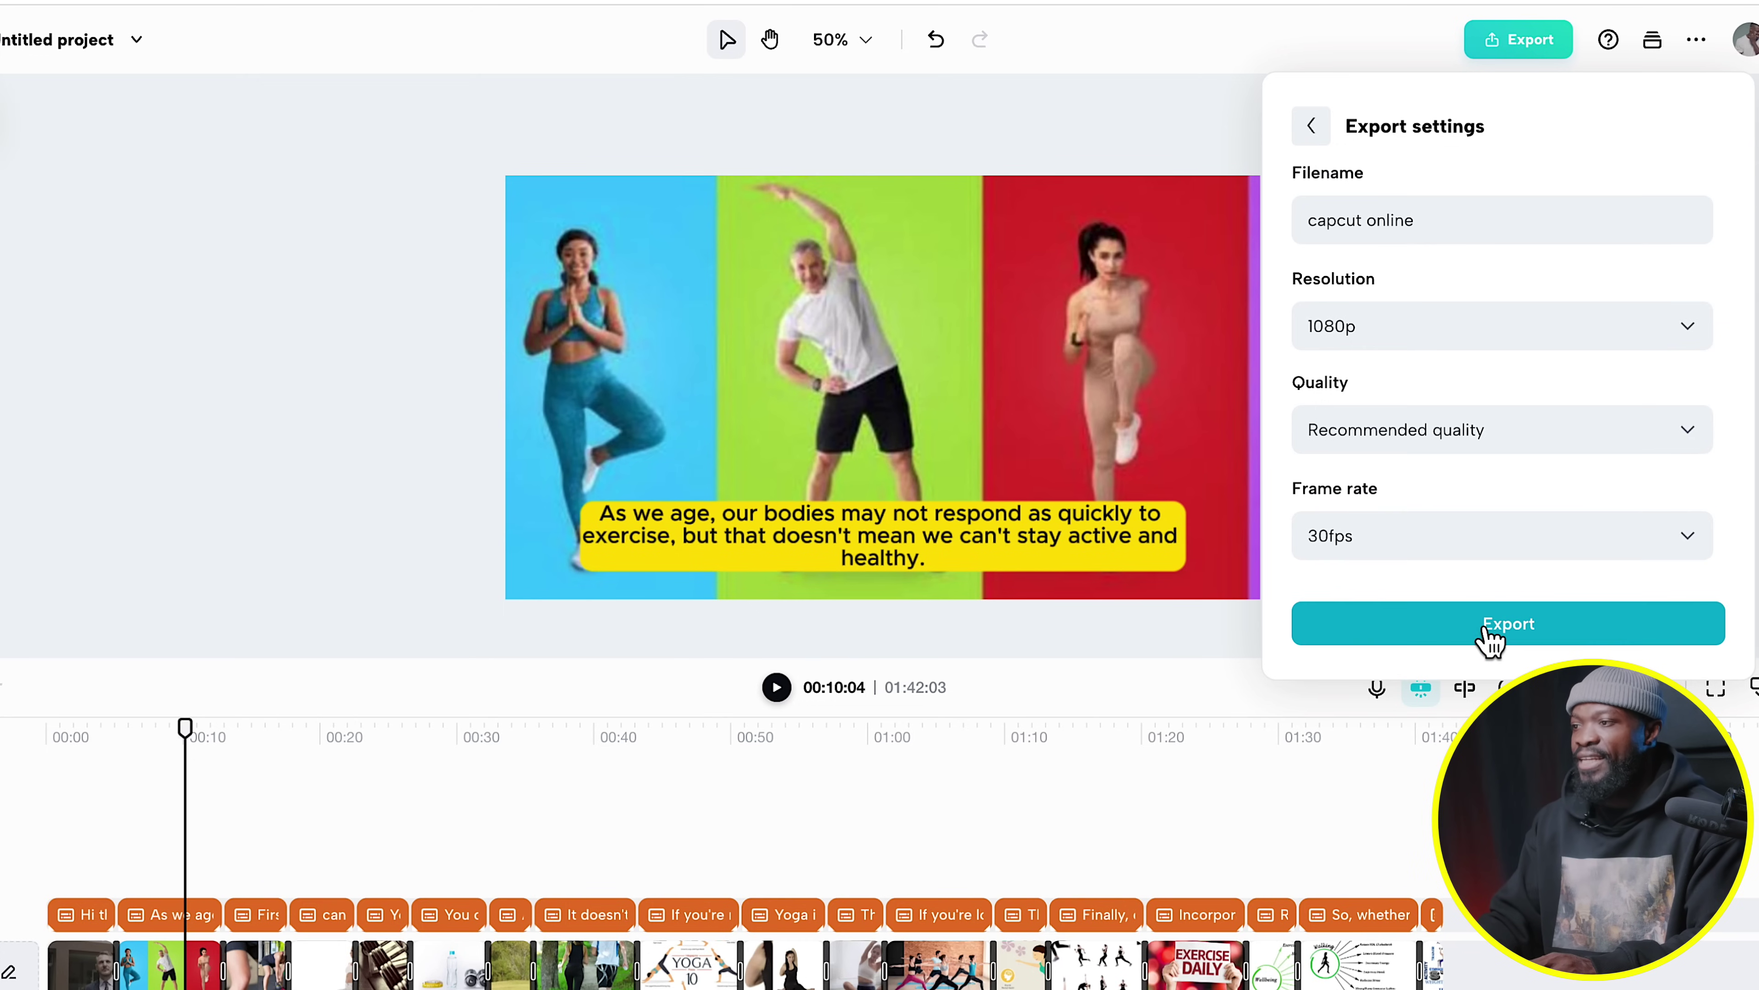
{"action": "left_click", "coordinate": [1491, 641]}
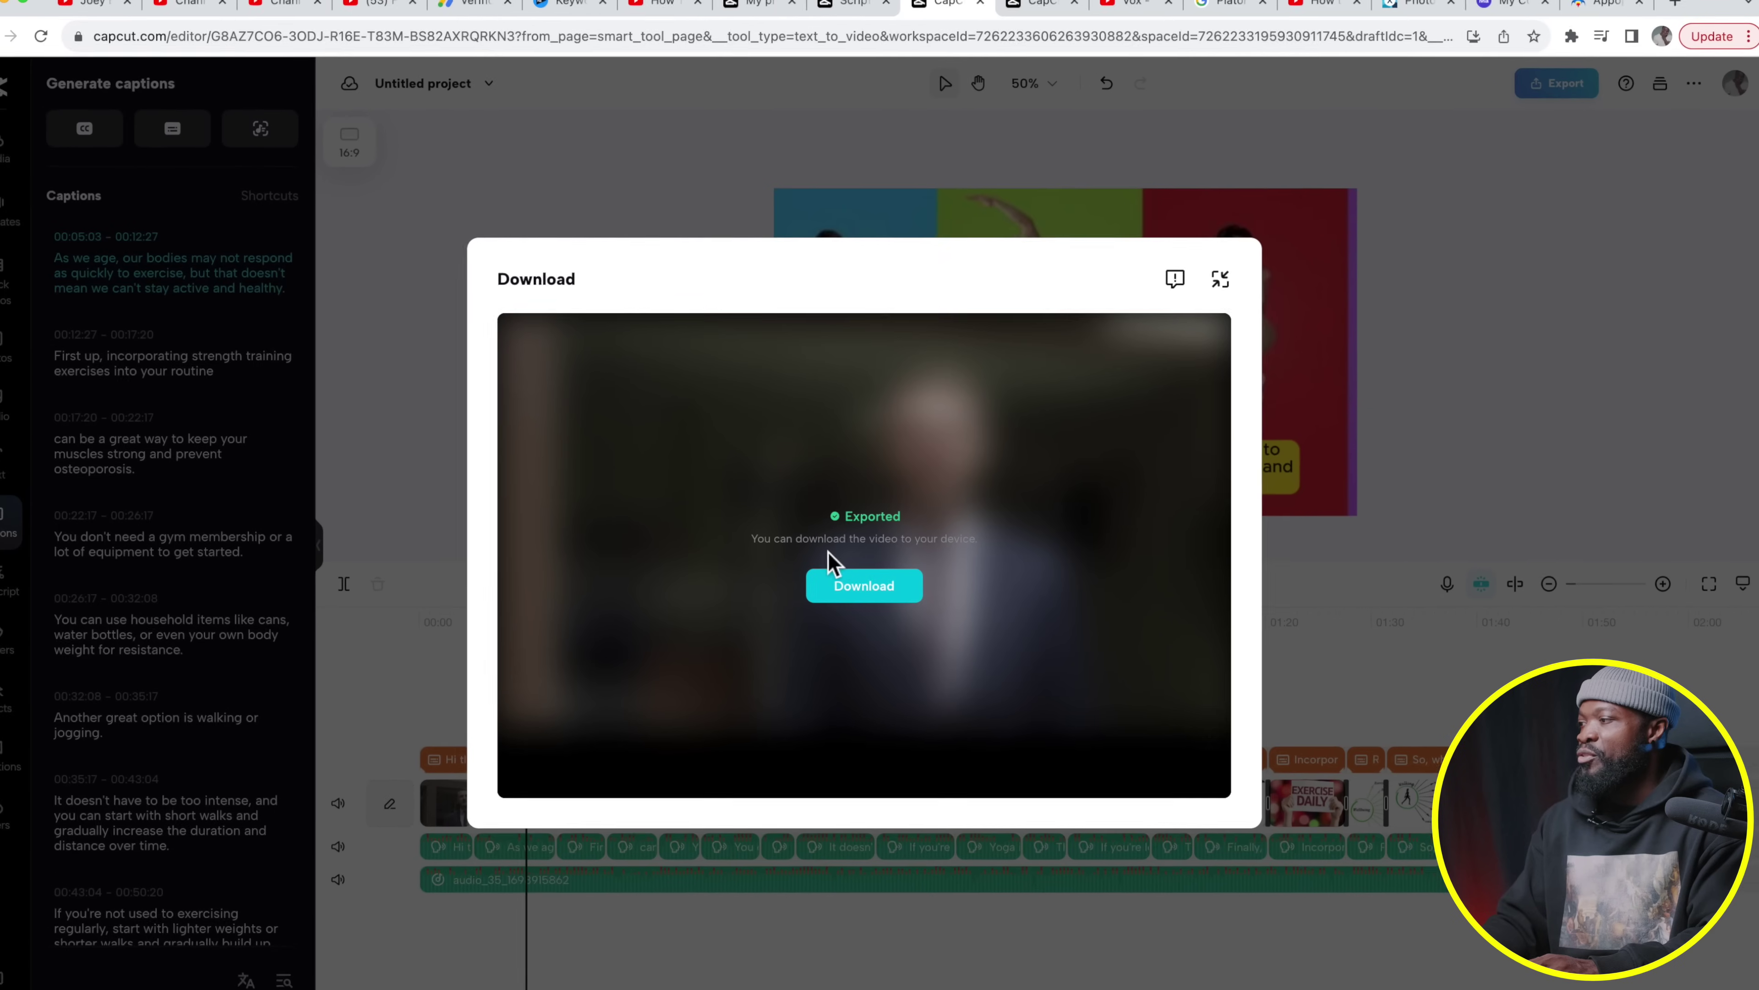
Download the exported capcut online.mp4 (43.1 MB) and preview it in Downloads.
{"action": "left_click", "coordinate": [886, 579]}
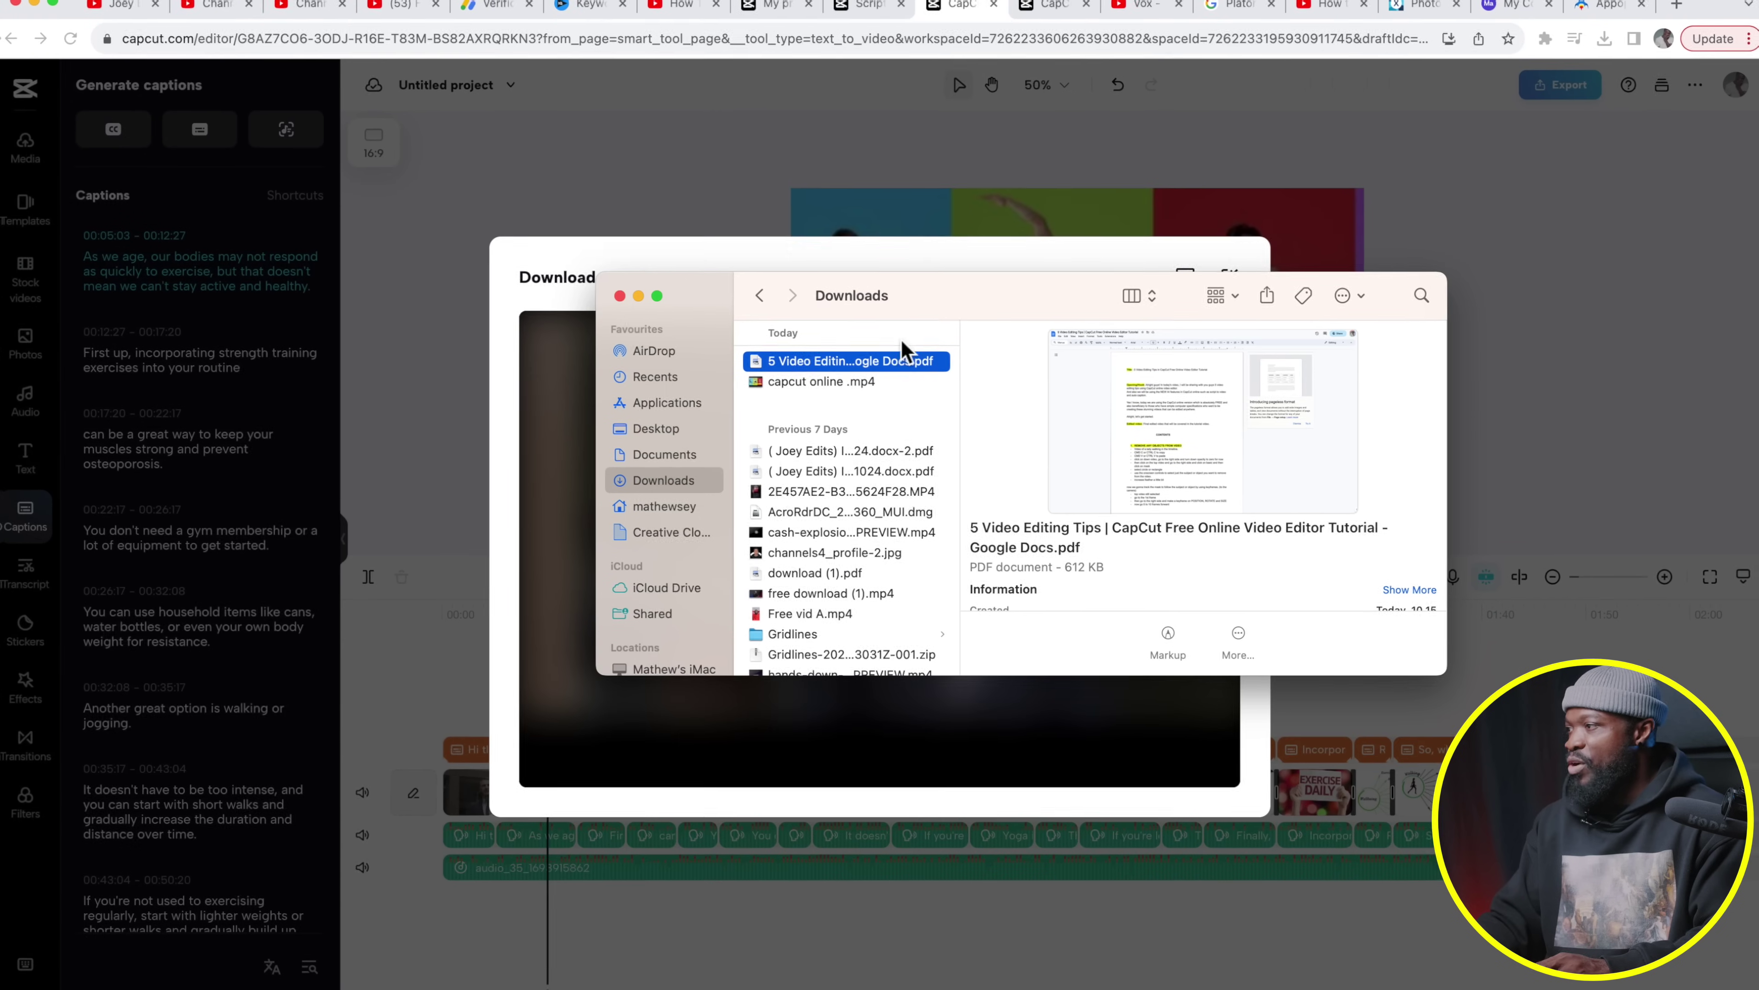
{"action": "left_click", "coordinate": [824, 383]}
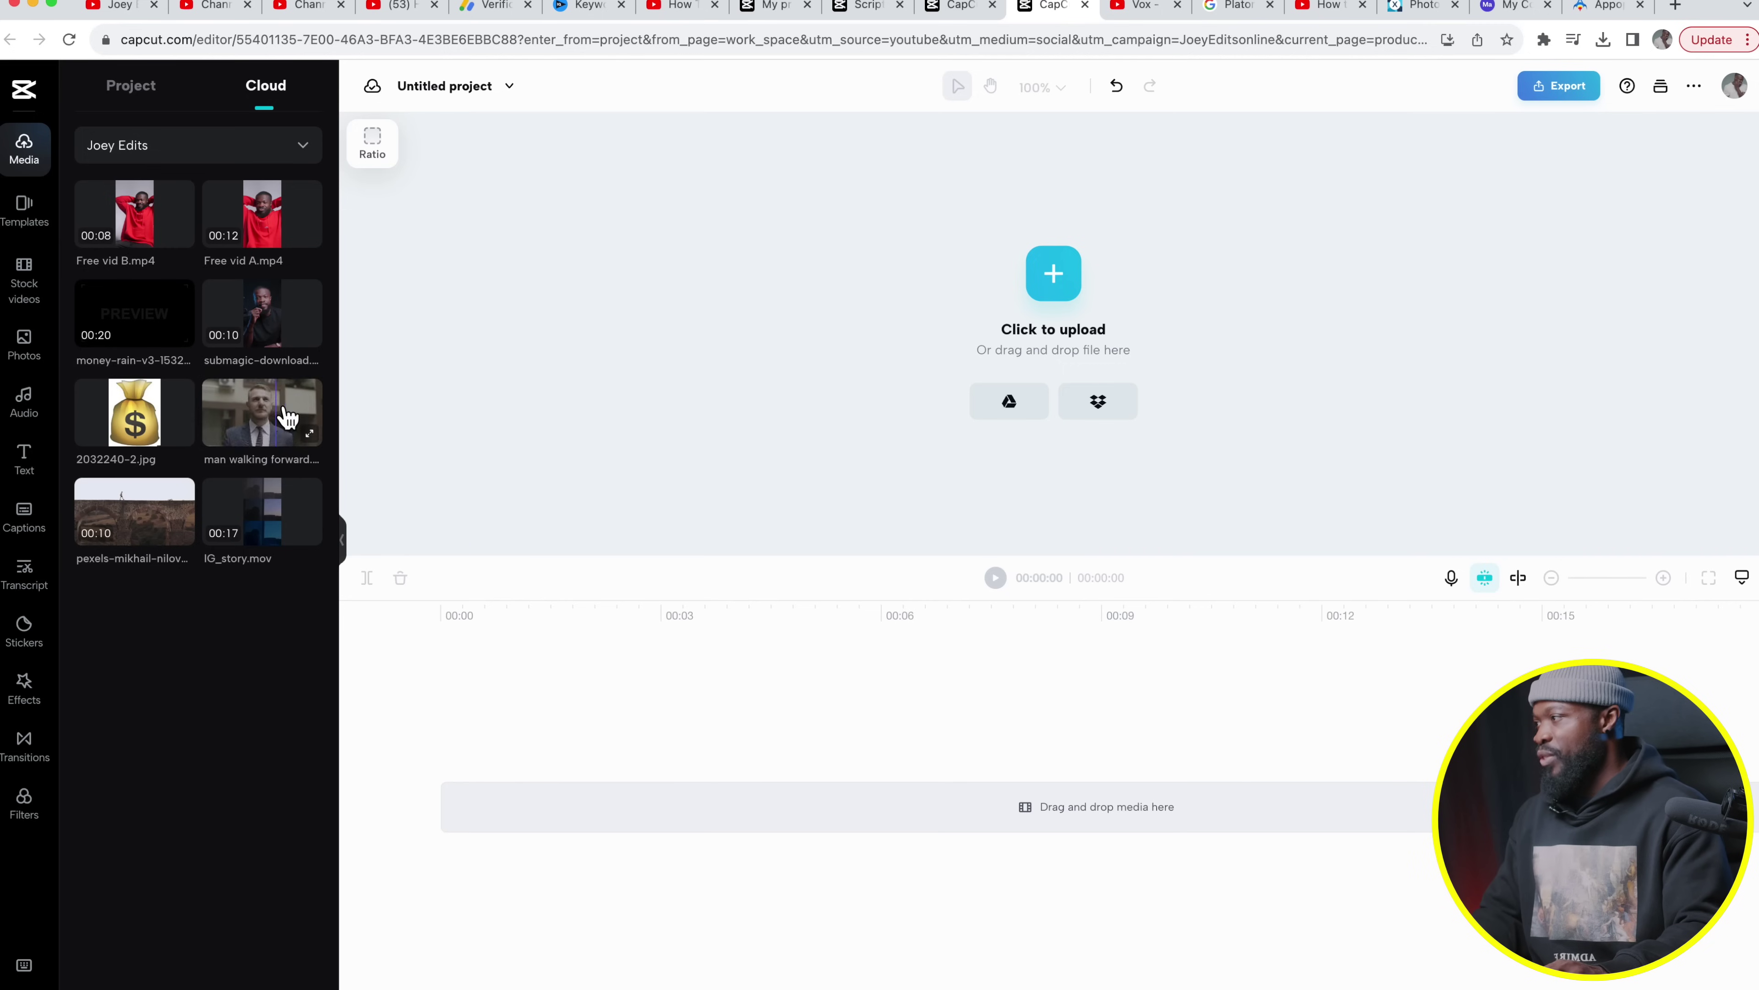
Add the man walking forward clip, switch on Auto removal of its background, and preview it.
{"action": "left_click", "coordinate": [253, 431]}
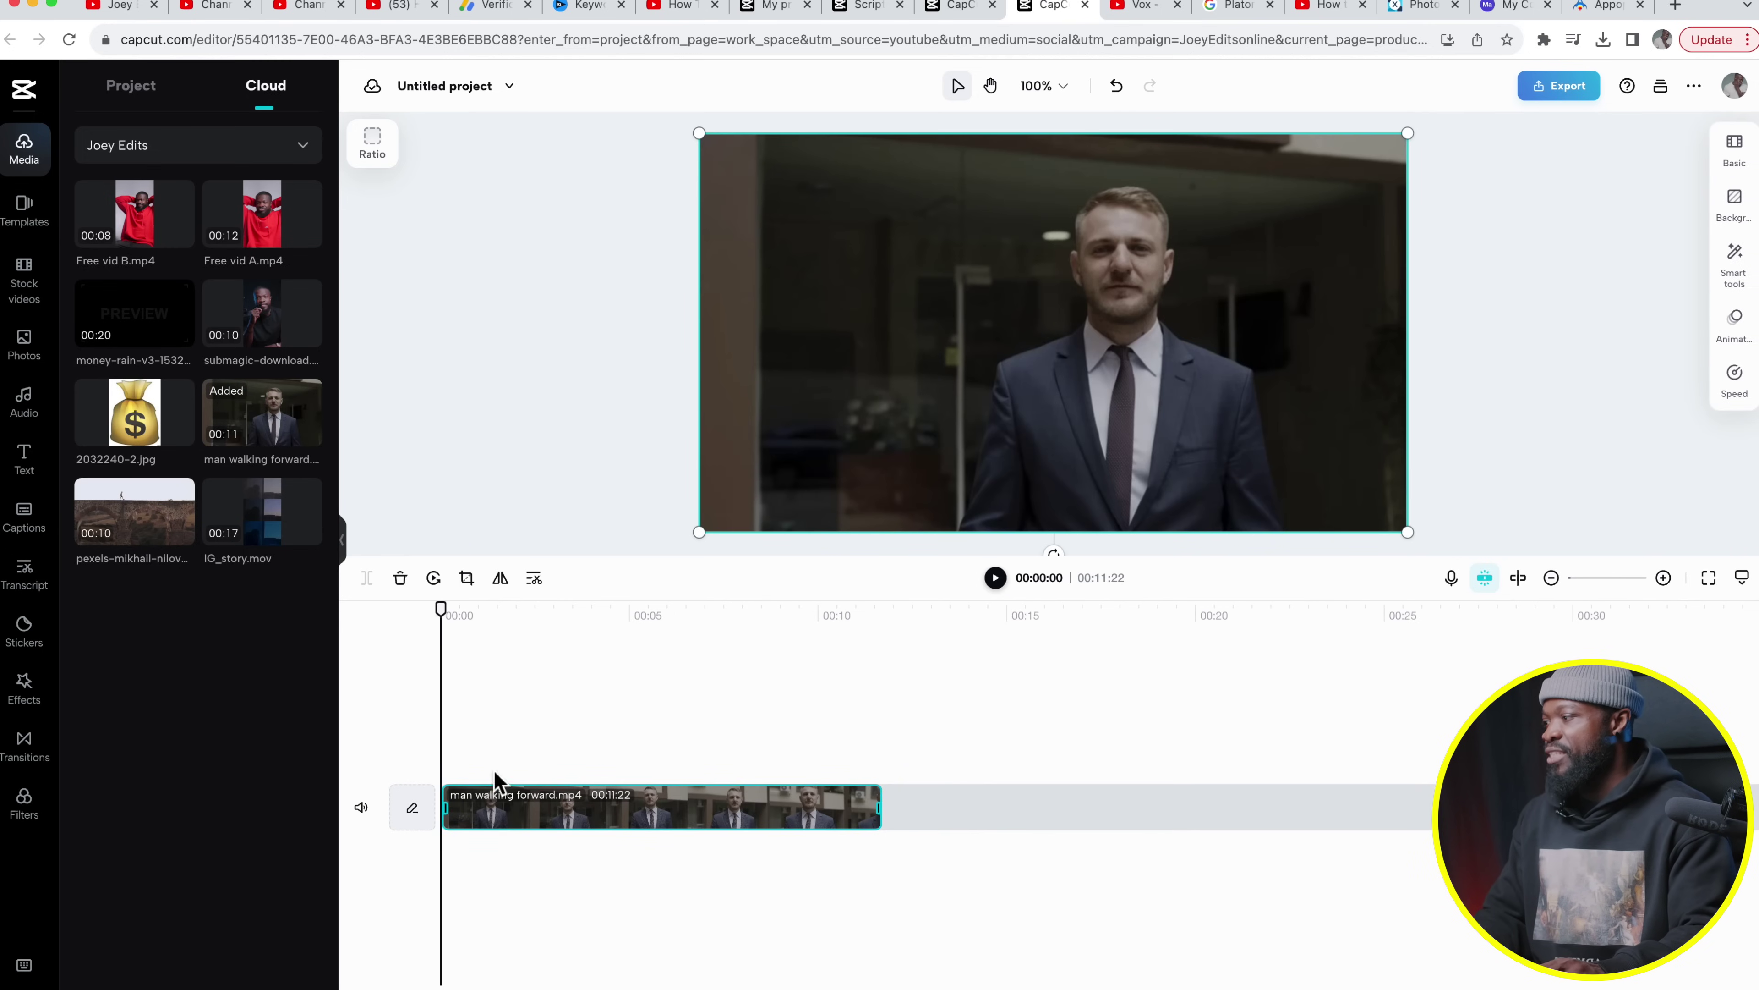
{"action": "left_click", "coordinate": [610, 748]}
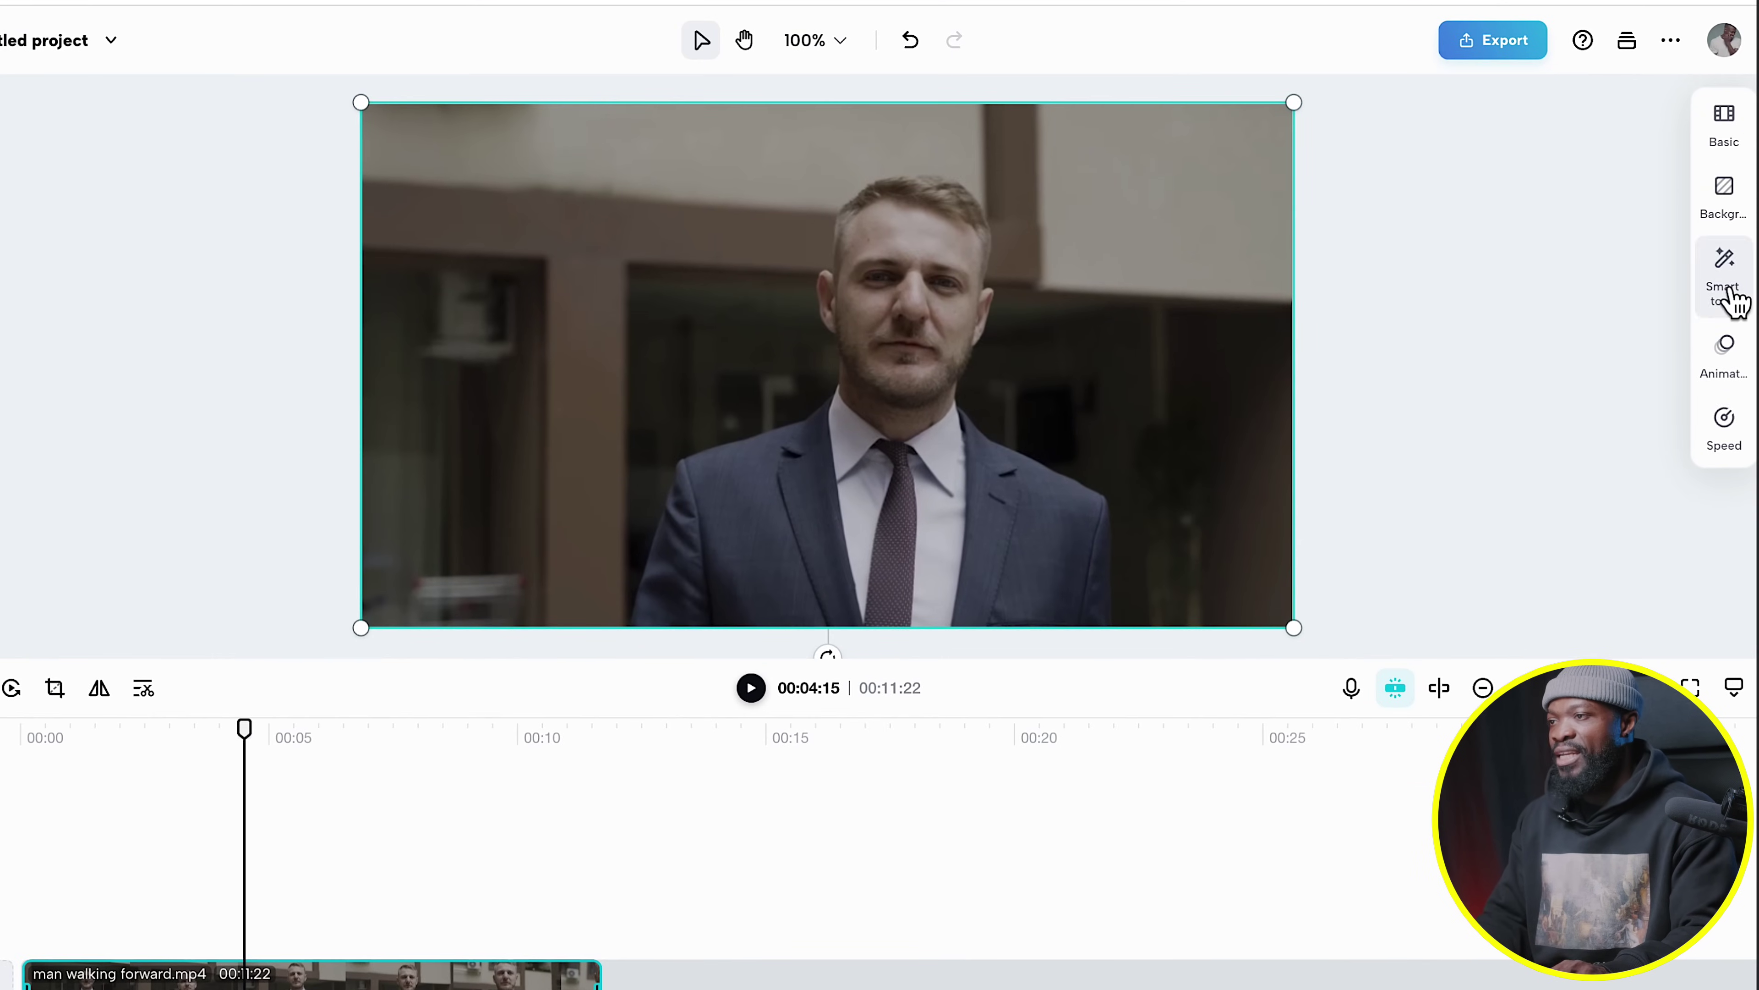
{"action": "left_click", "coordinate": [1725, 291]}
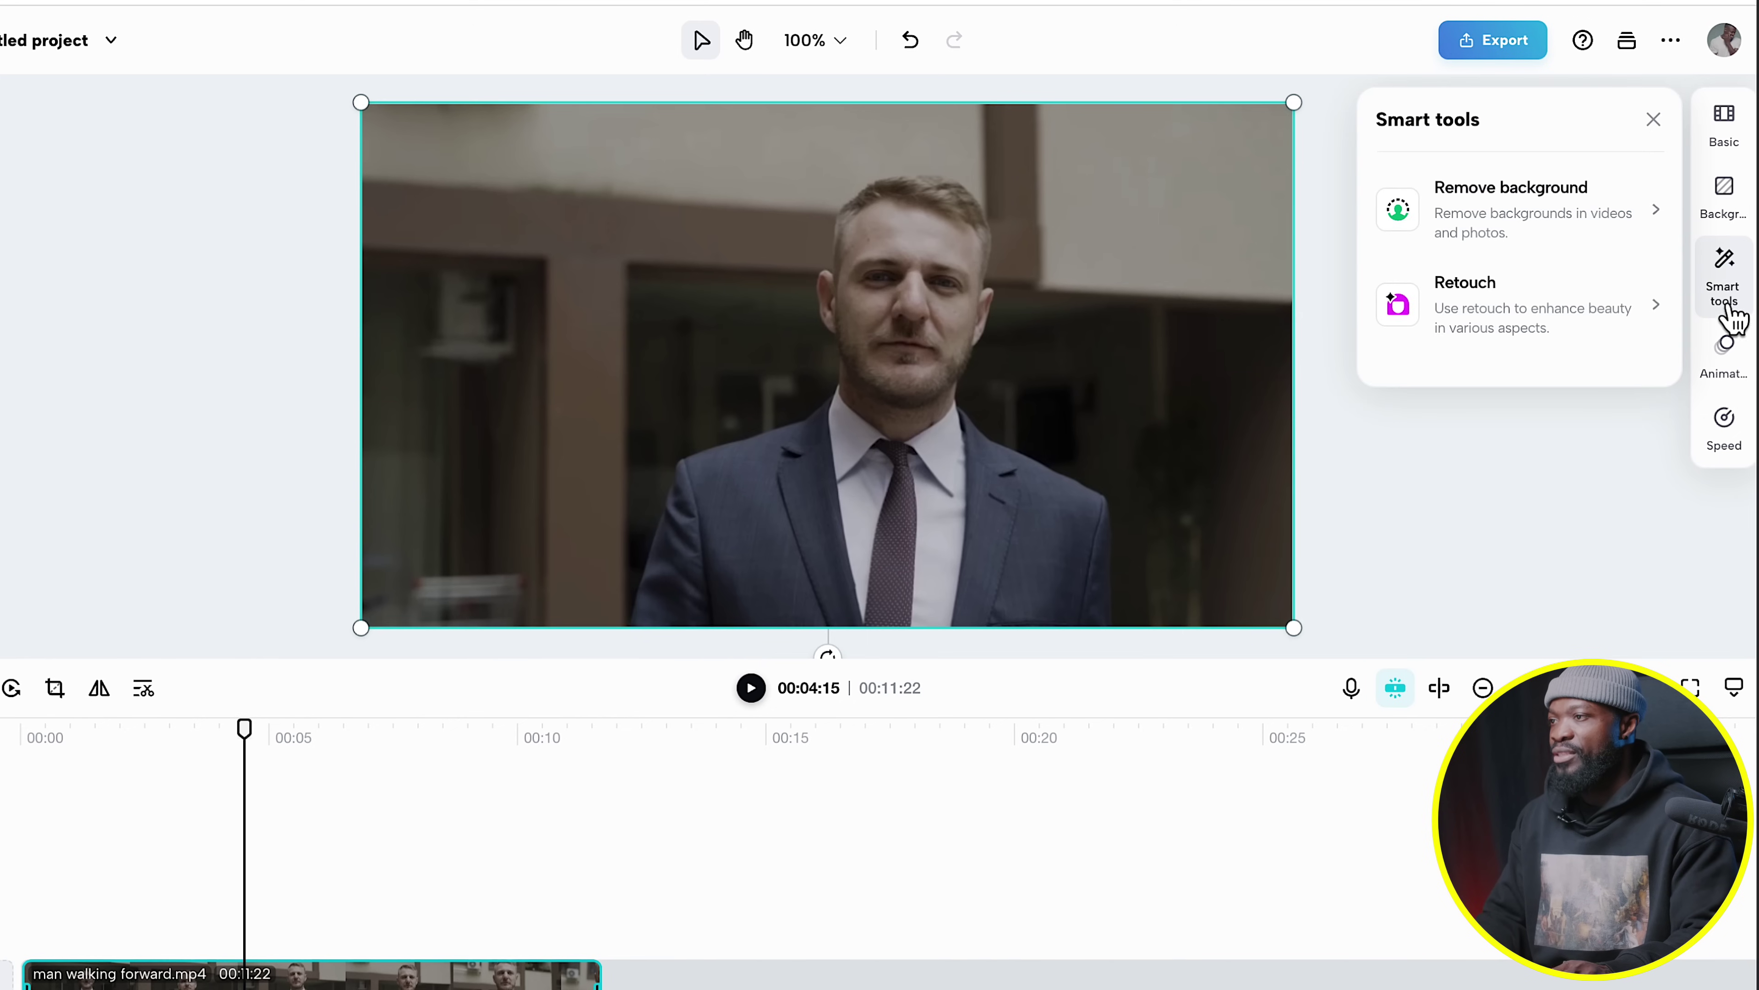
{"action": "mouse_move", "coordinate": [1527, 329]}
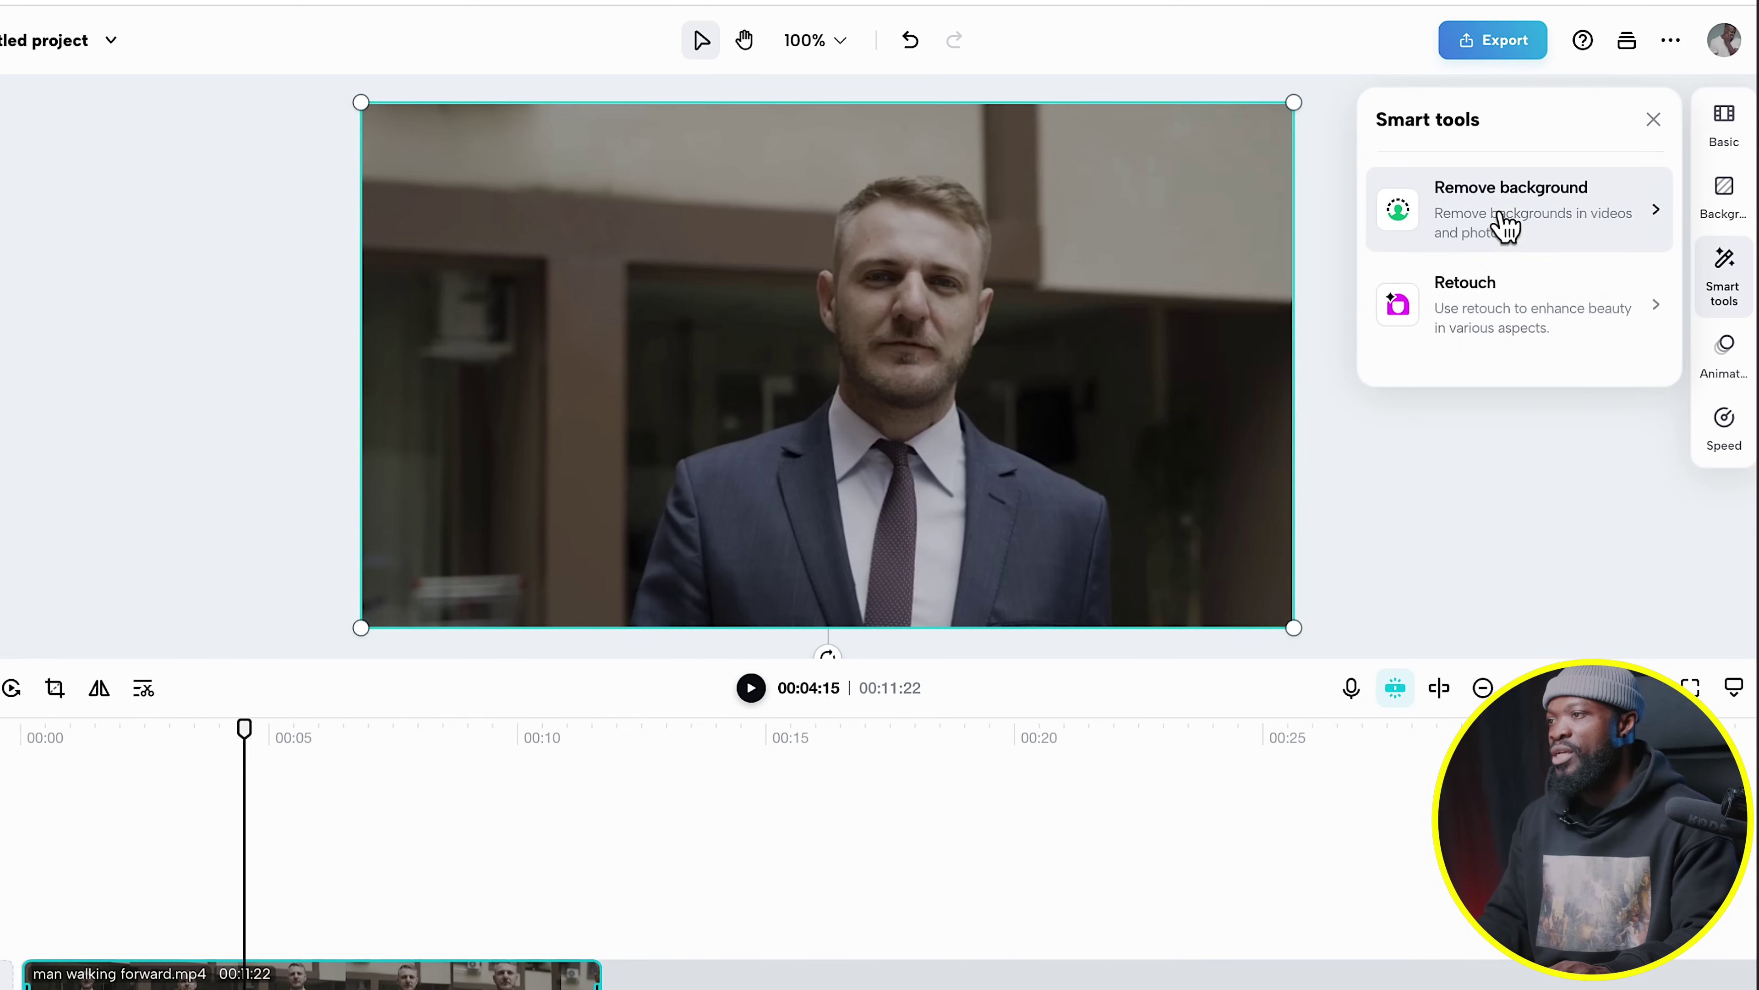
{"action": "mouse_move", "coordinate": [1481, 217]}
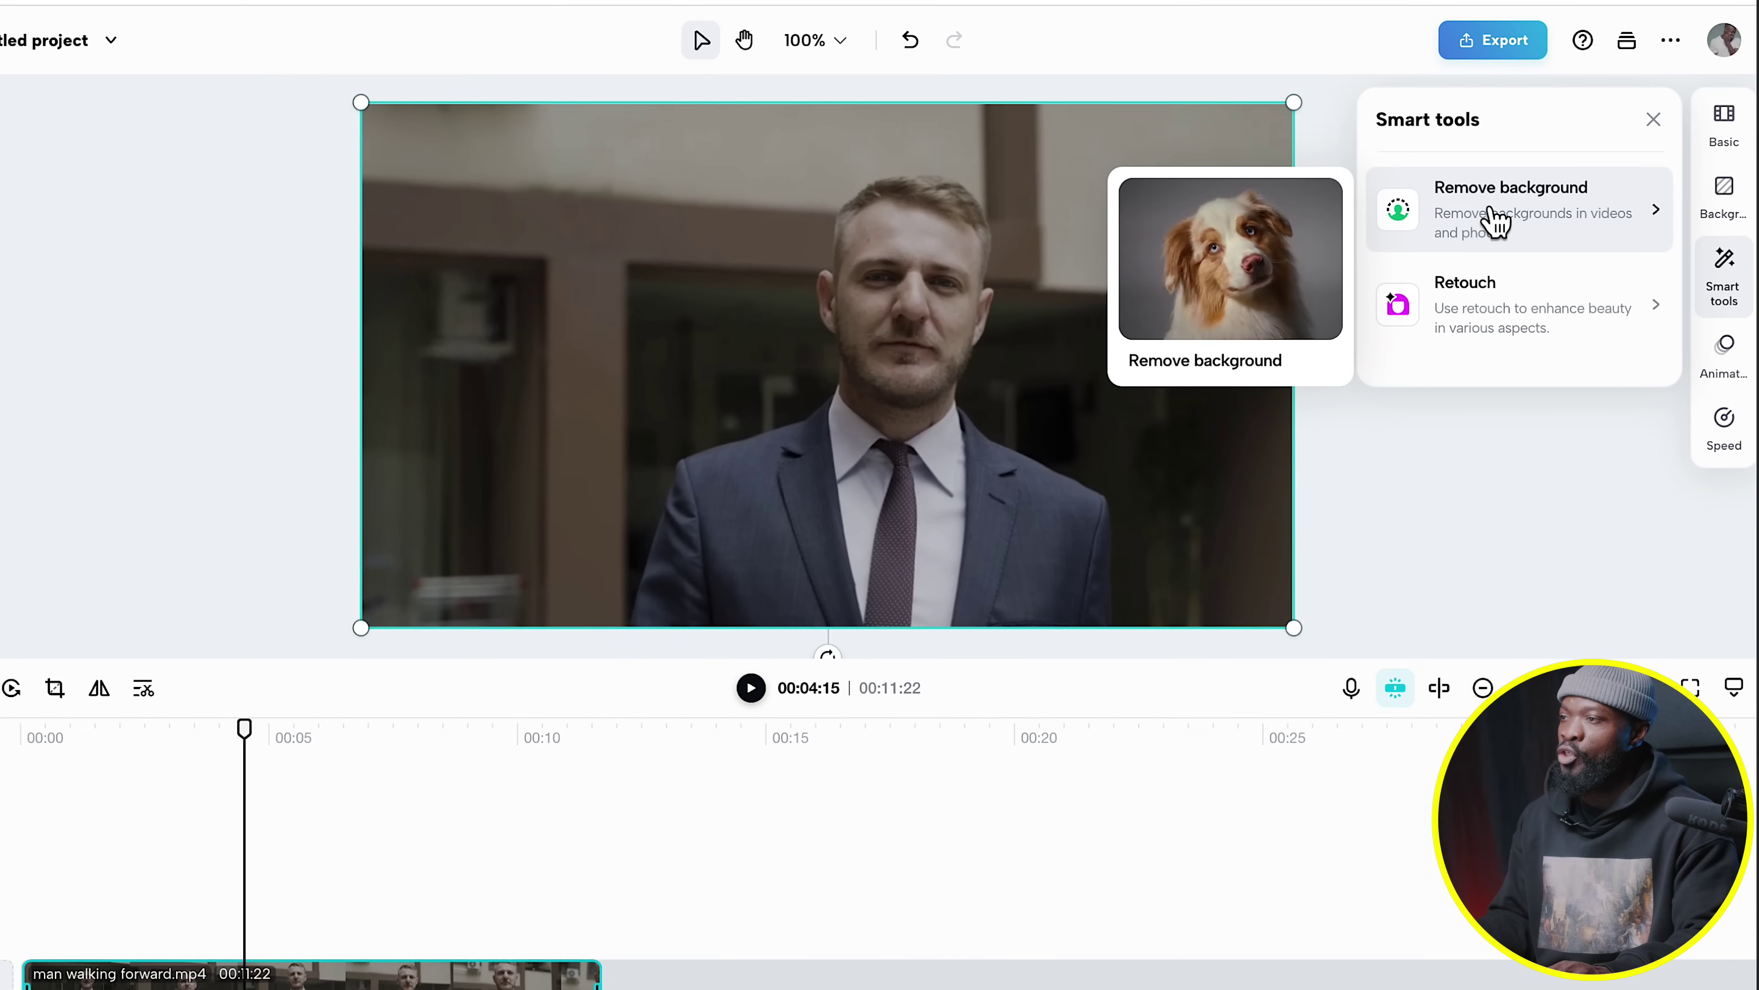
{"action": "left_click", "coordinate": [1497, 220]}
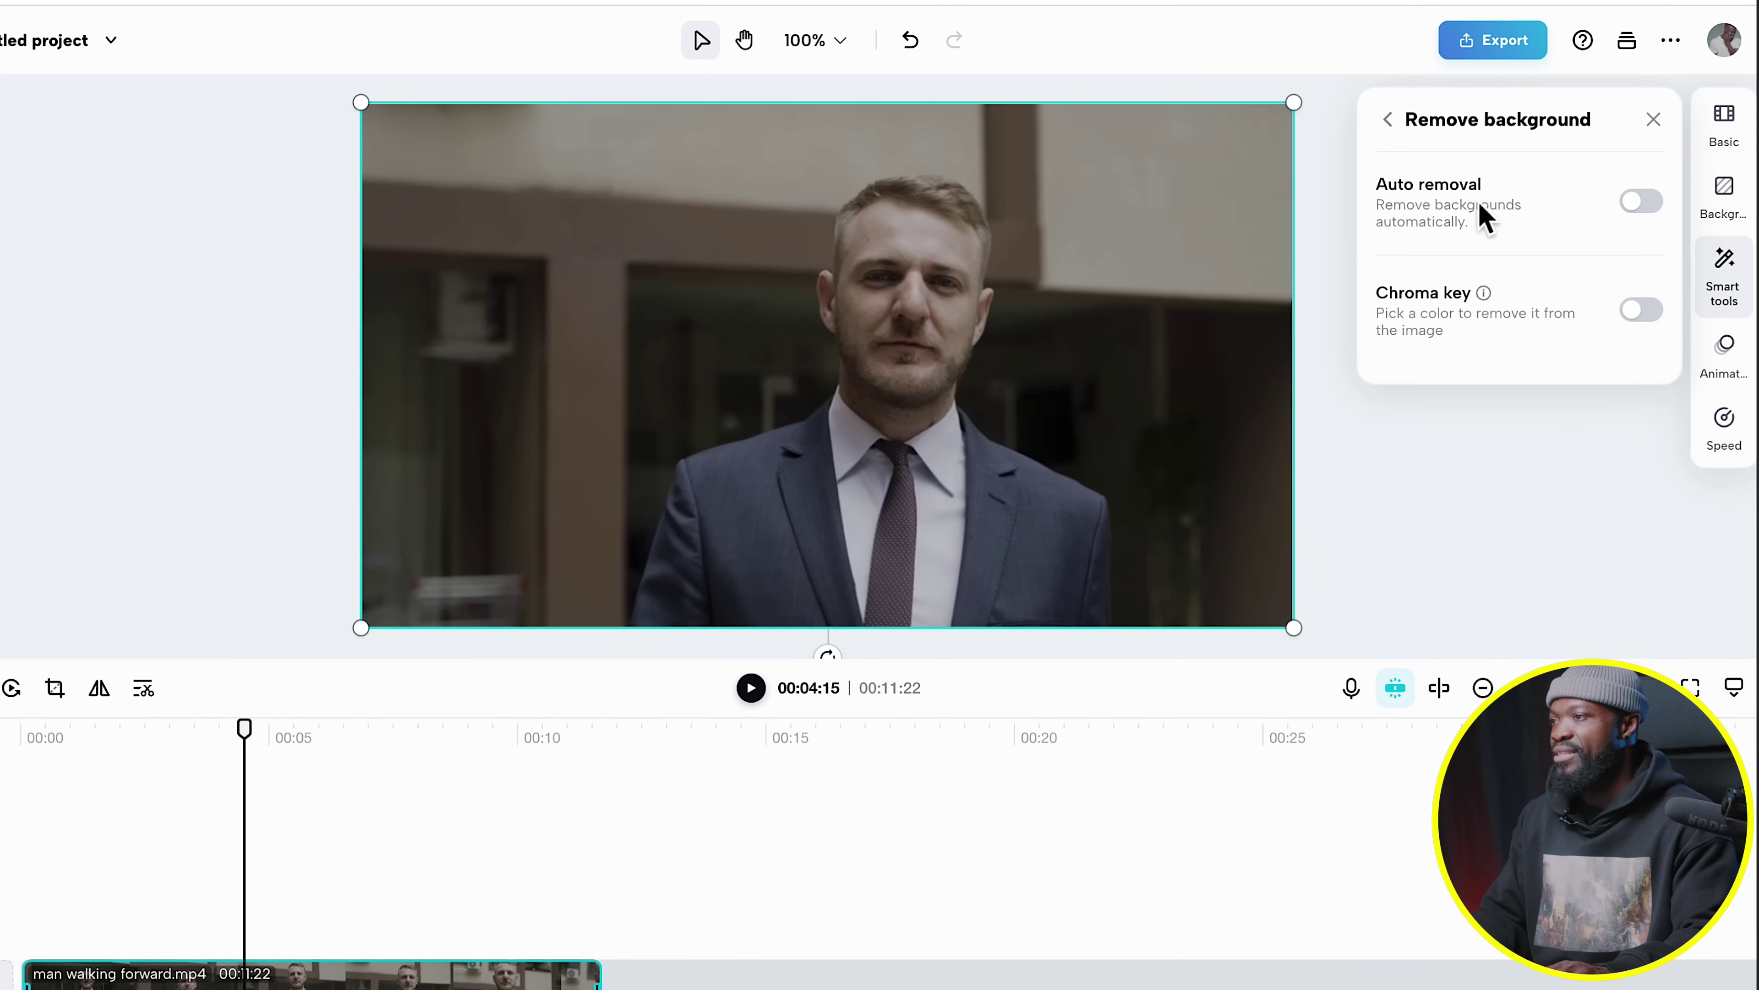
{"action": "left_click", "coordinate": [1641, 202]}
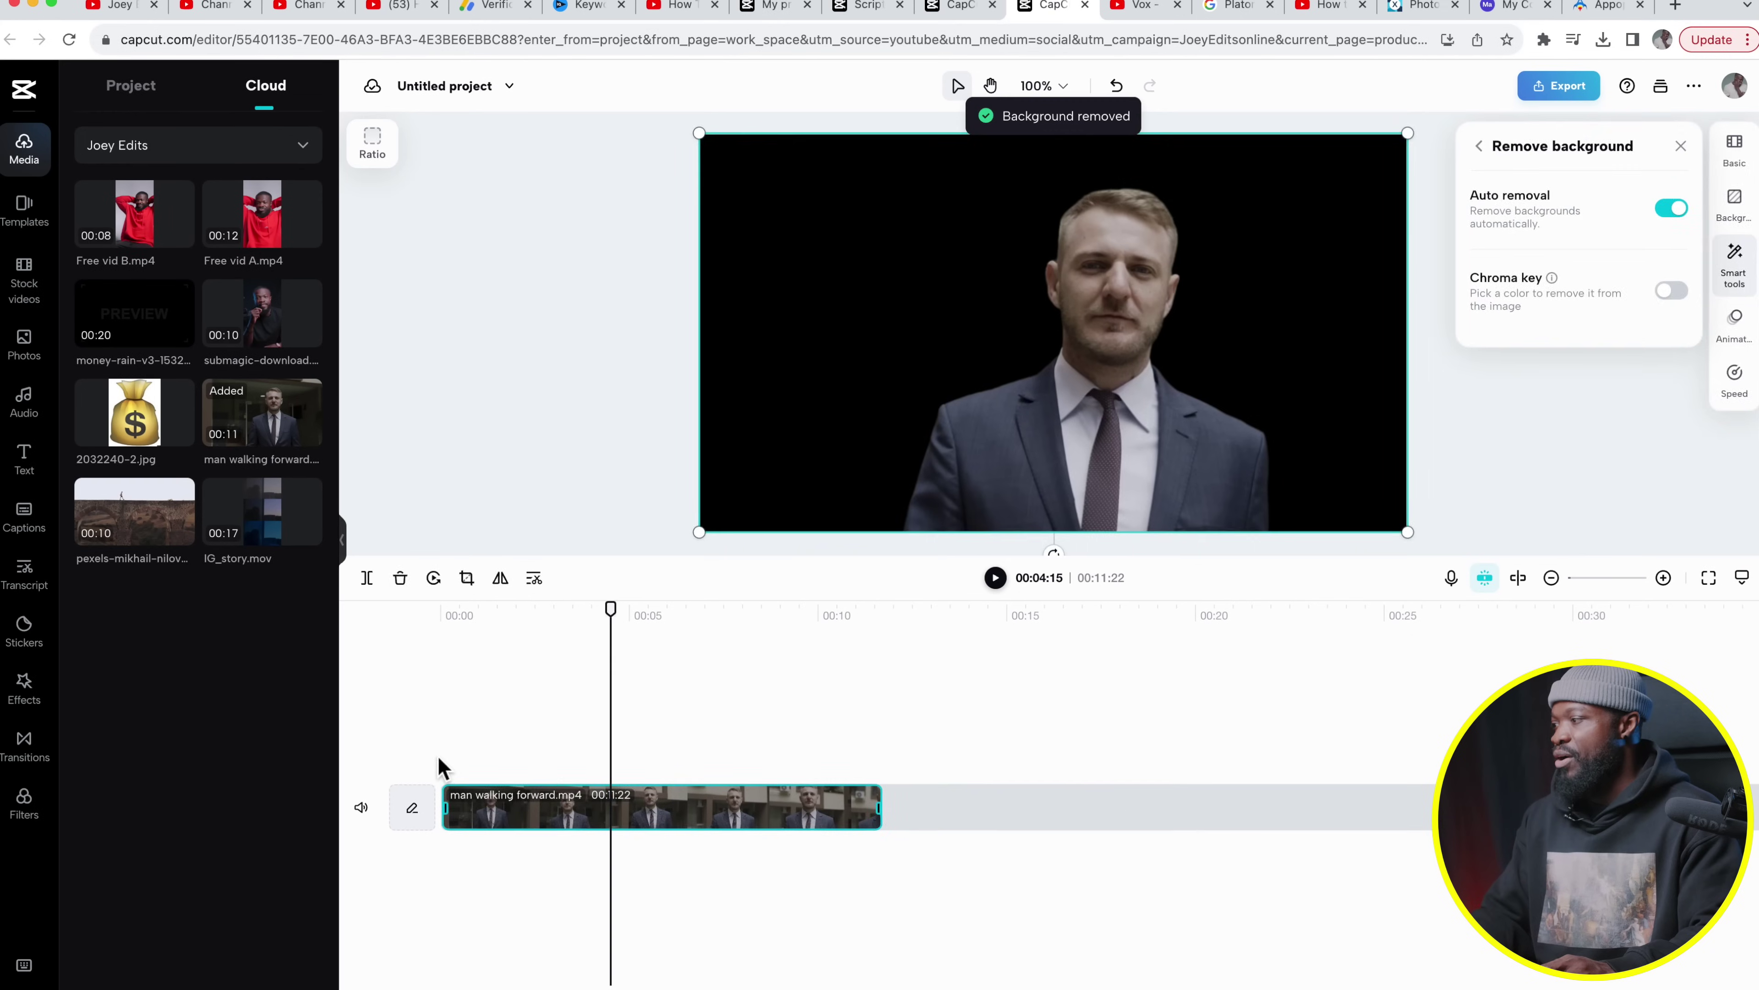
{"action": "key", "text": "space"}
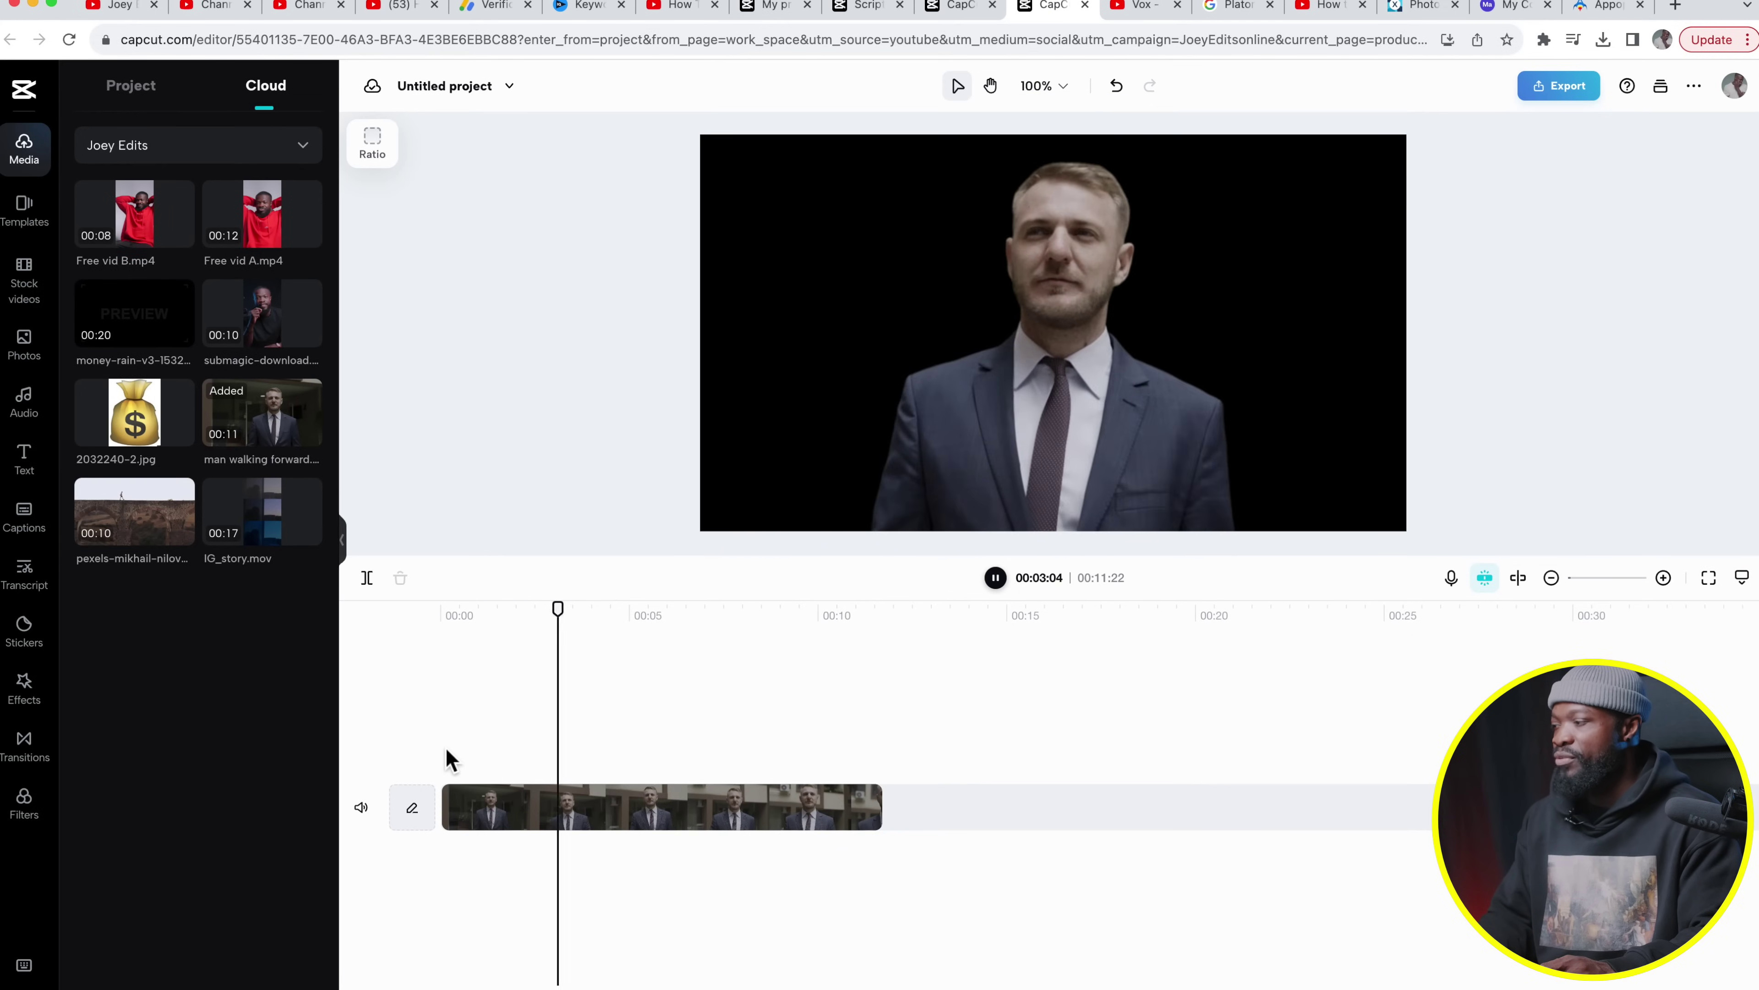
Raise the cut-out man to an upper track and stretch an 'Add heading' text across the clip beneath.
{"action": "left_click", "coordinate": [643, 789]}
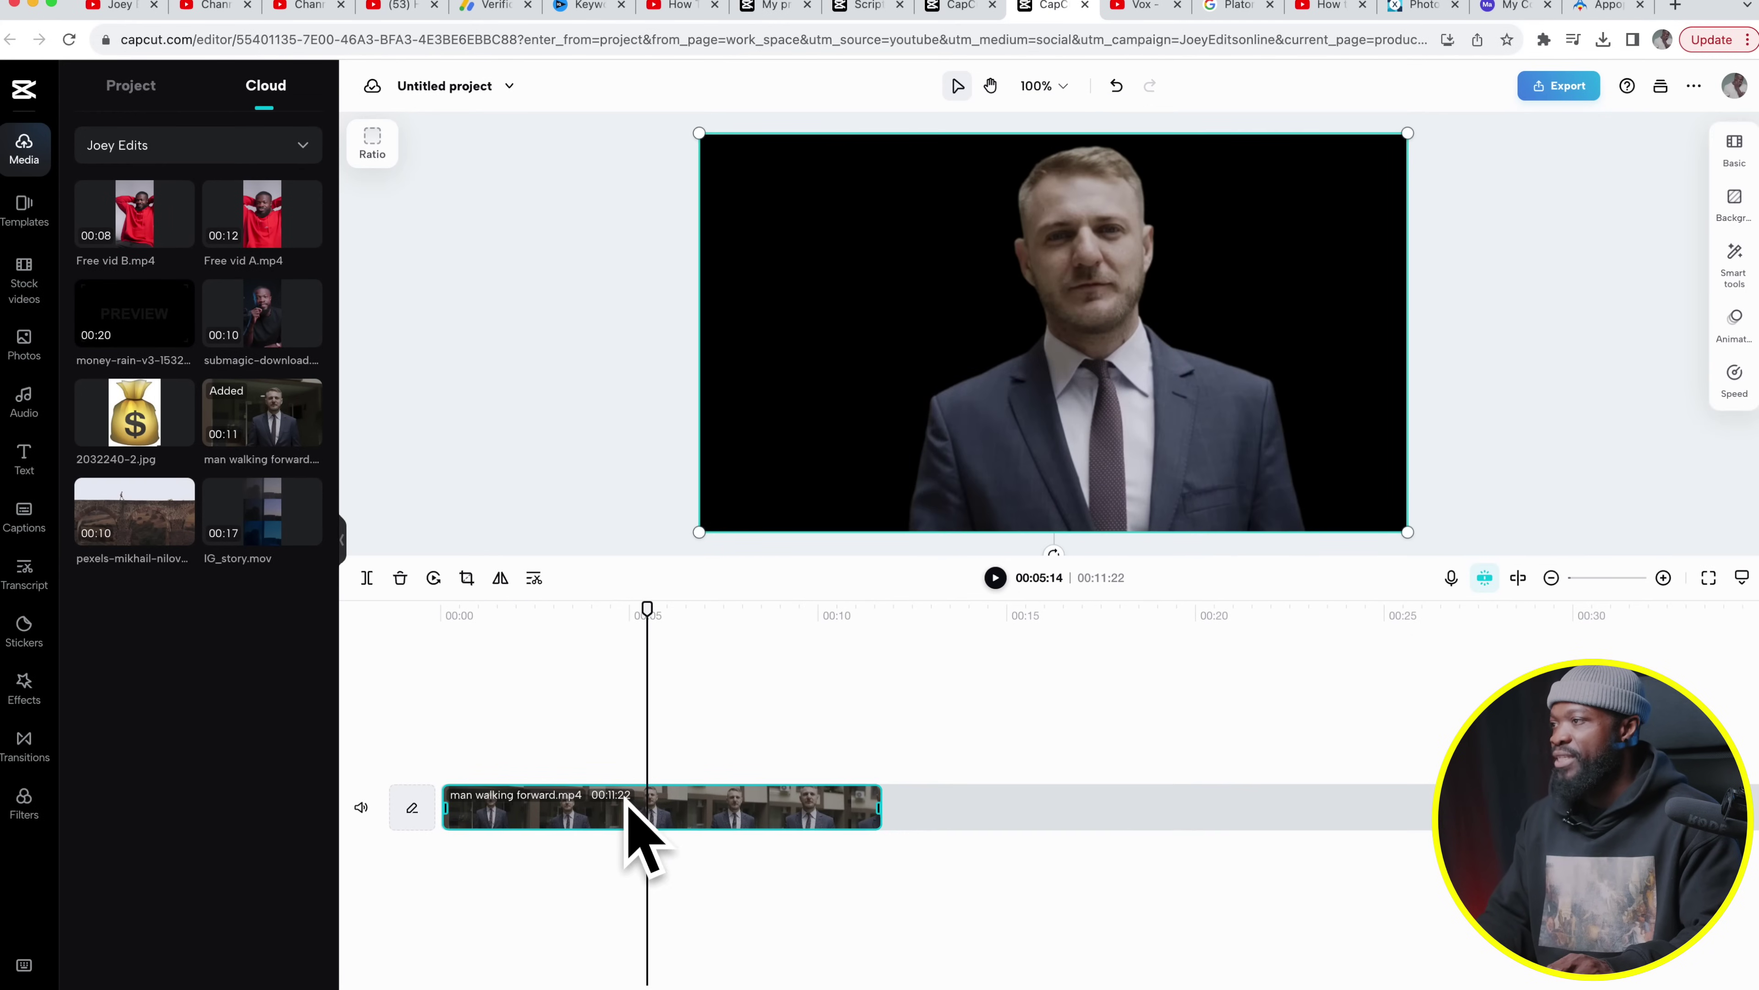
{"action": "left_click_drag", "start_coordinate": [632, 807], "coordinate": [635, 764]}
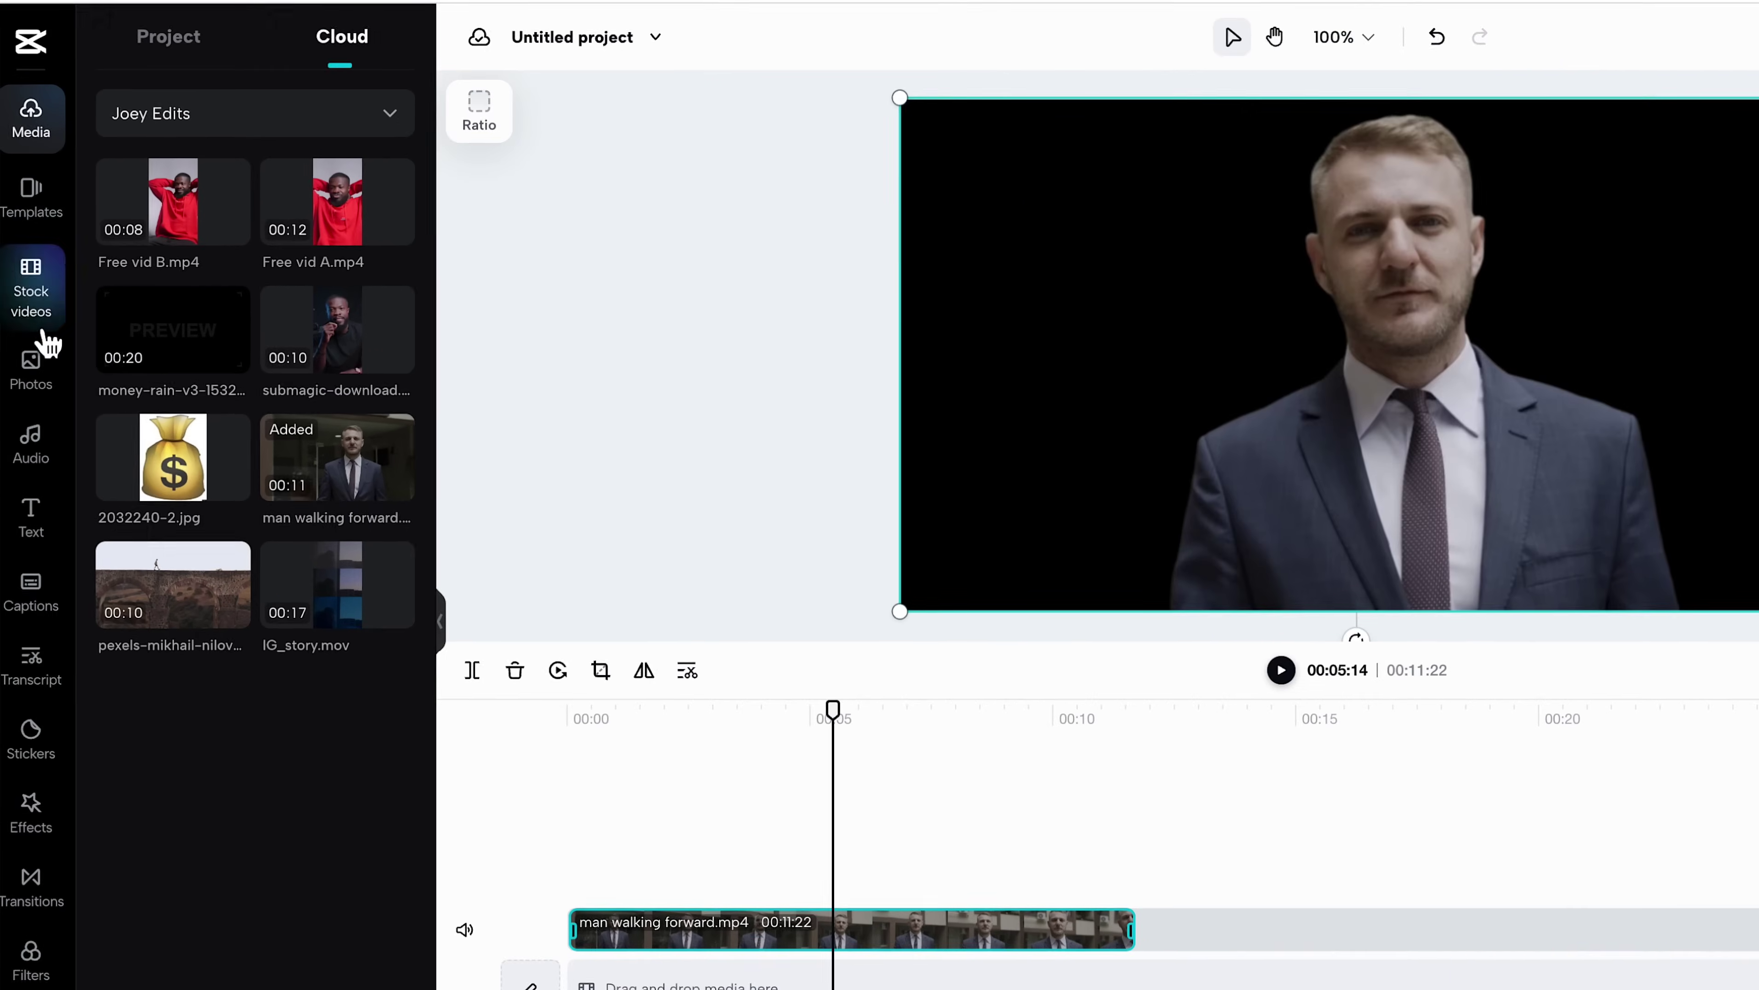
{"action": "left_click", "coordinate": [26, 478]}
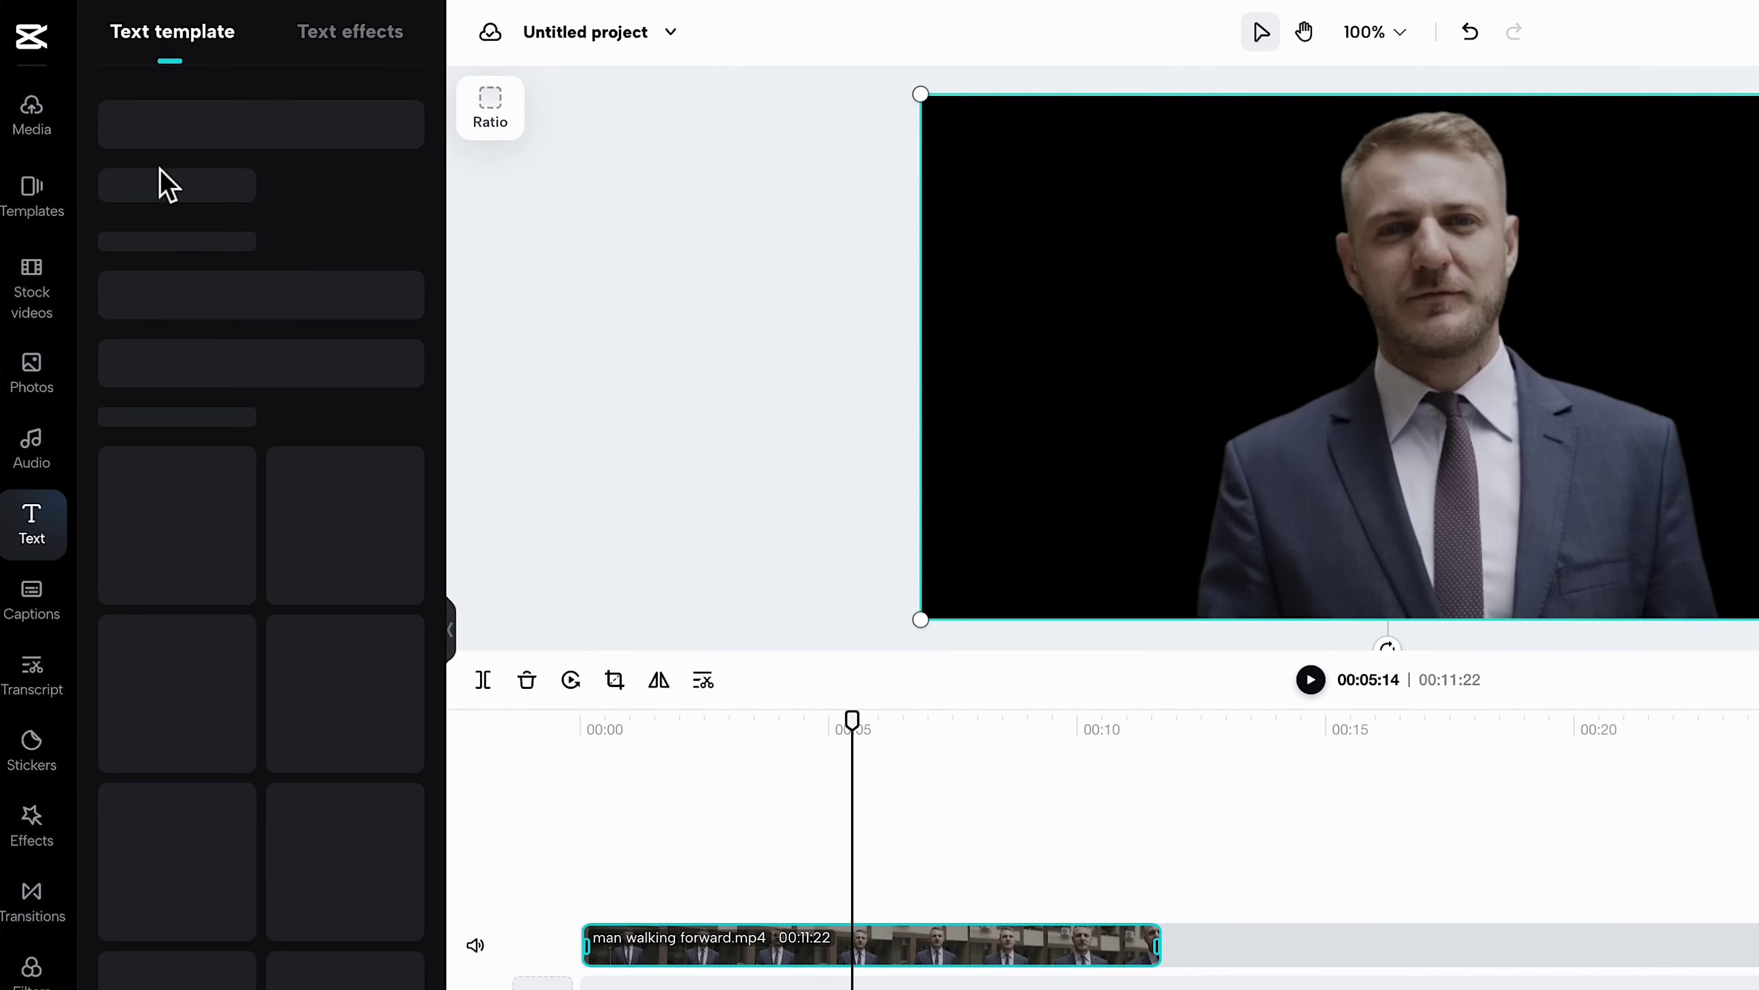
{"action": "left_click_drag", "start_coordinate": [244, 232], "coordinate": [585, 882]}
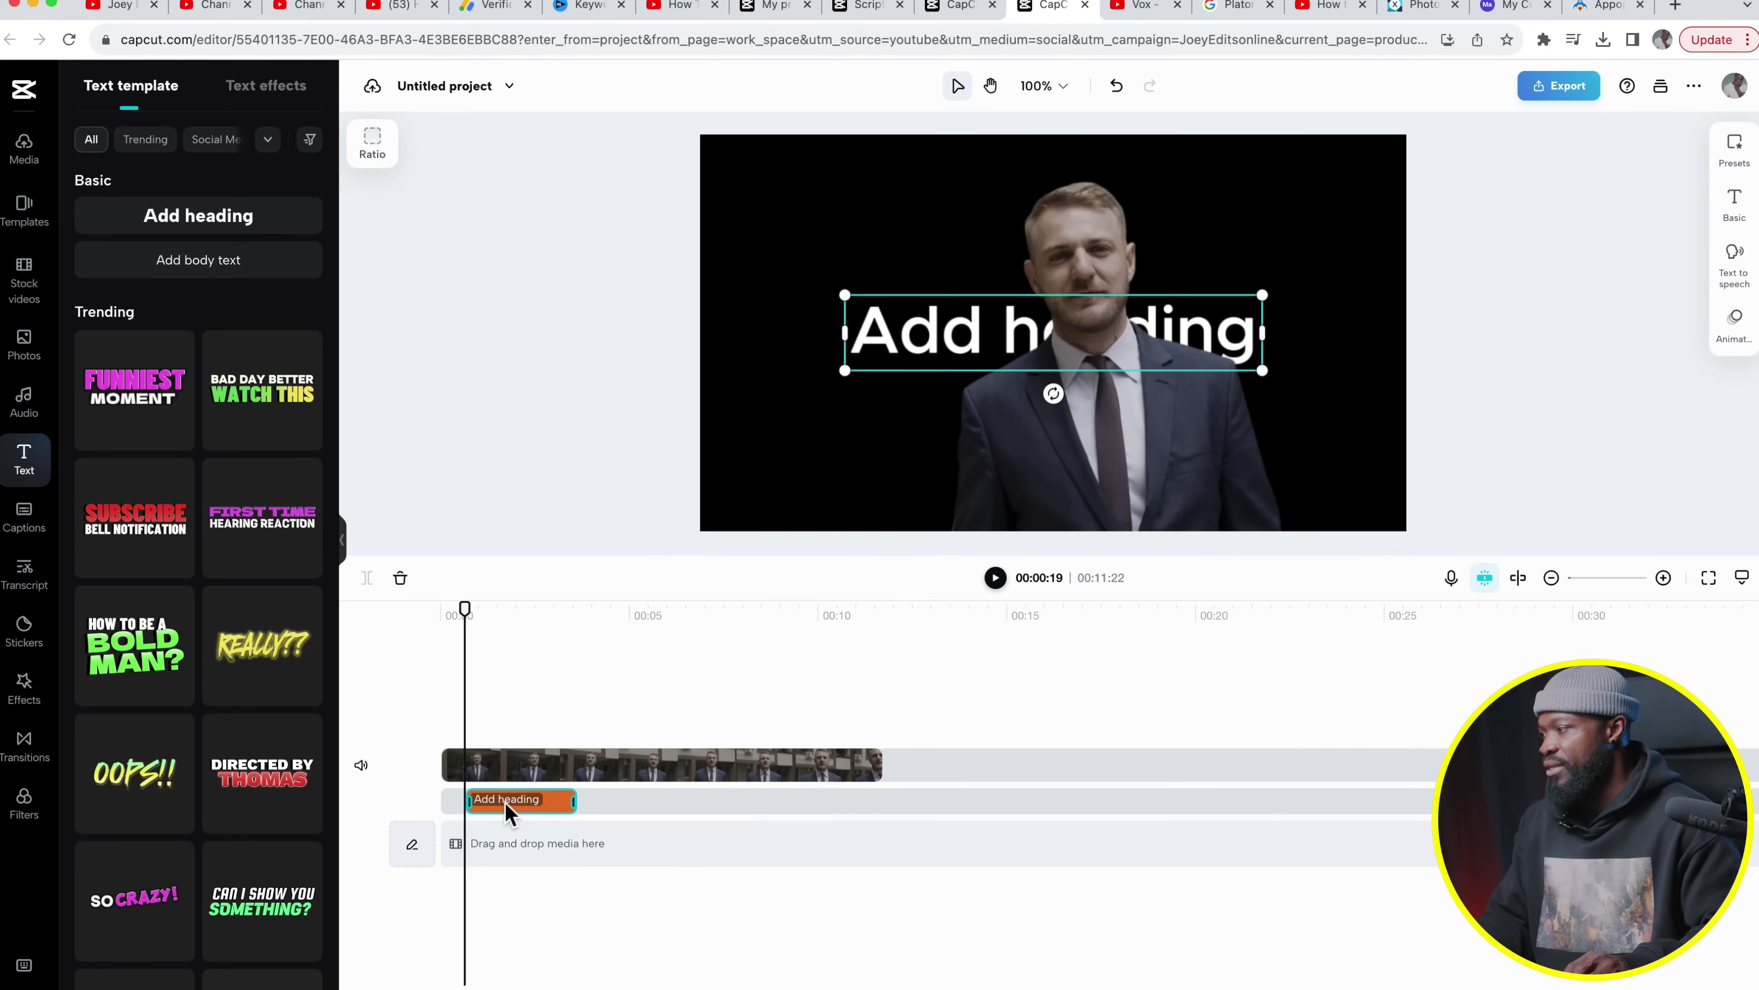
{"action": "left_click_drag", "start_coordinate": [573, 803], "coordinate": [881, 803]}
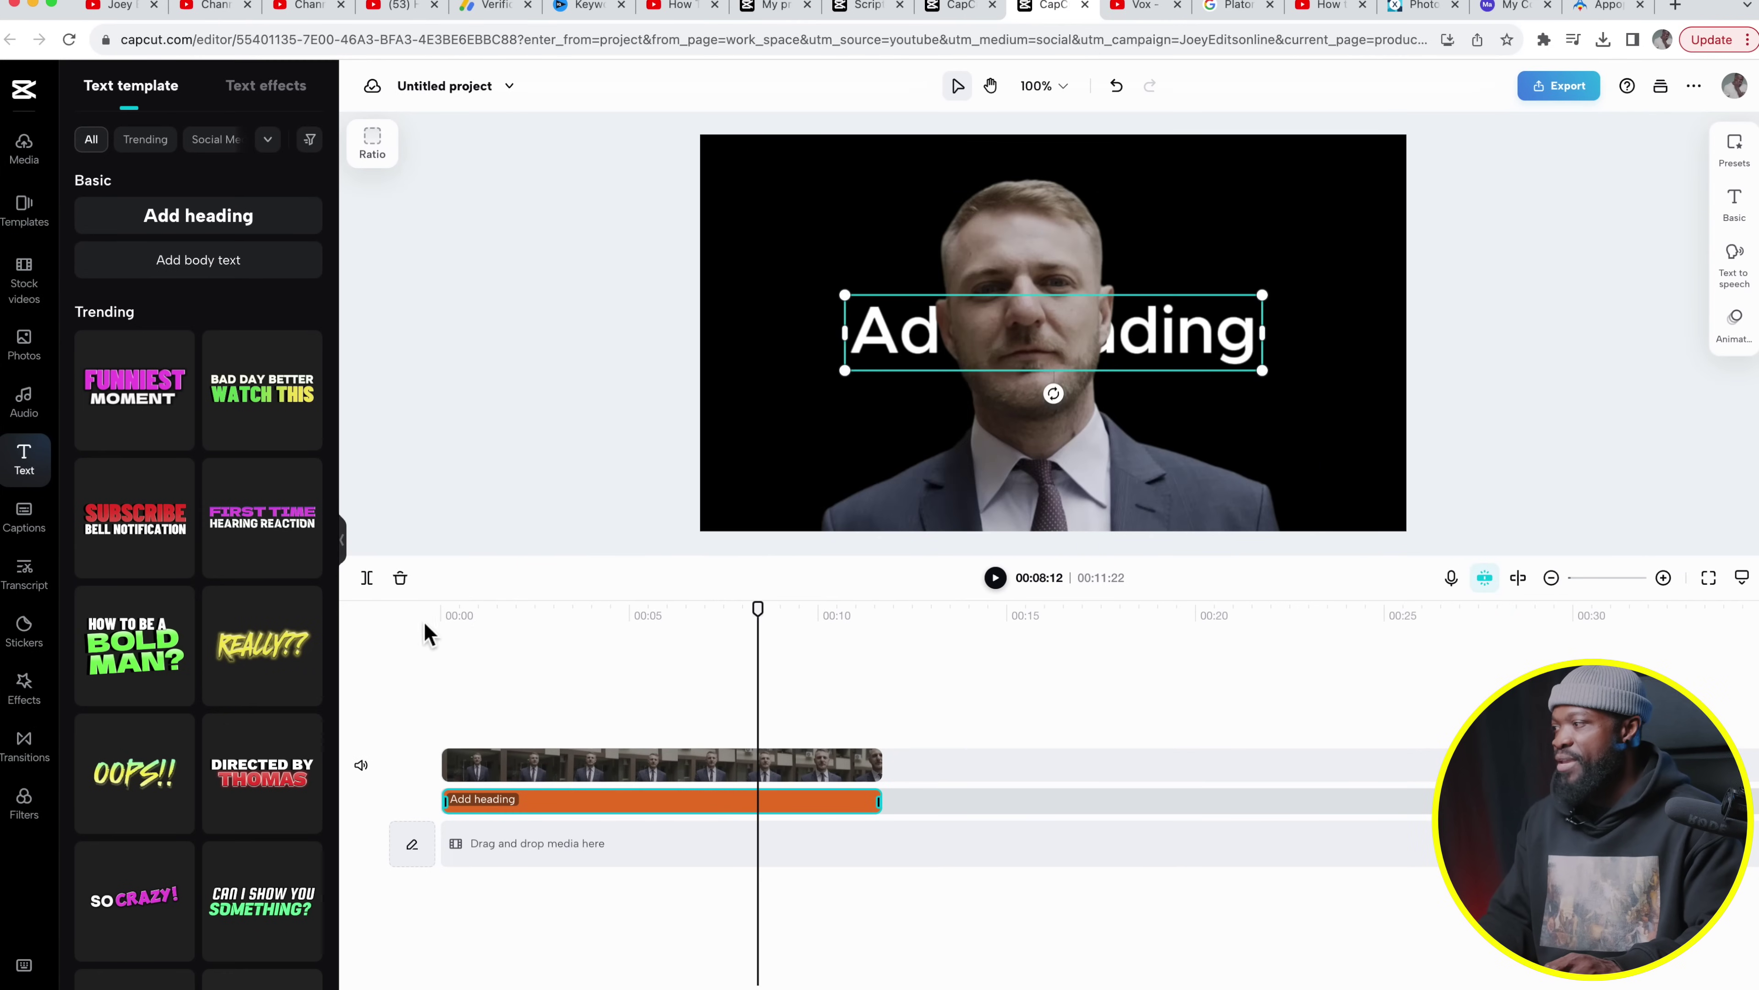
{"action": "left_click", "coordinate": [457, 611]}
{"action": "left_click", "coordinate": [530, 611]}
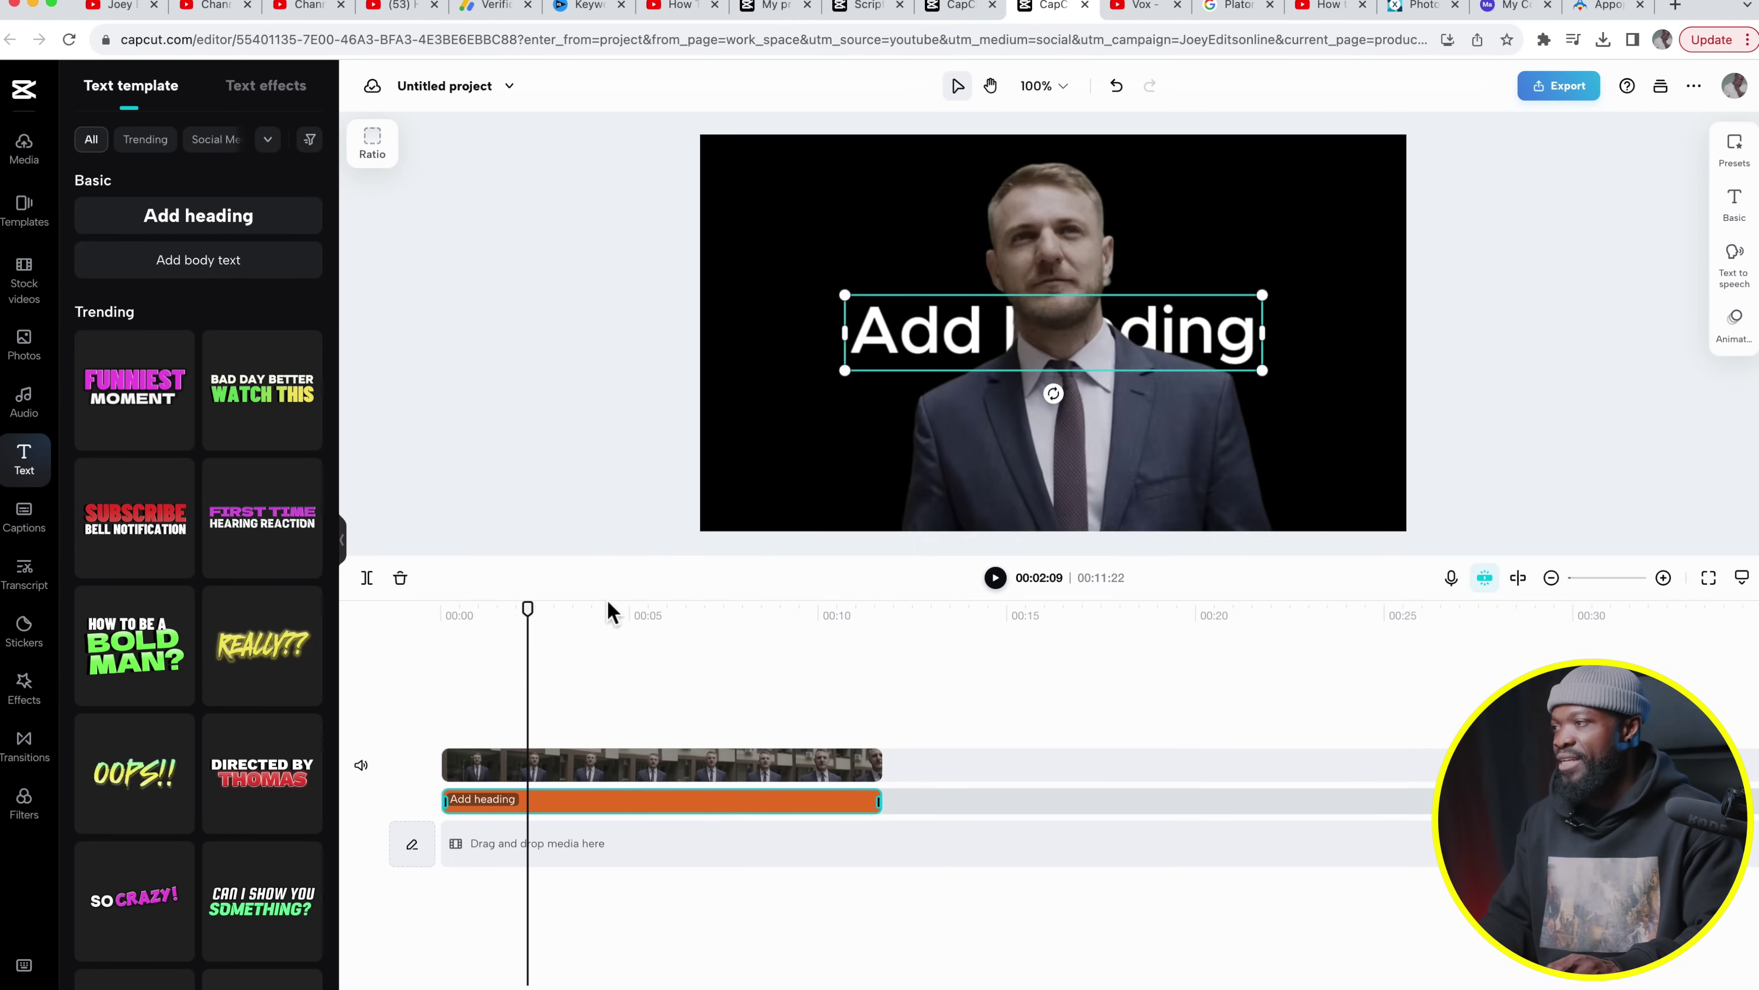
{"action": "left_click", "coordinate": [685, 622]}
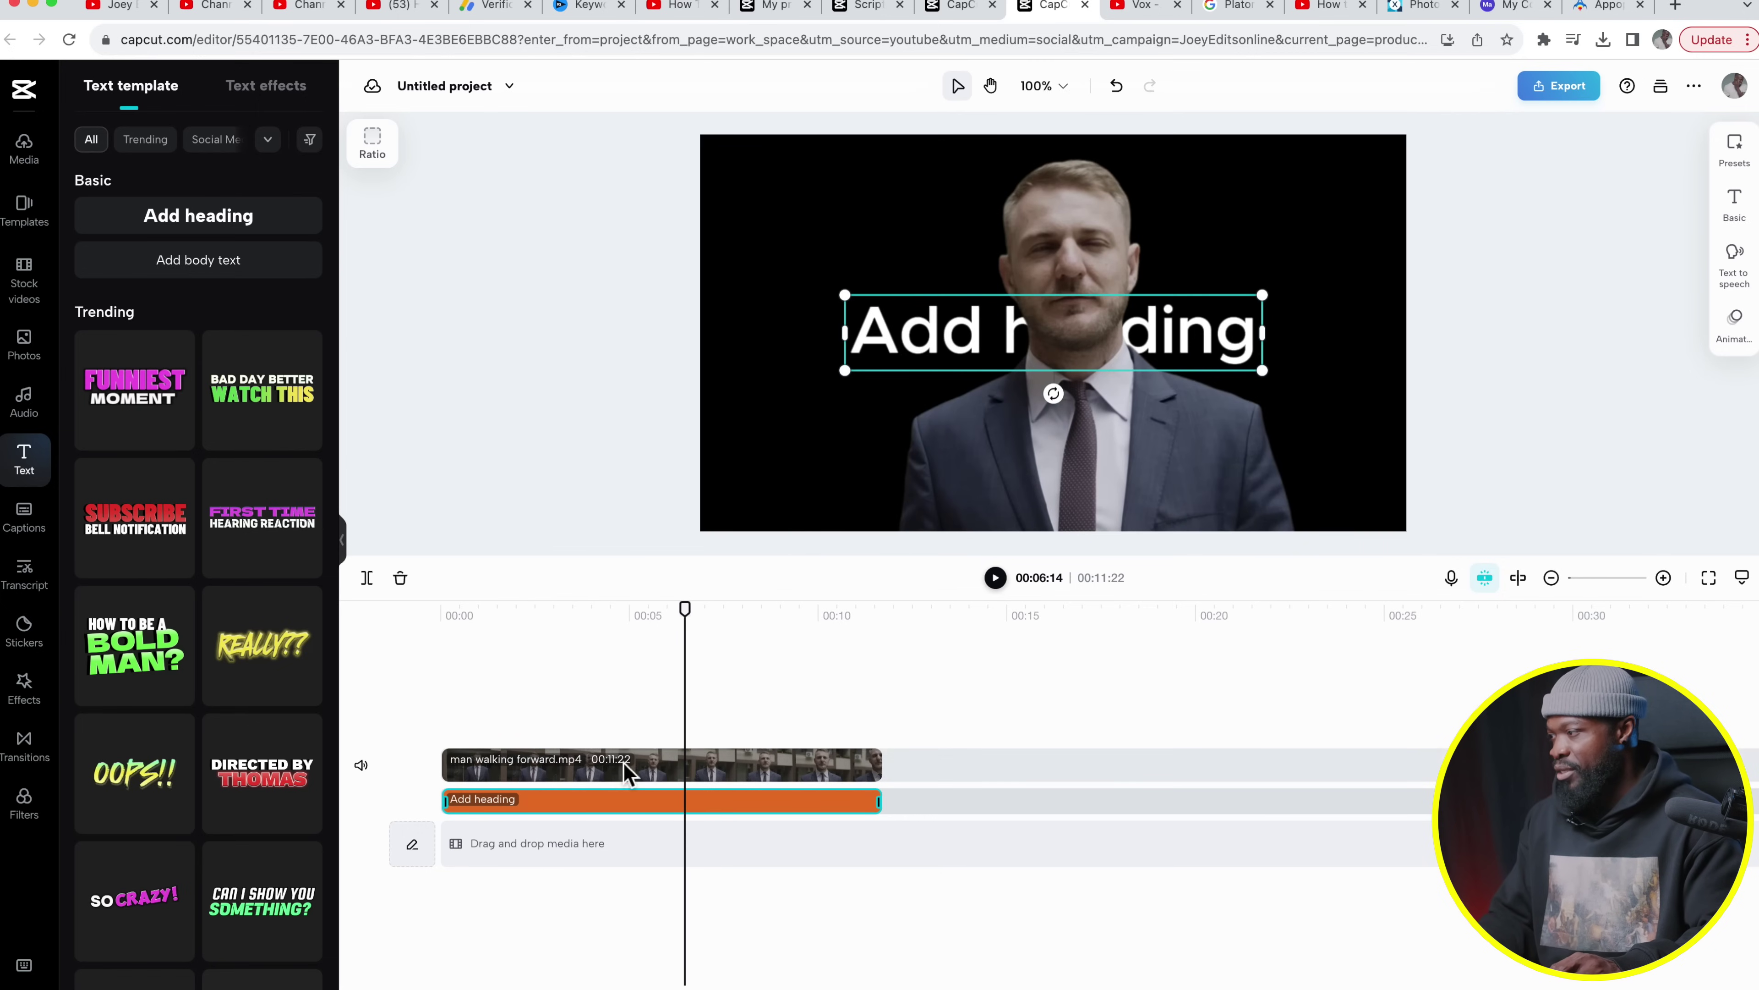
{"action": "left_click", "coordinate": [652, 771]}
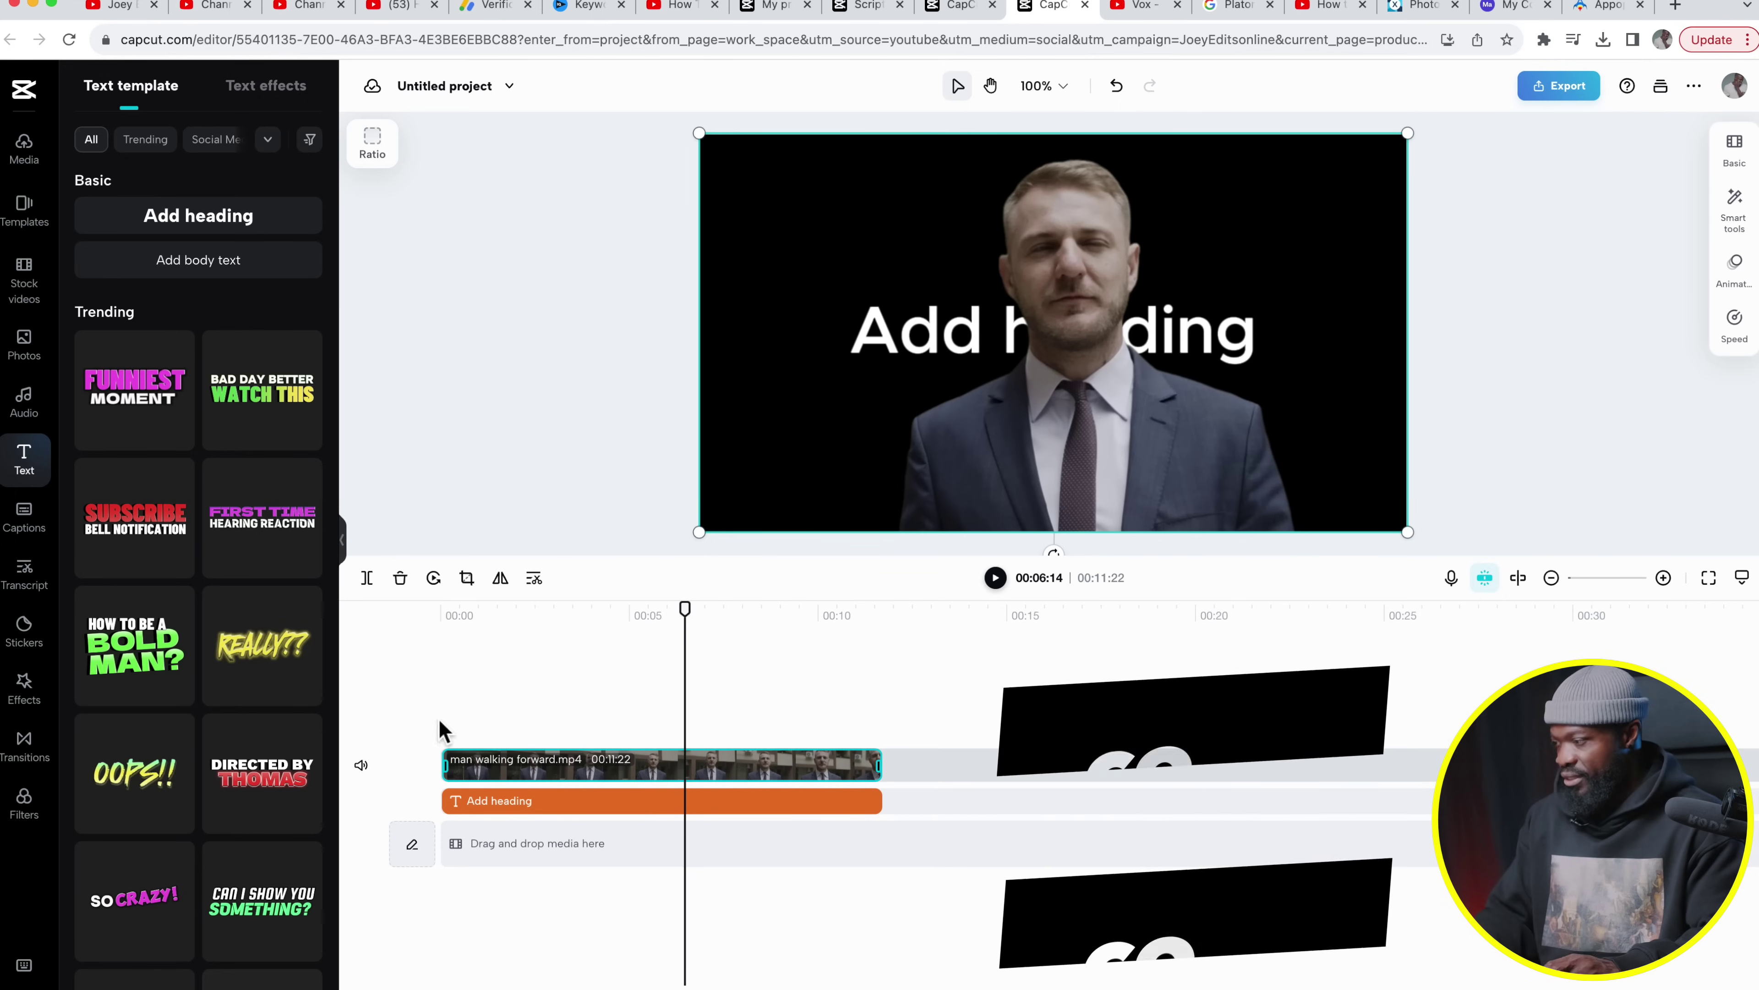
Paste a copy of the man clip onto the bottom track at 00:00 and turn off its Auto removal.
{"action": "key", "text": "super+v"}
{"action": "left_click", "coordinate": [777, 752]}
{"action": "left_click_drag", "start_coordinate": [777, 752], "coordinate": [553, 870]}
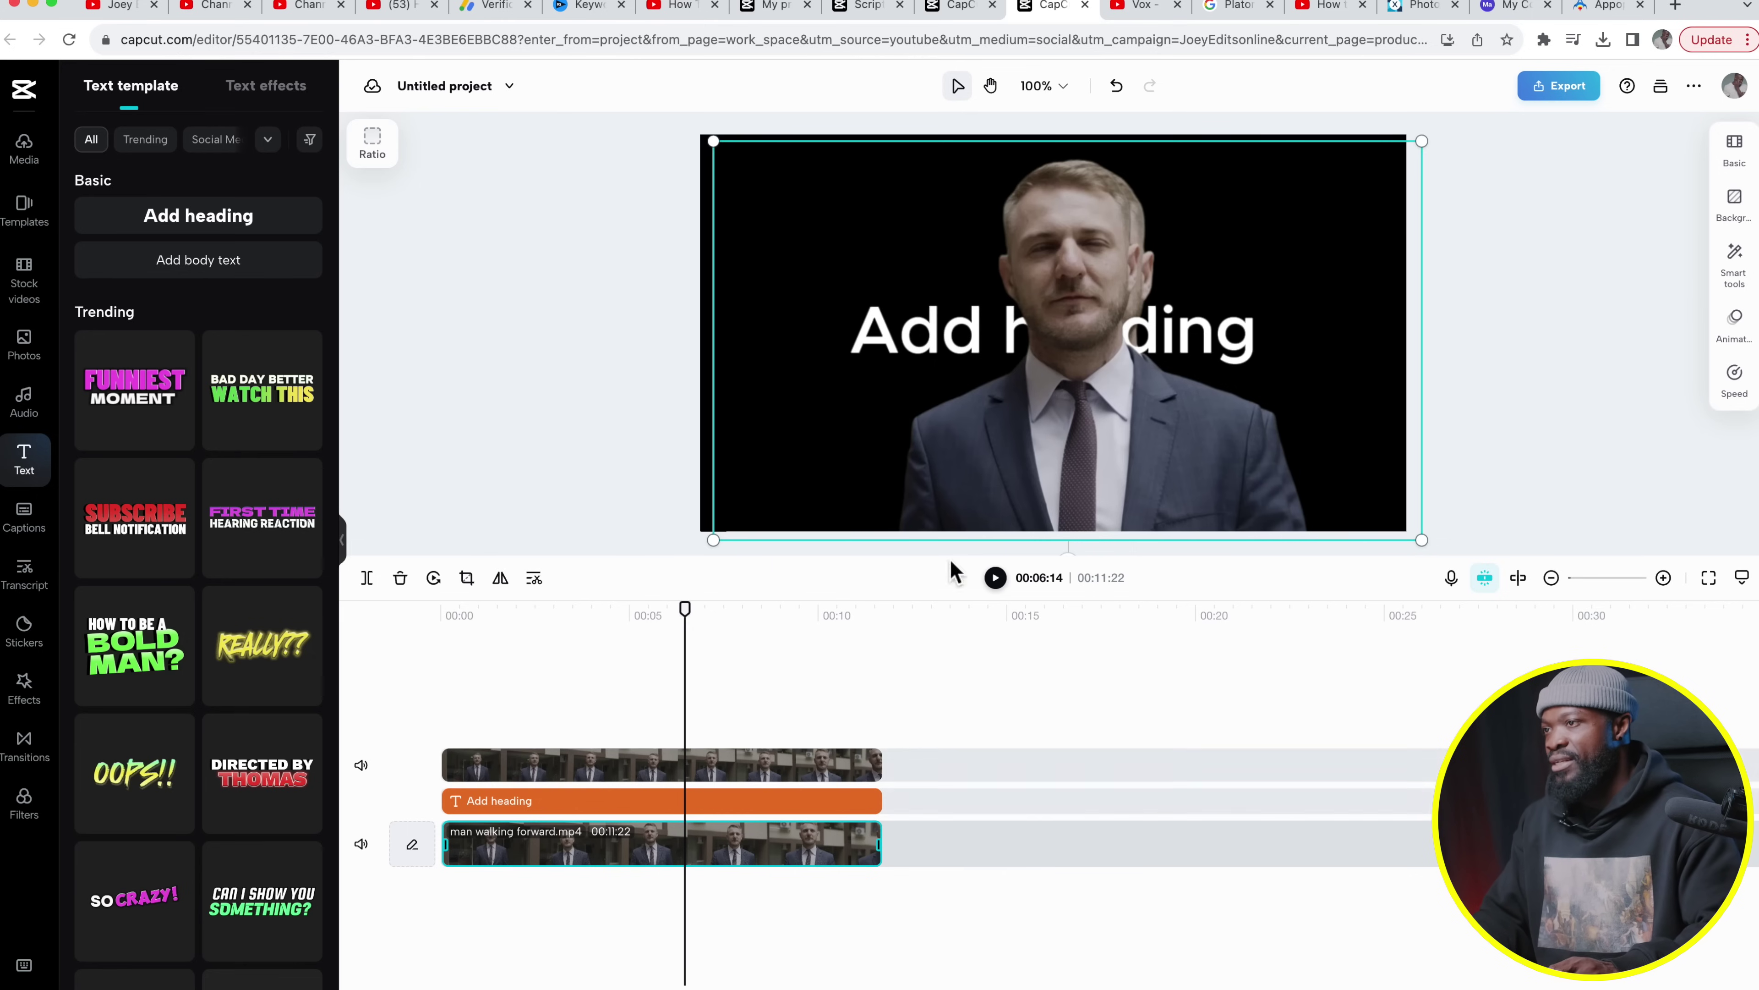
{"action": "left_click", "coordinate": [1740, 271]}
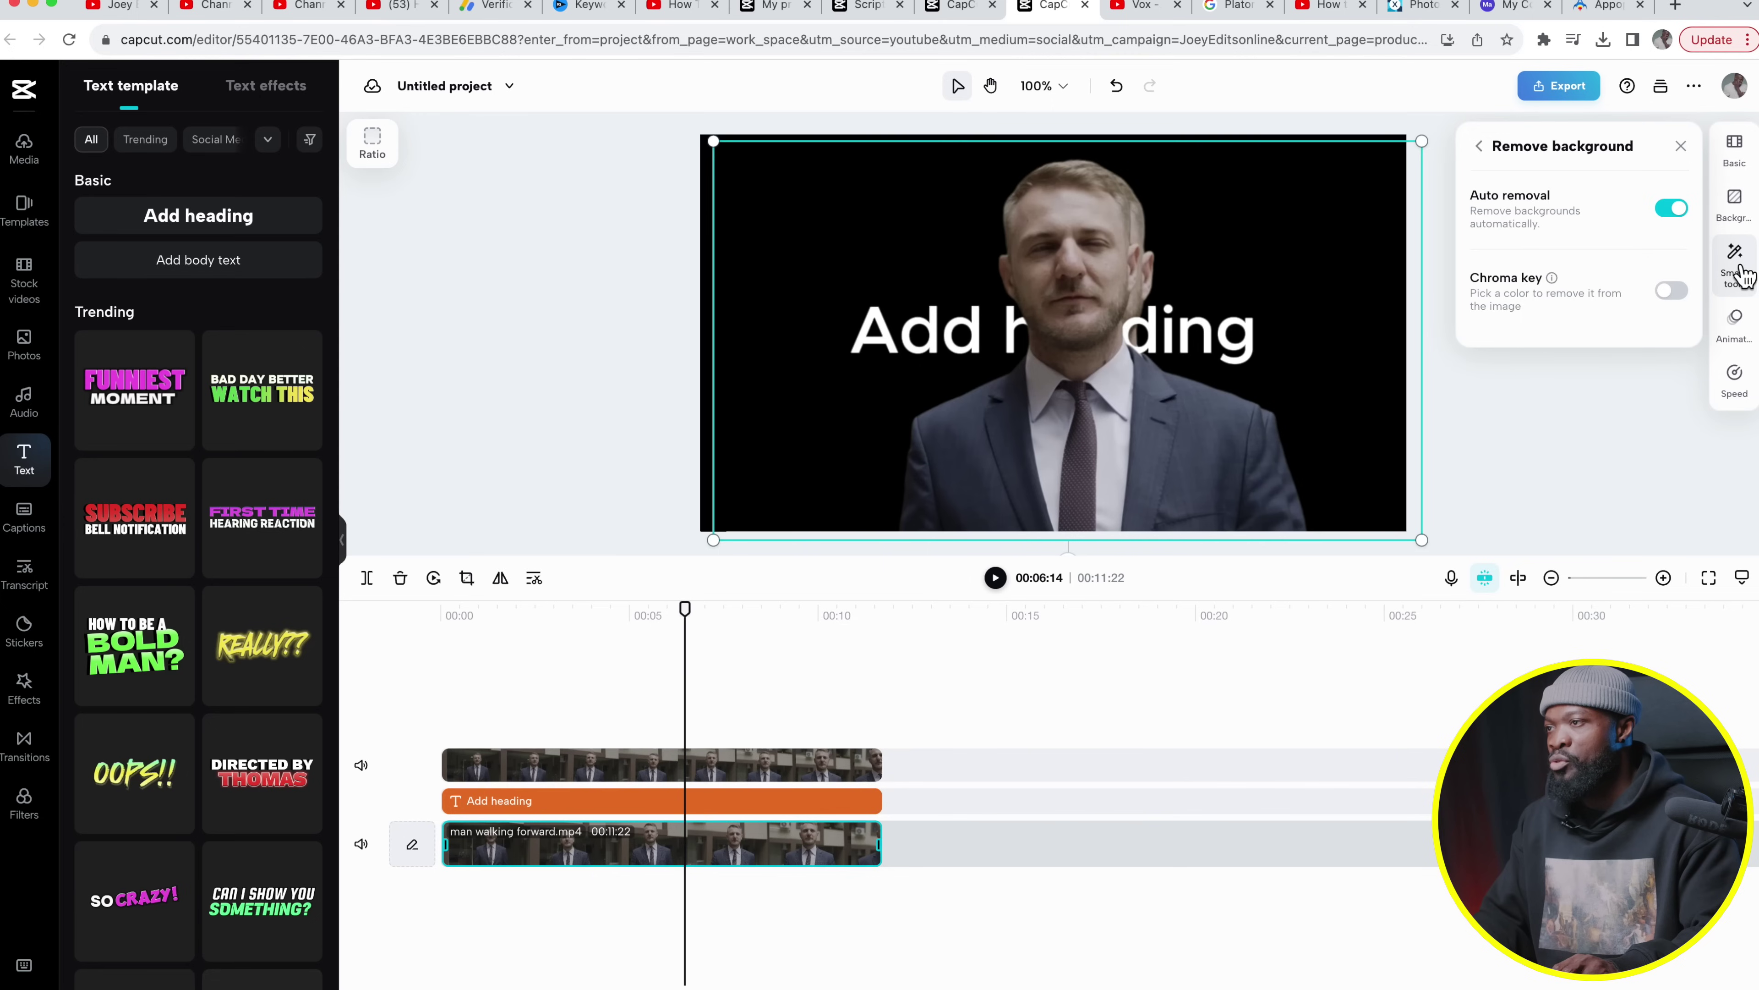
{"action": "left_click", "coordinate": [1671, 208]}
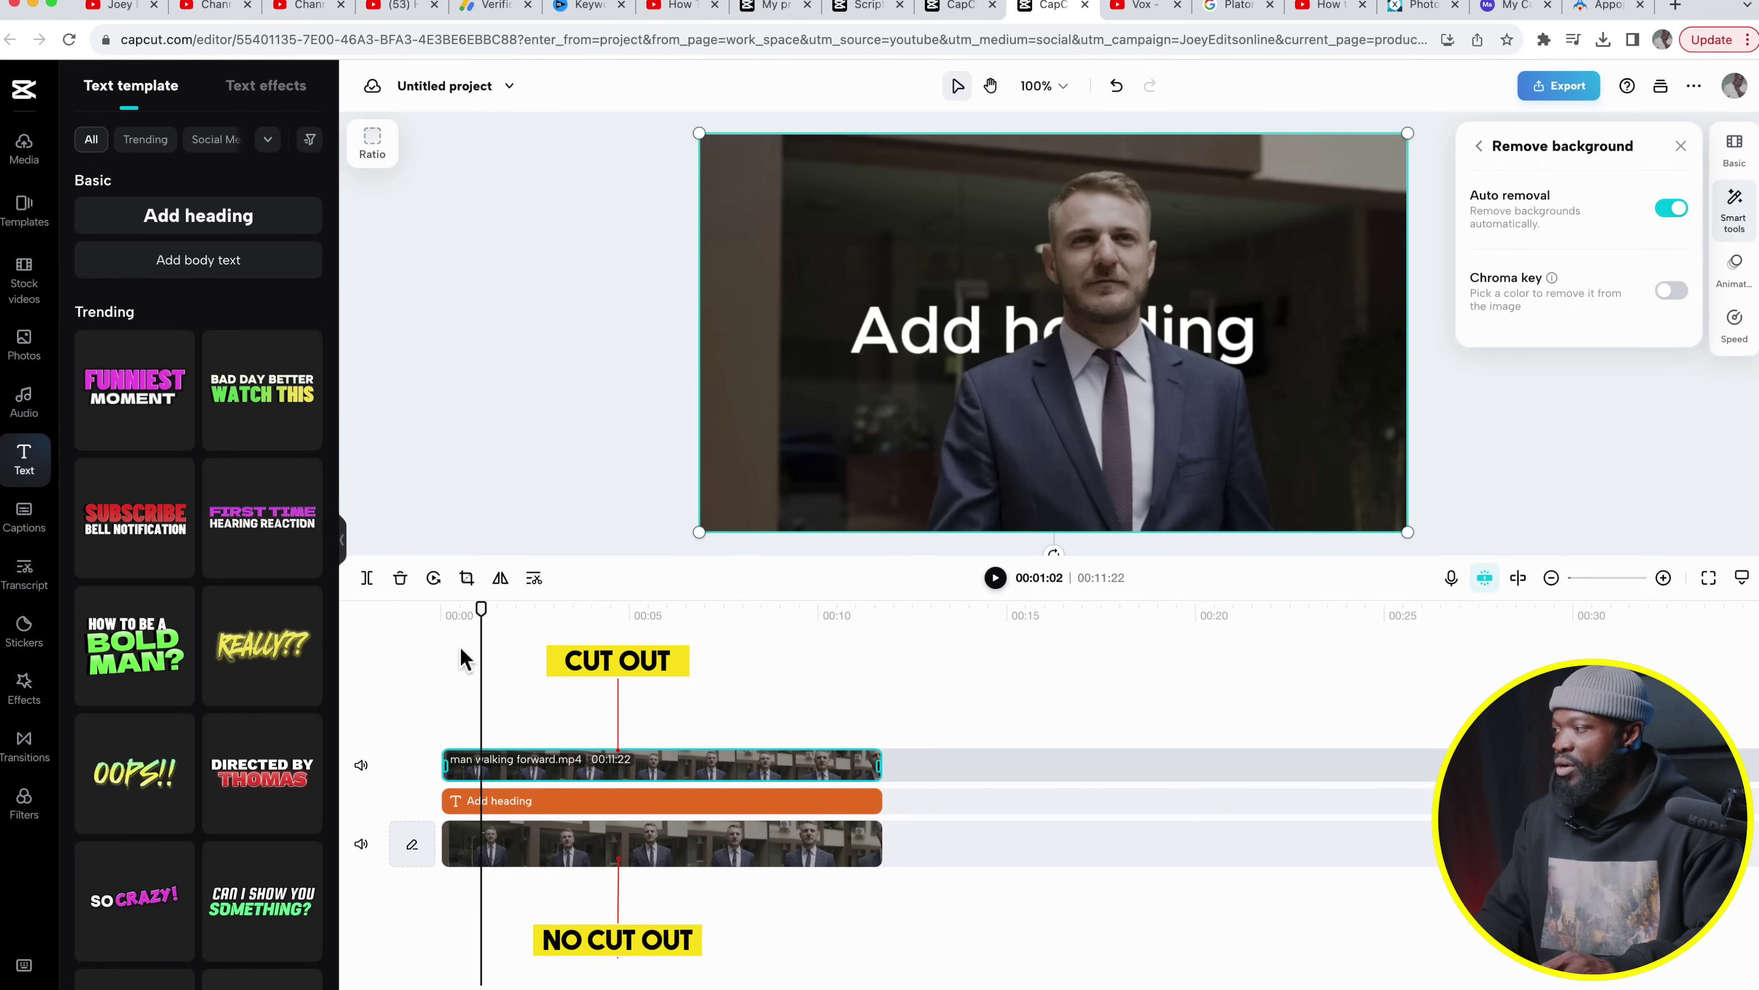
{"action": "key", "text": "space"}
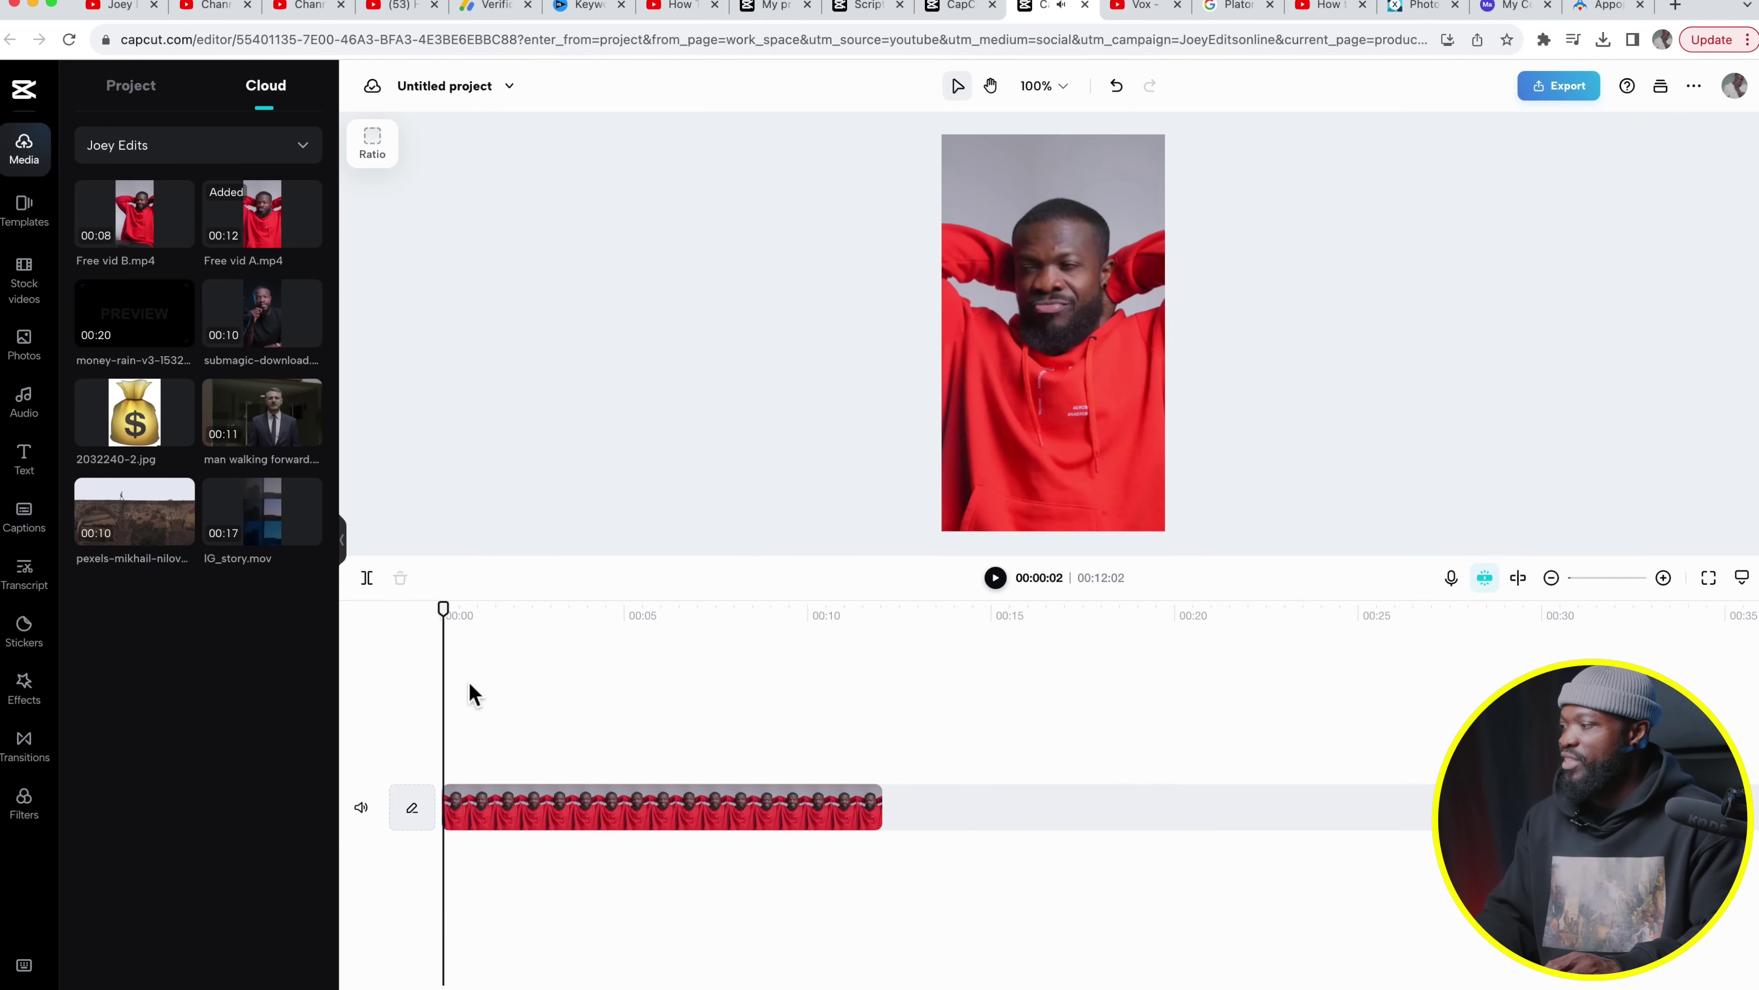
Generate Auto captions for the red-hoodie clip with English (US) as the spoken language.
{"action": "key", "text": "space"}
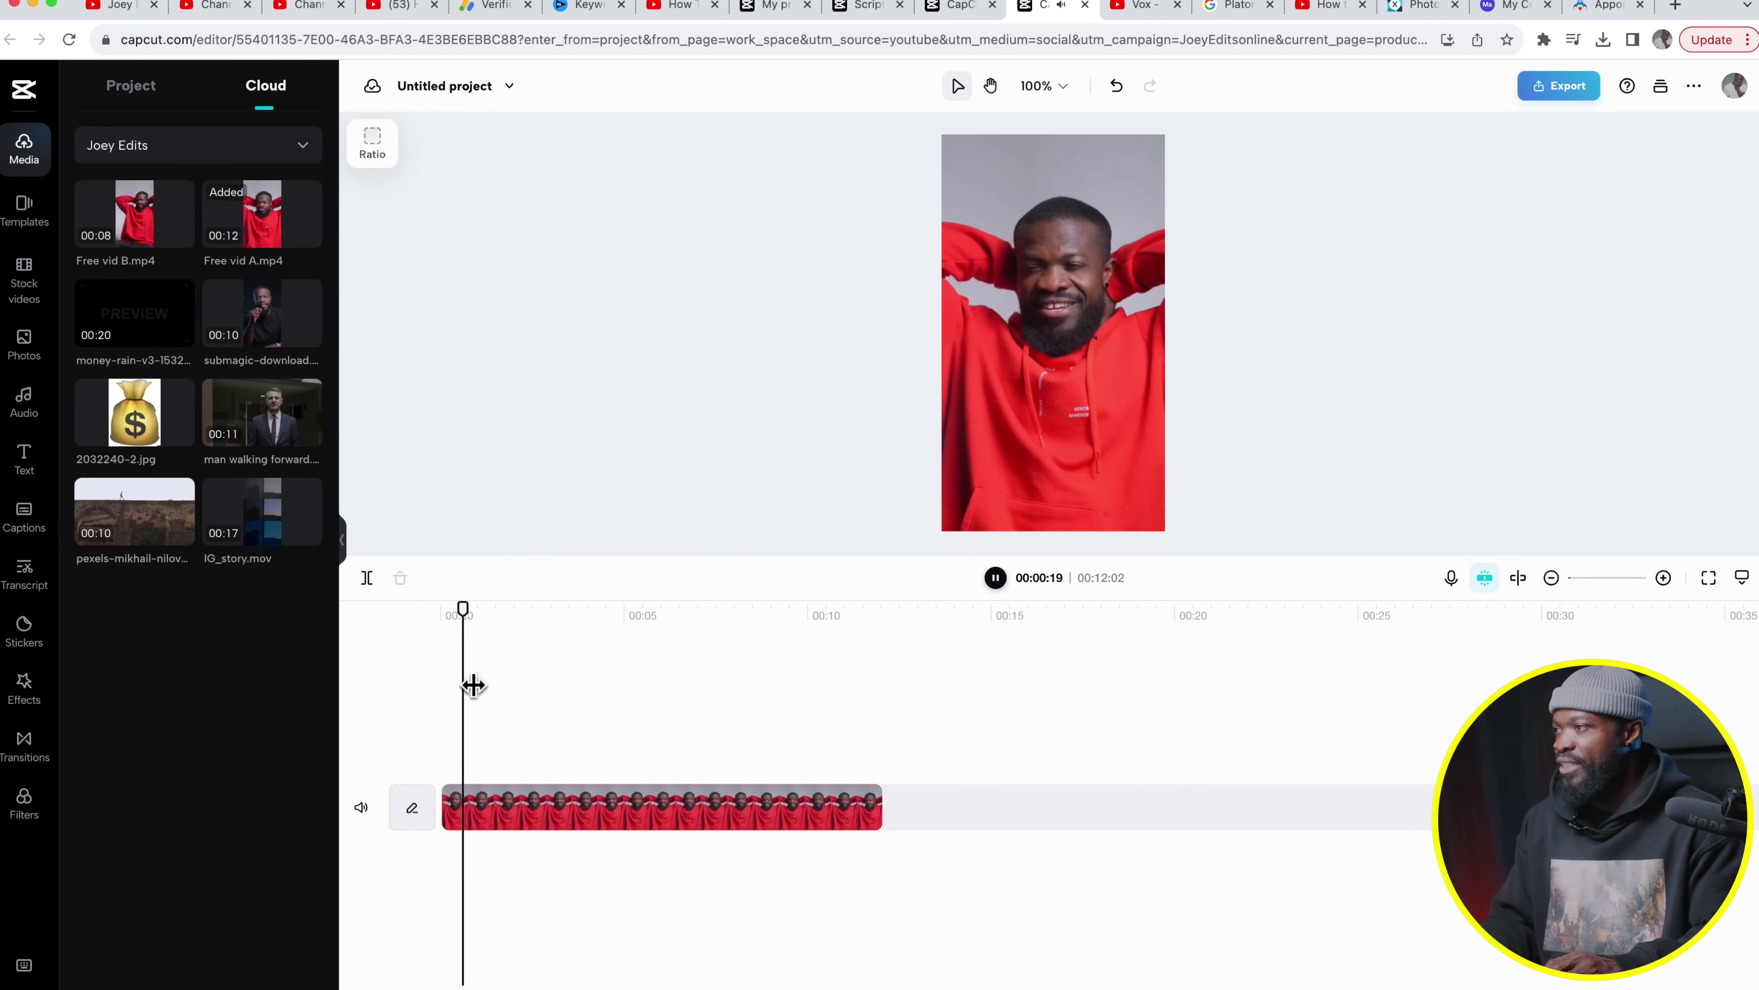
{"action": "key", "text": "space"}
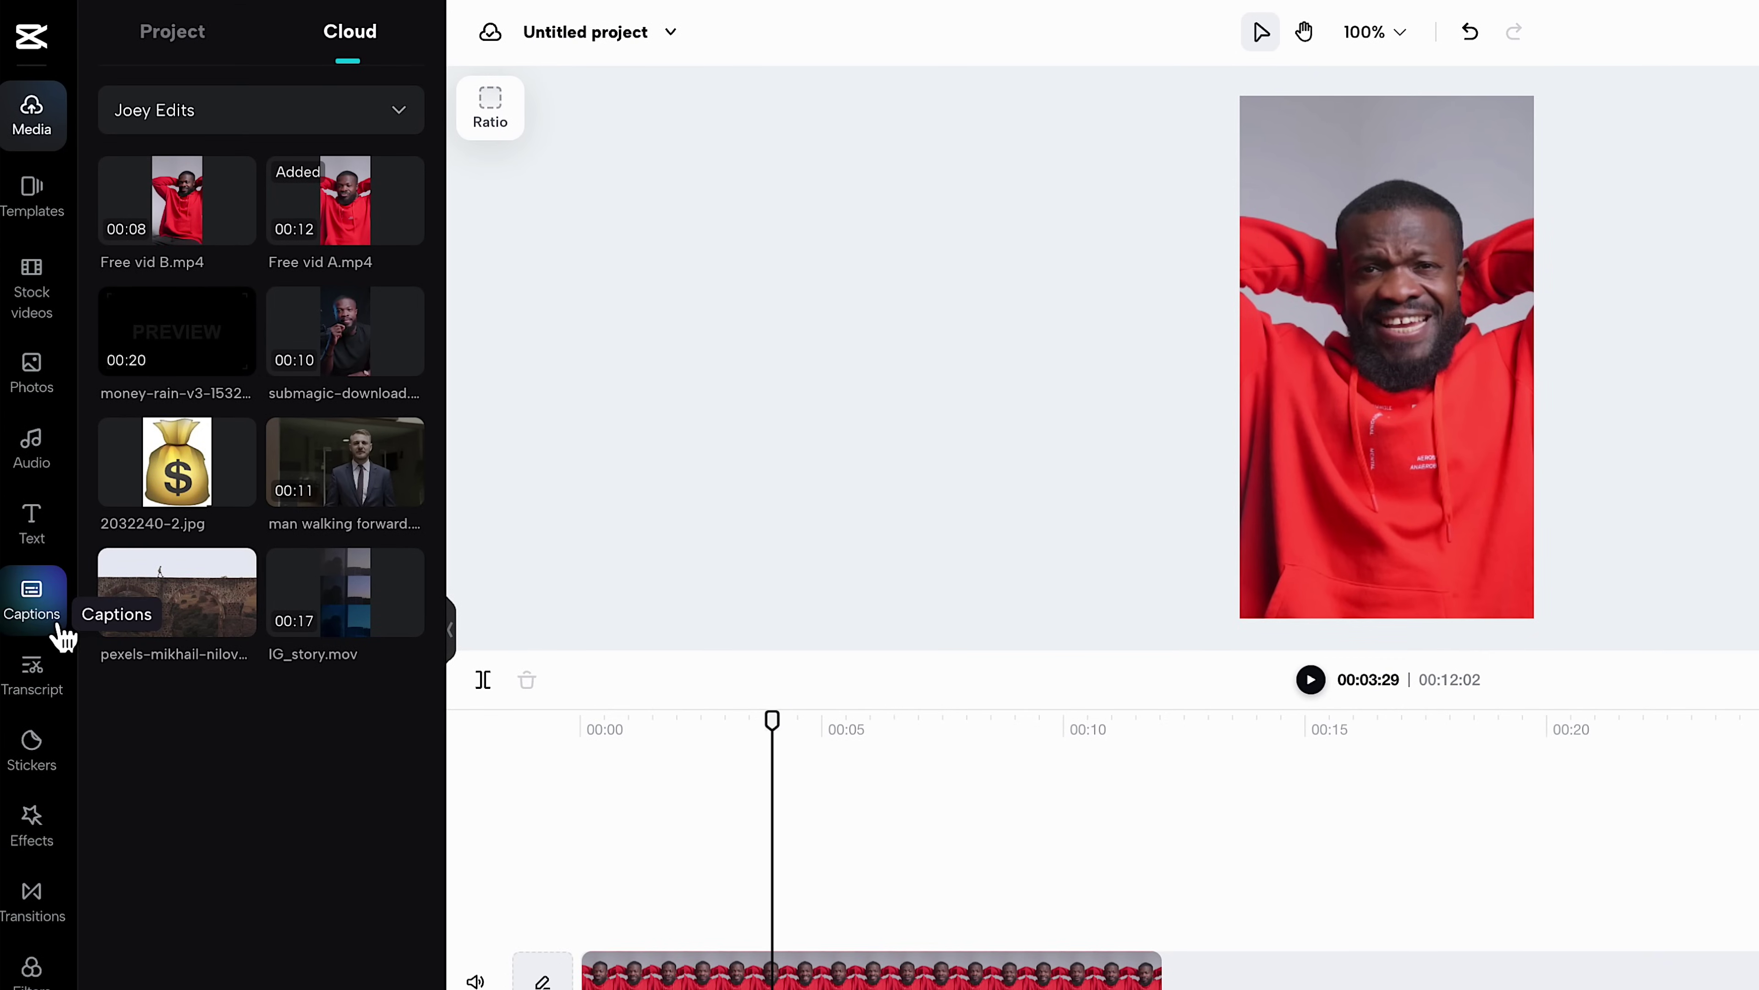
{"action": "left_click", "coordinate": [32, 600]}
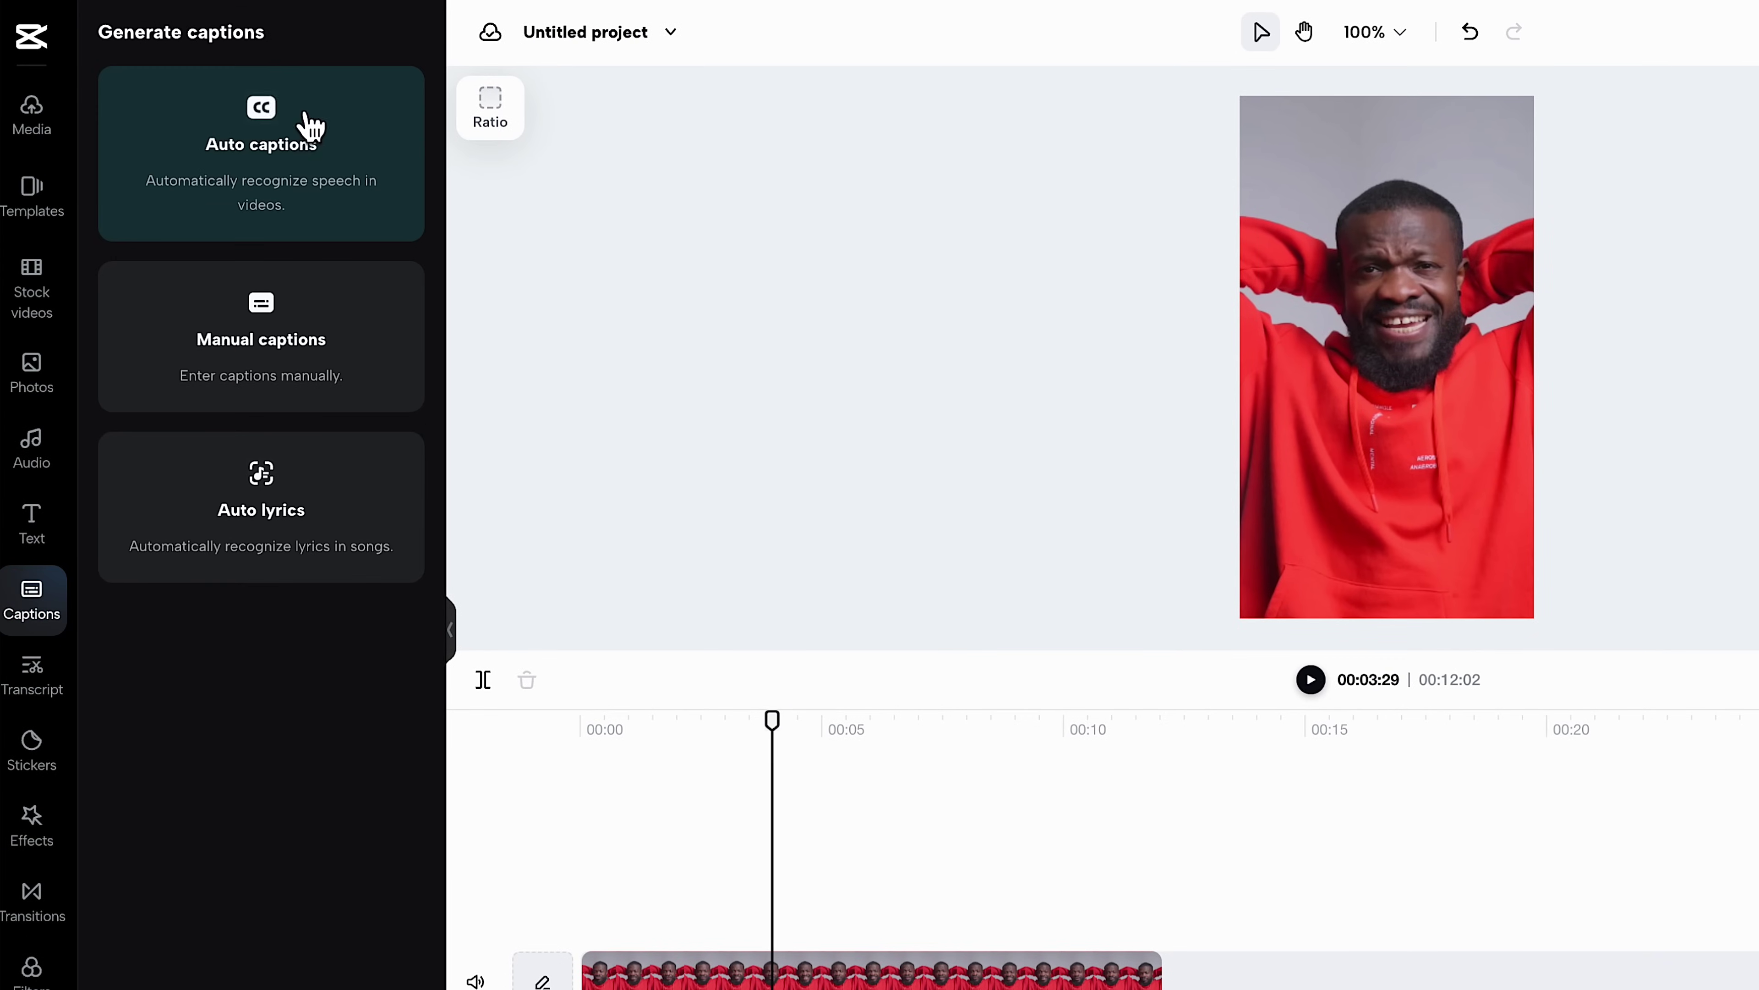
{"action": "left_click", "coordinate": [350, 172]}
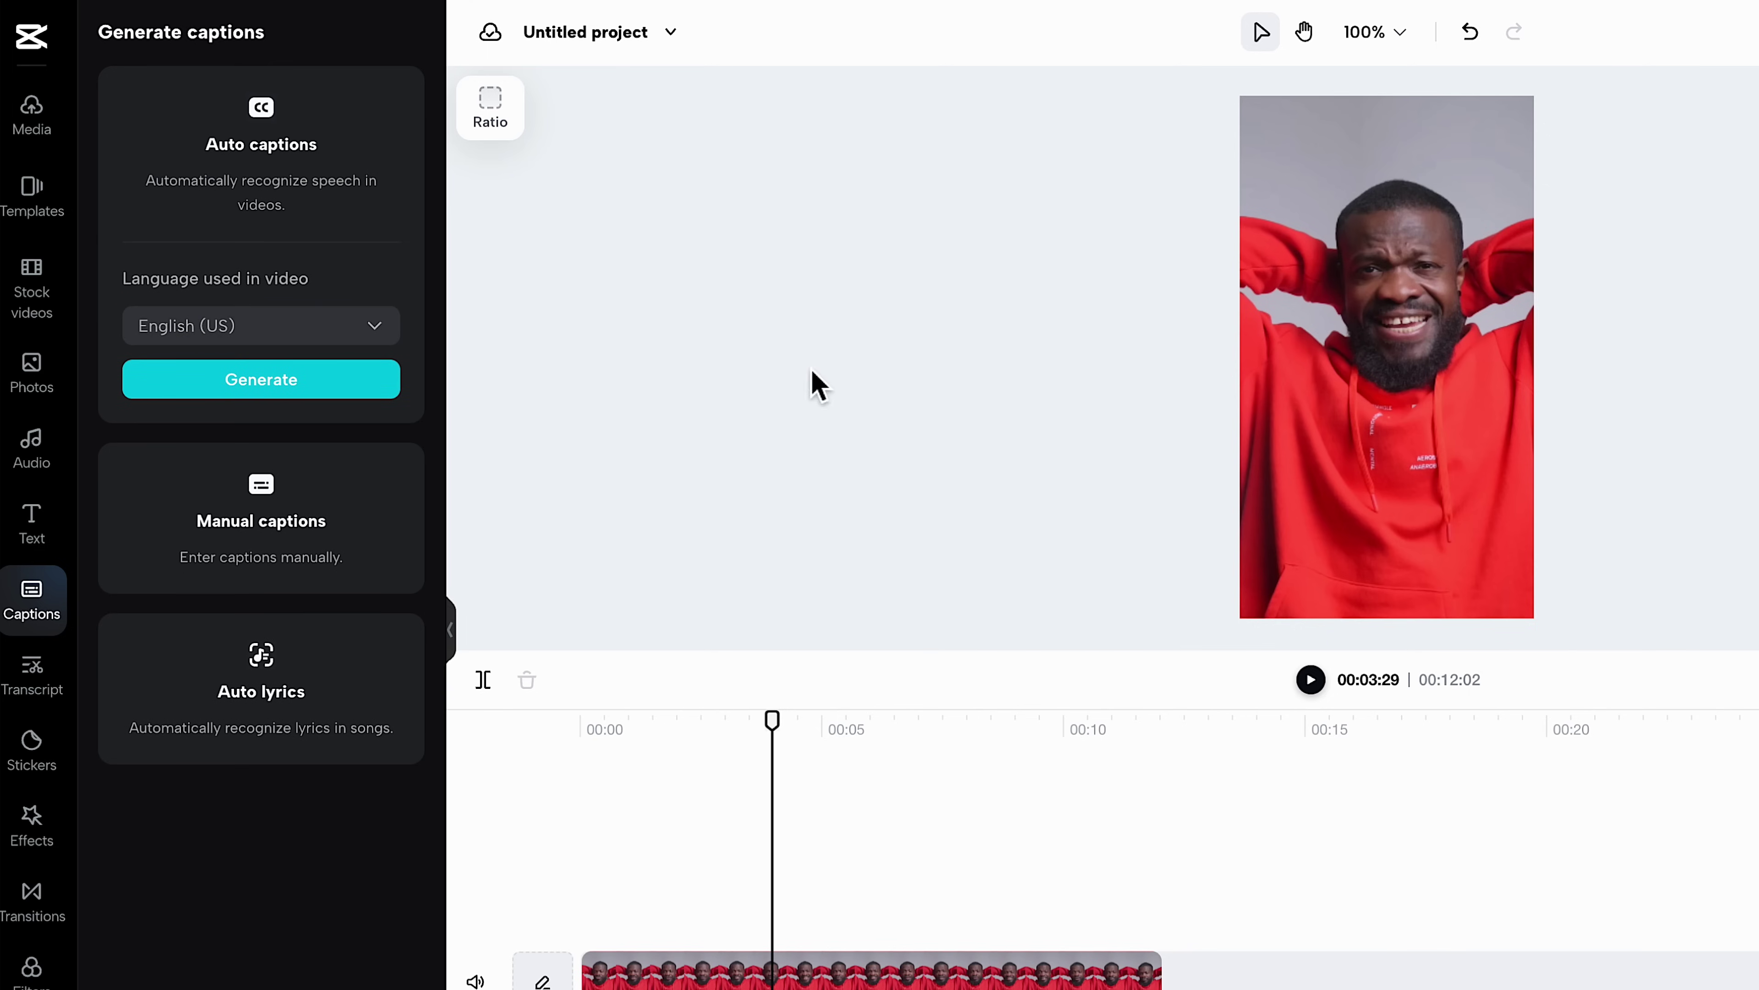
{"action": "left_click", "coordinate": [379, 338]}
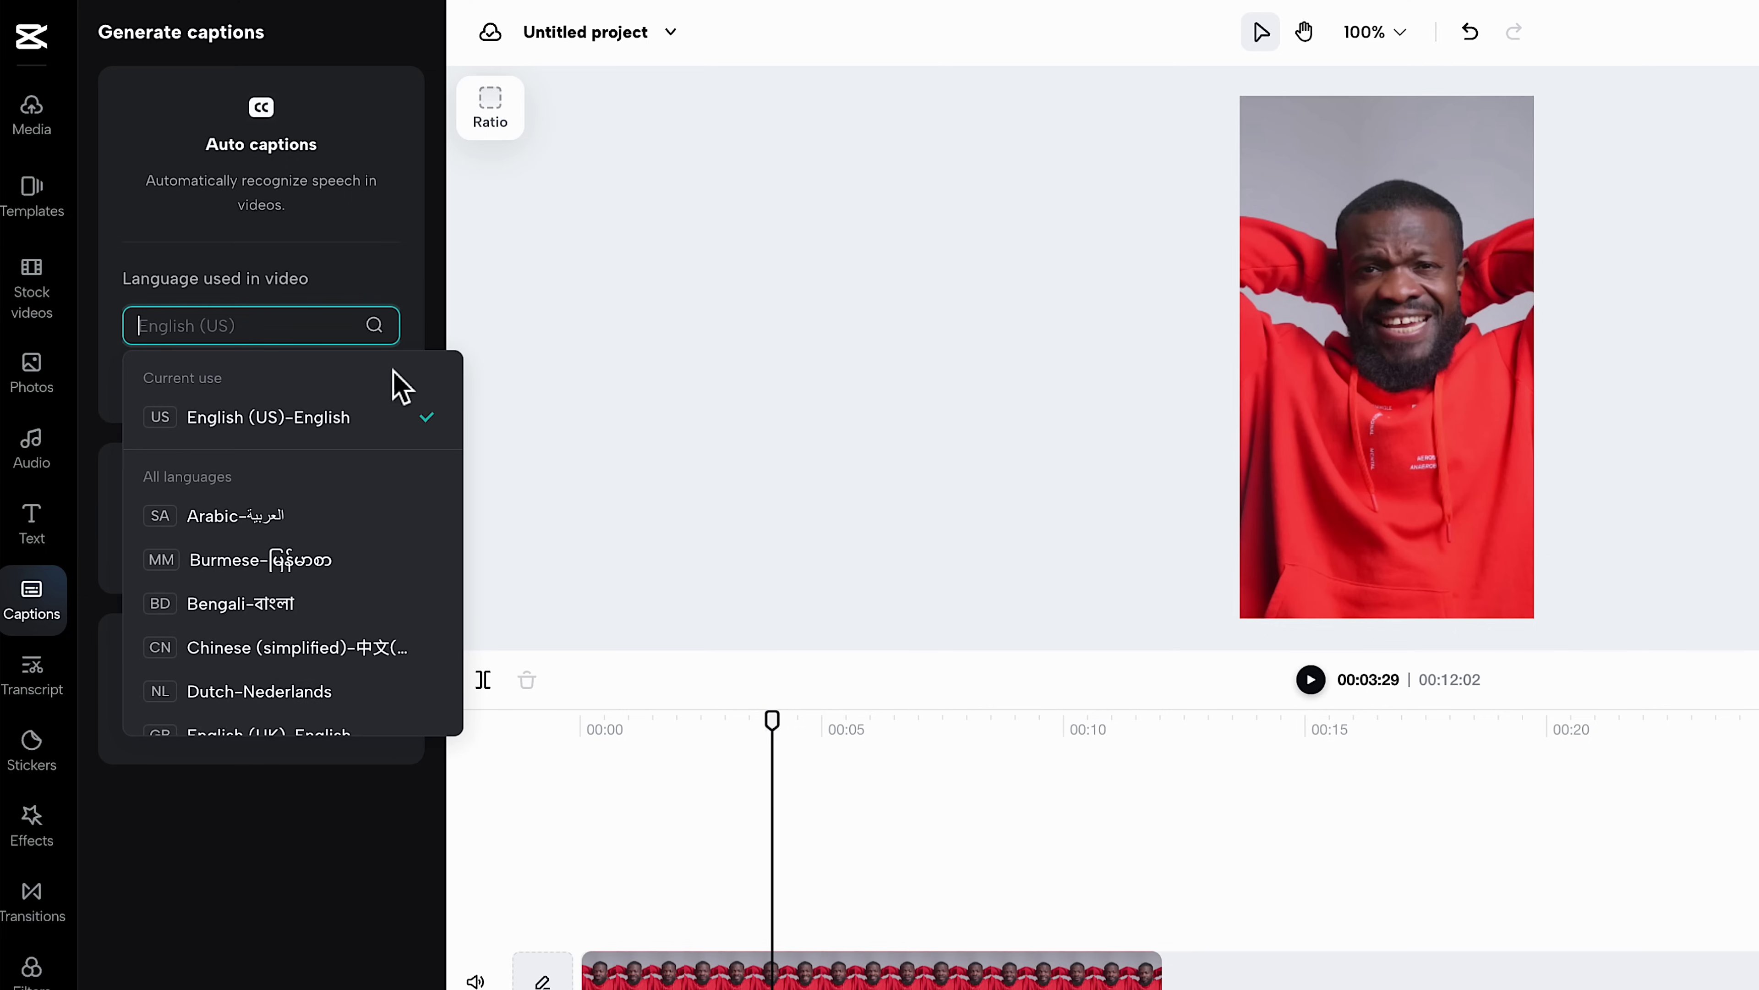
{"action": "left_click", "coordinate": [313, 416]}
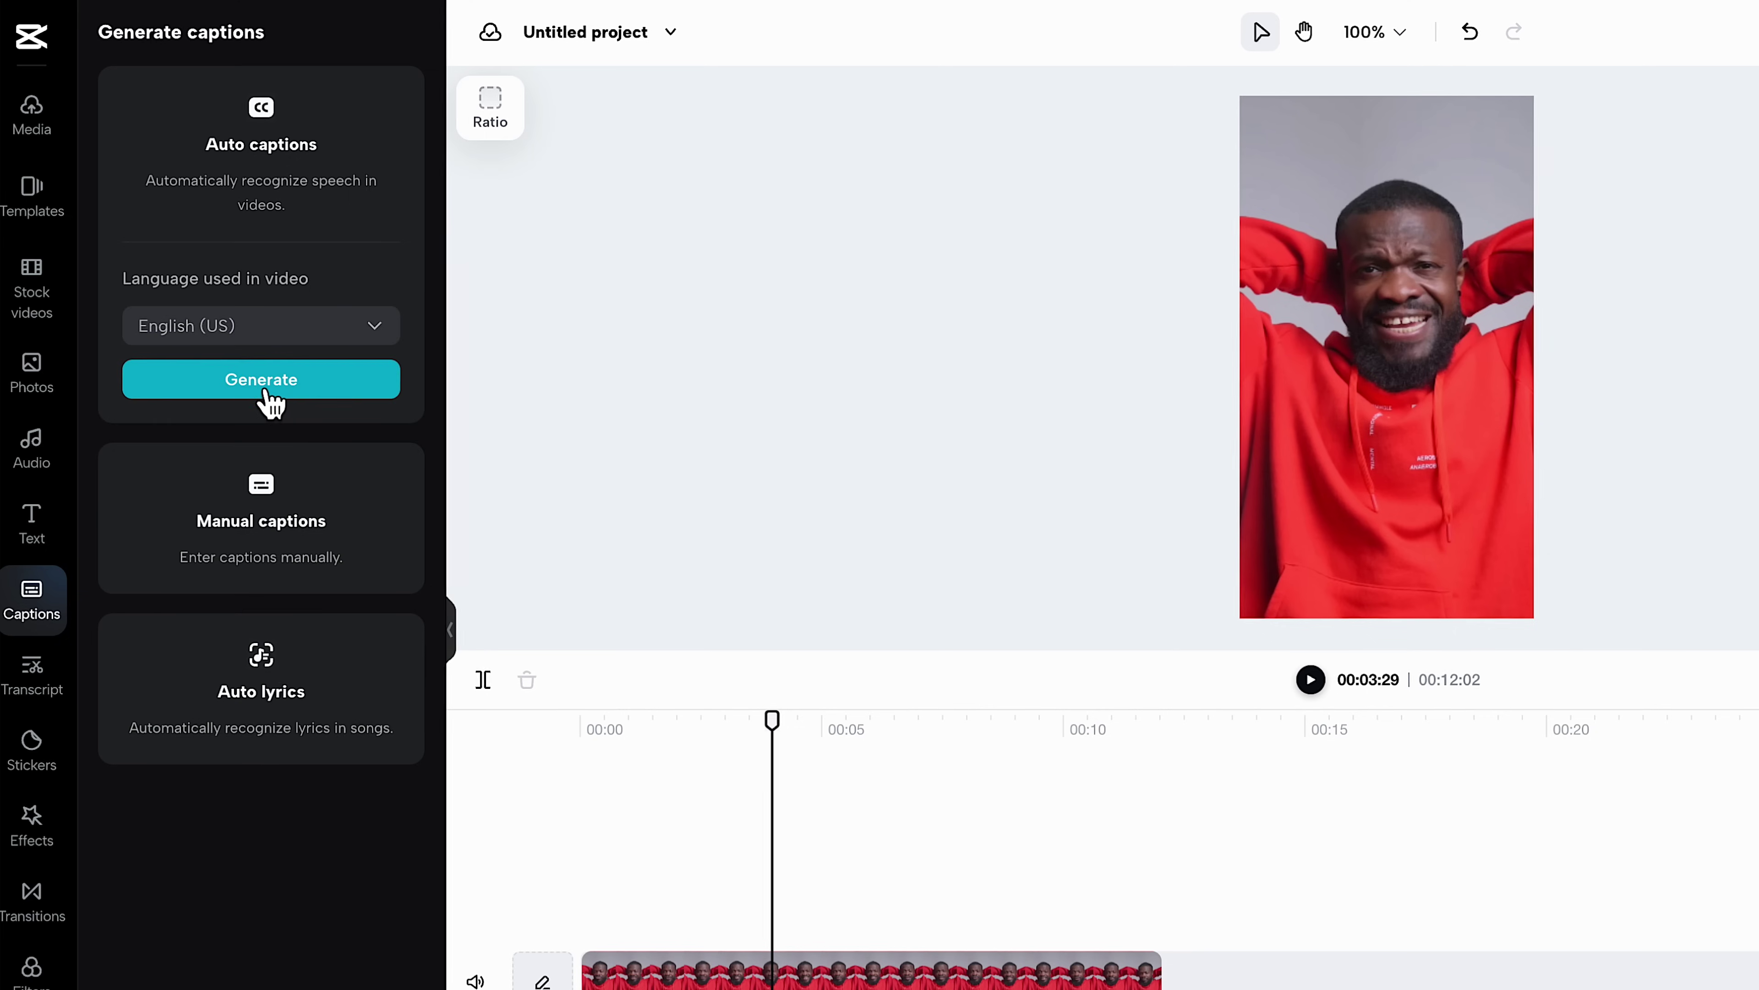
{"action": "left_click", "coordinate": [266, 388]}
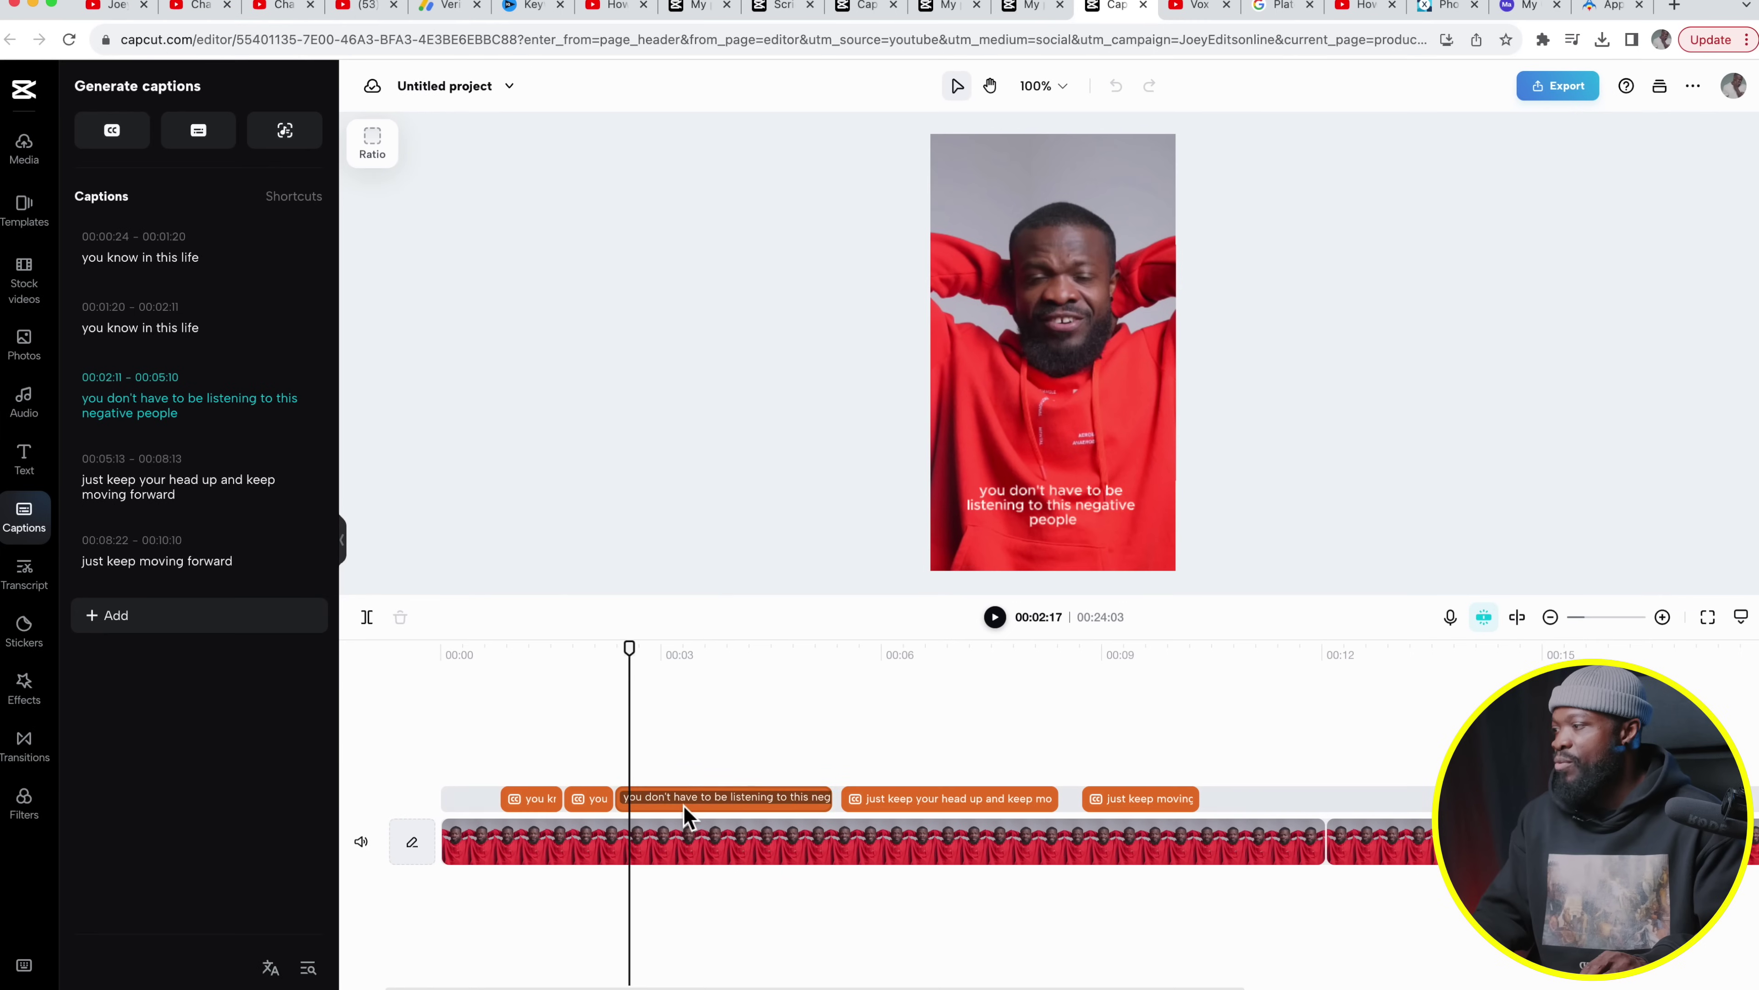
Apply the yellow Text preset to the captions and split the head-up caption after 'up' into two.
{"action": "left_click", "coordinate": [688, 799]}
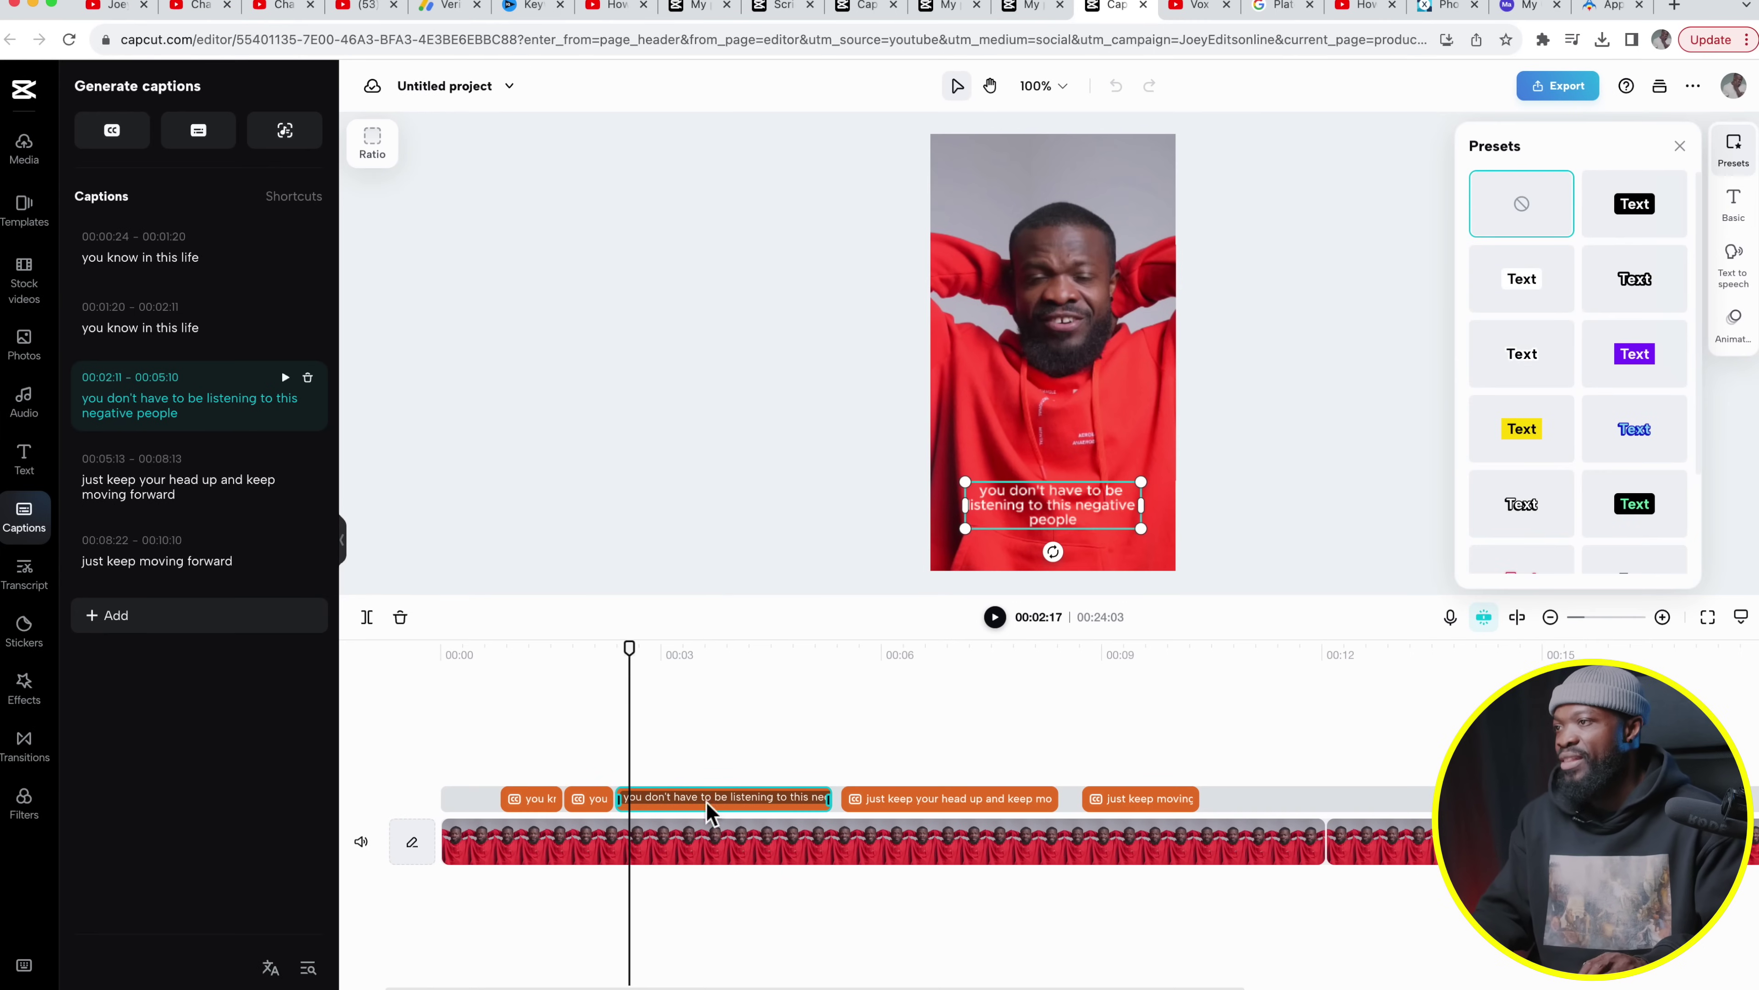
{"action": "left_click", "coordinate": [1529, 449]}
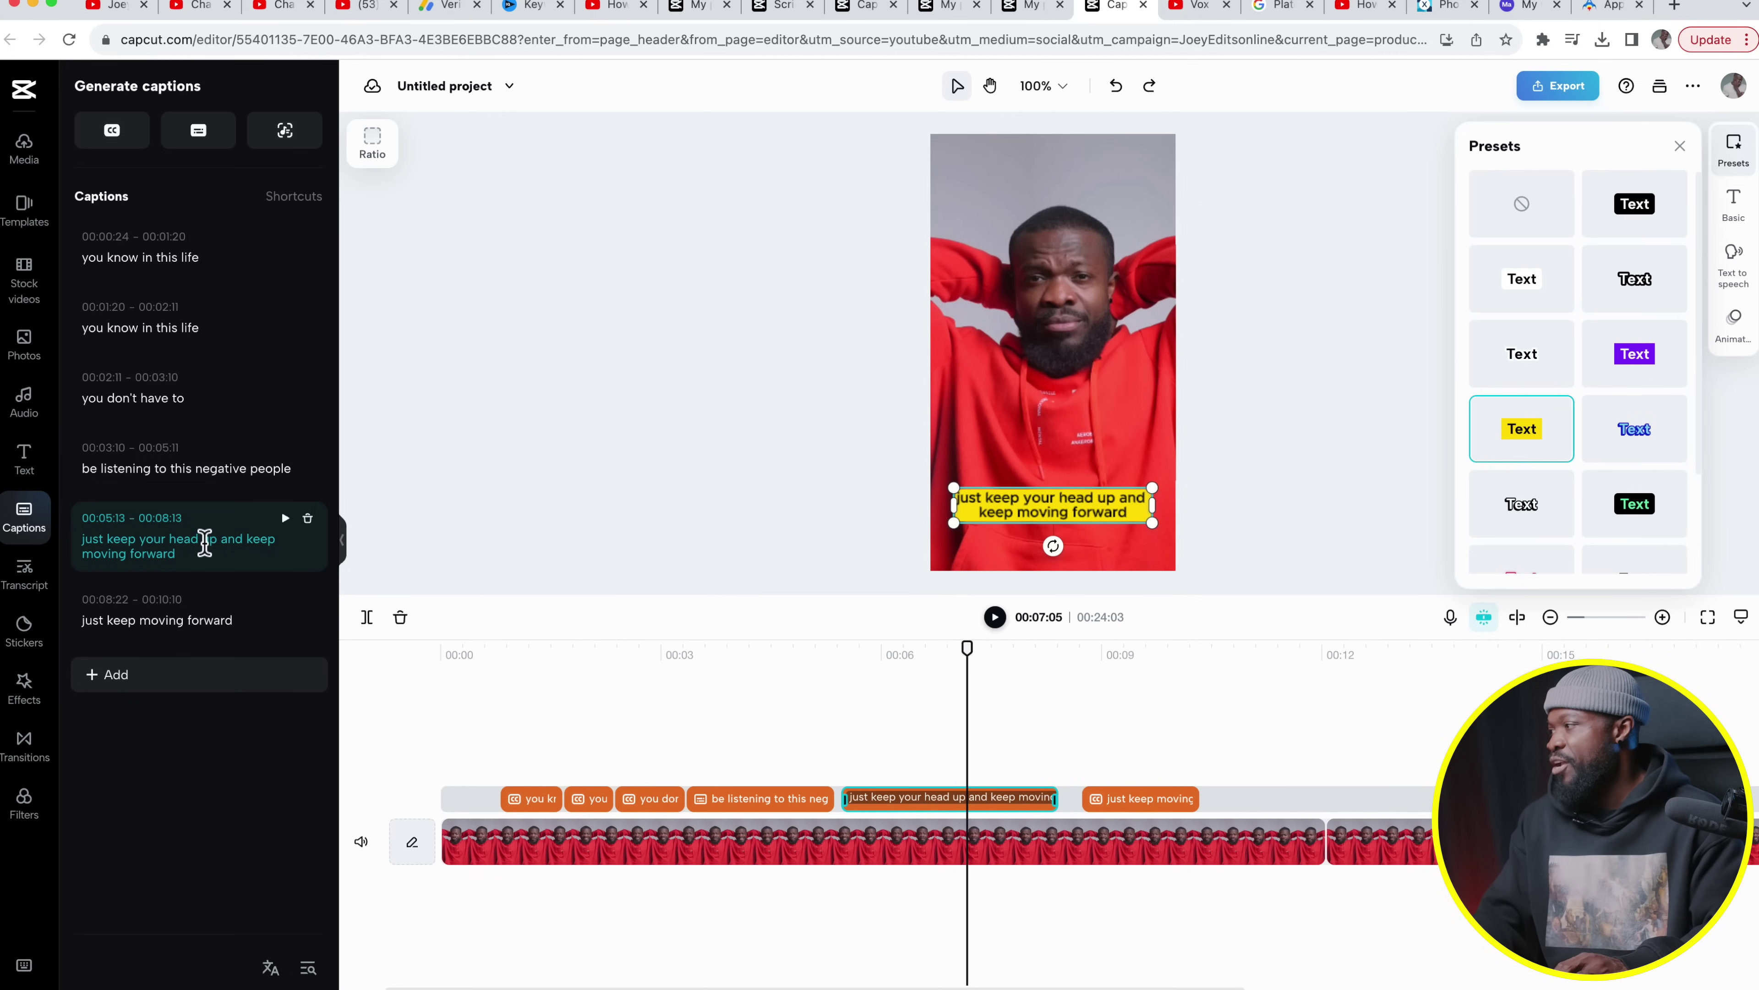
{"action": "left_click", "coordinate": [221, 540]}
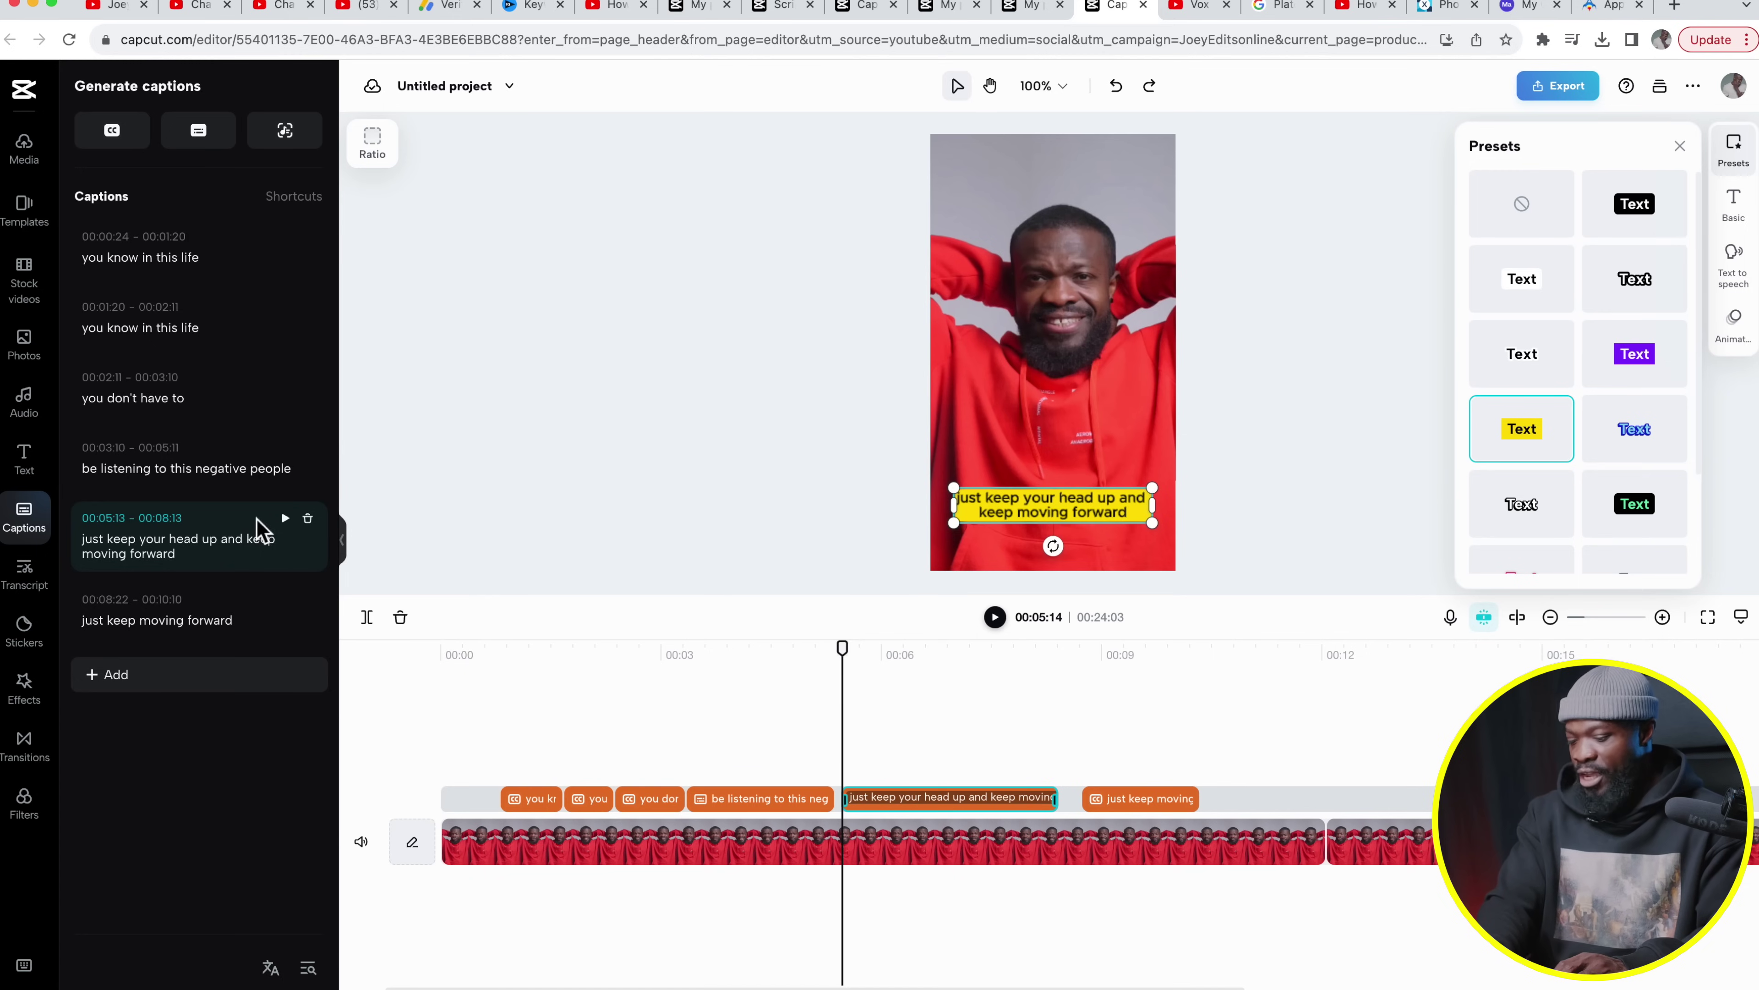
{"action": "key", "text": "Return"}
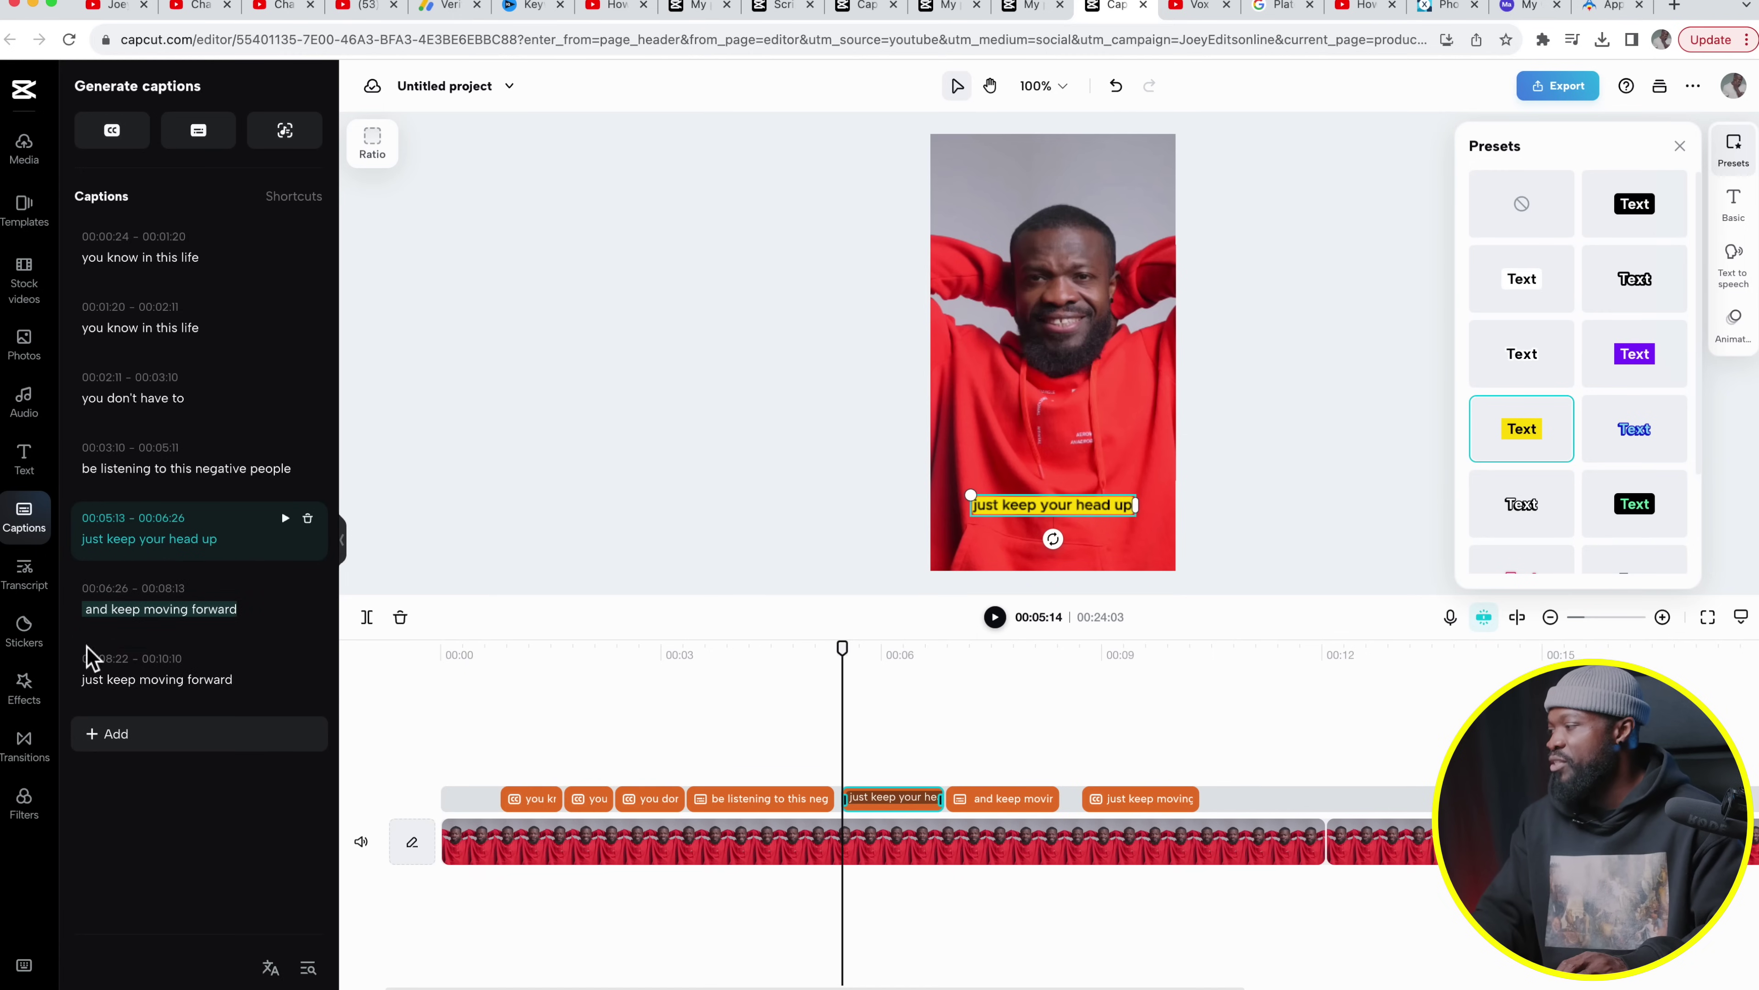